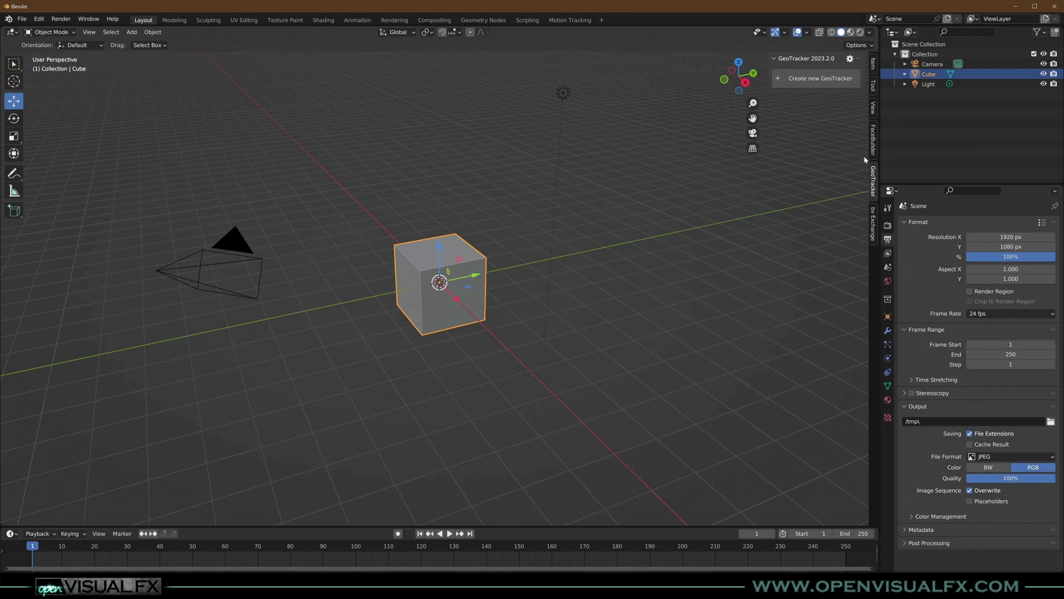
click(873, 135)
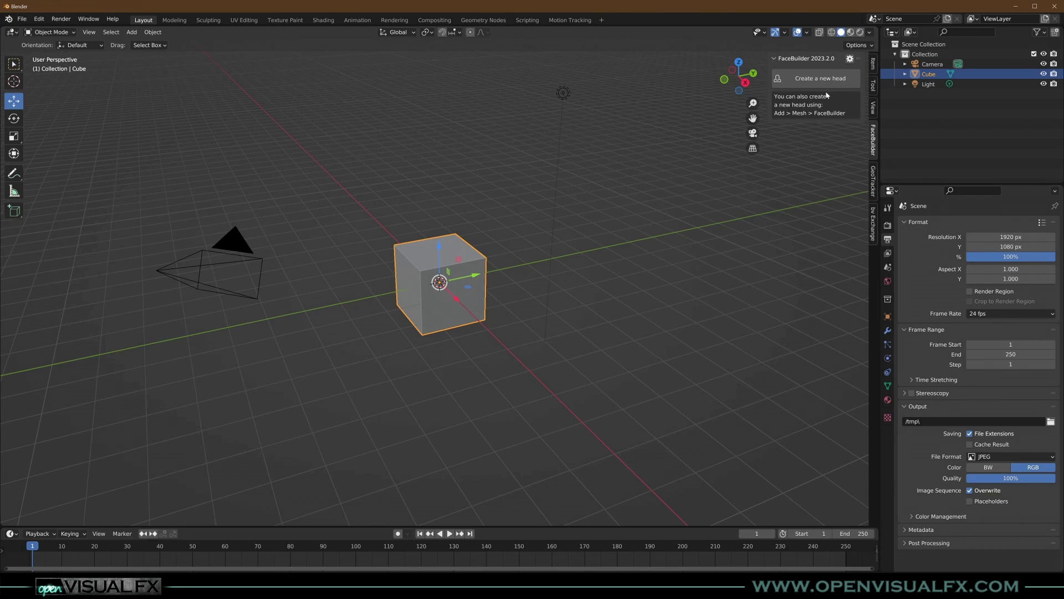
click(873, 191)
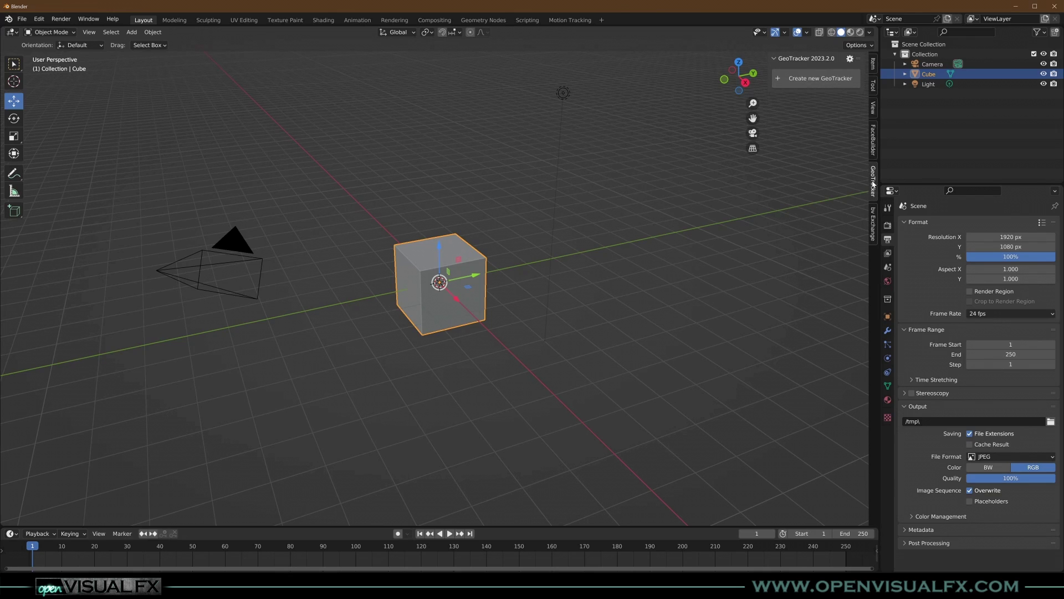
click(873, 149)
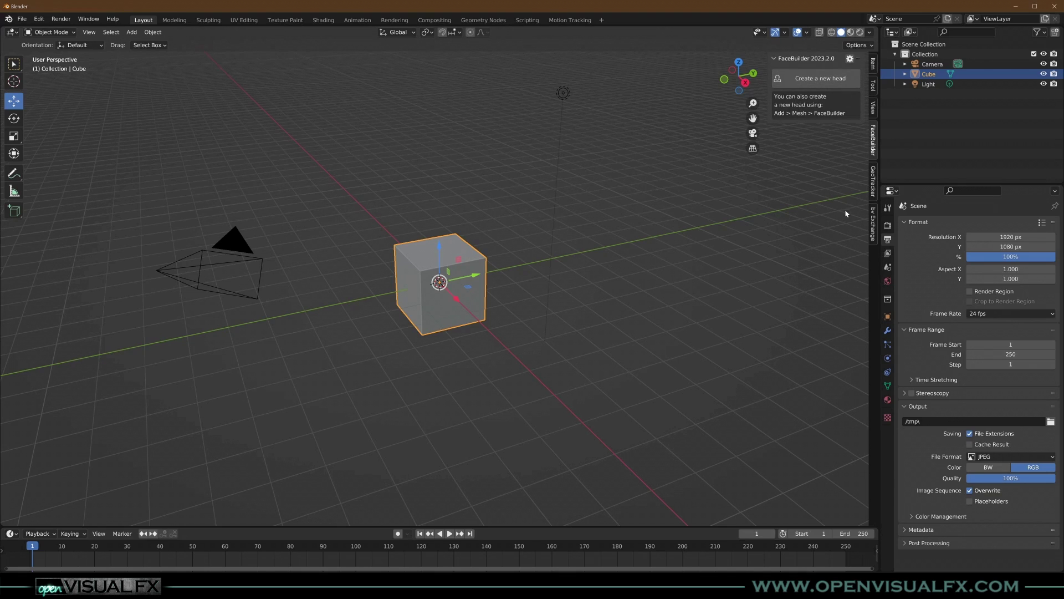
click(873, 181)
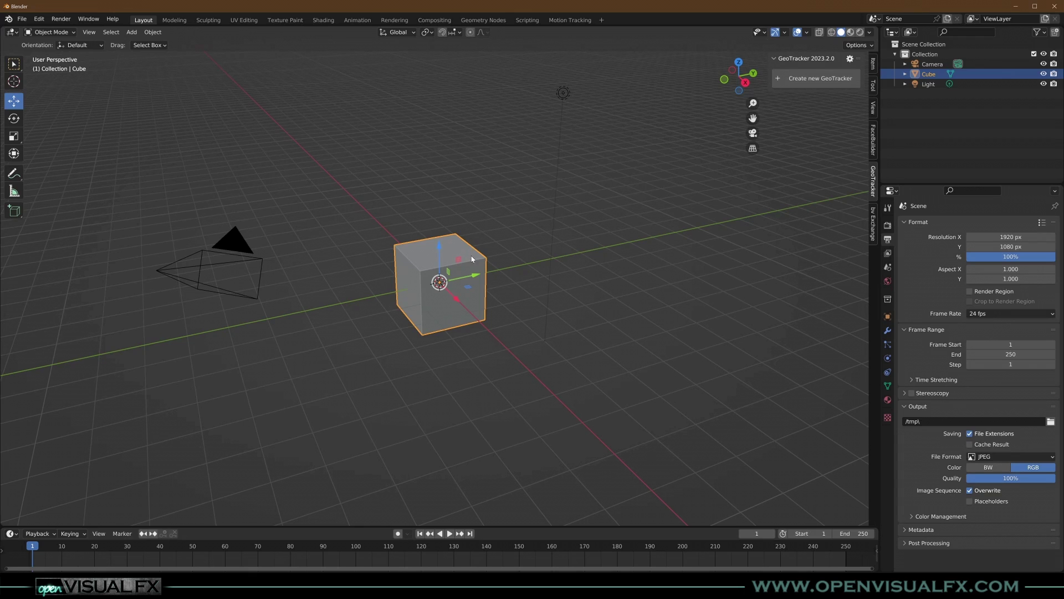
Delete the default cube and light, leaving only the camera in the scene
shift+click(569, 92)
key(x)
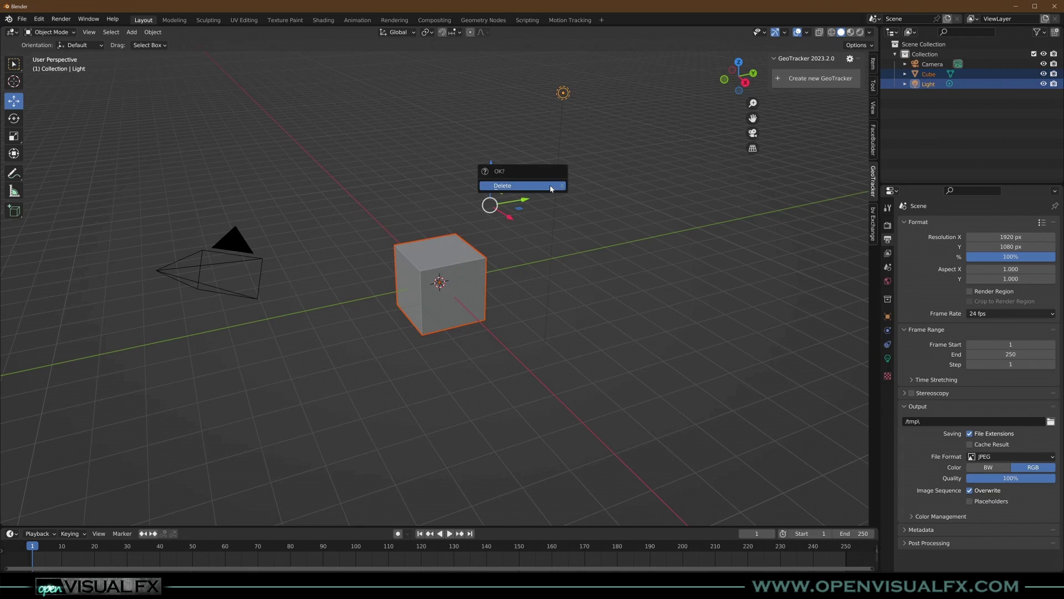
click(494, 185)
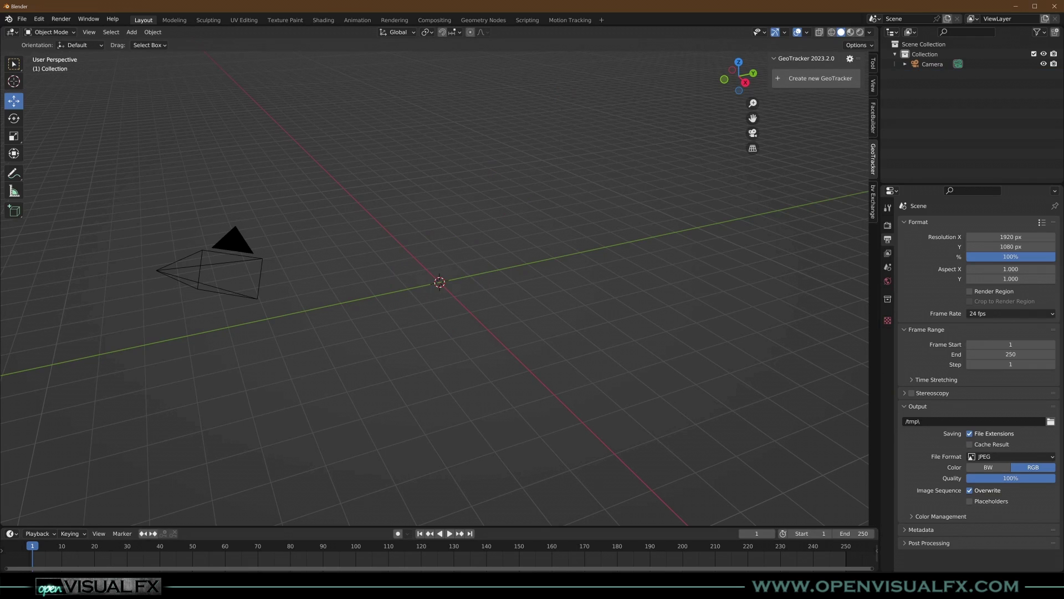
Append the FaceBuilderHead object from facebuilder_update_tim_demo_v03.blend into the scene
click(183, 558)
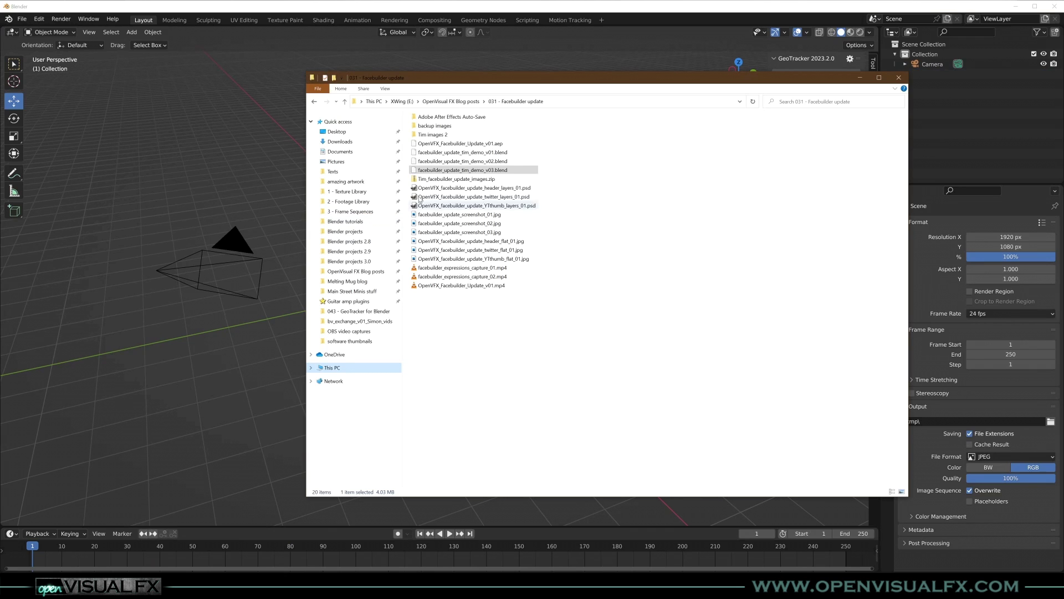
drag(444, 169, 235, 181)
click(235, 181)
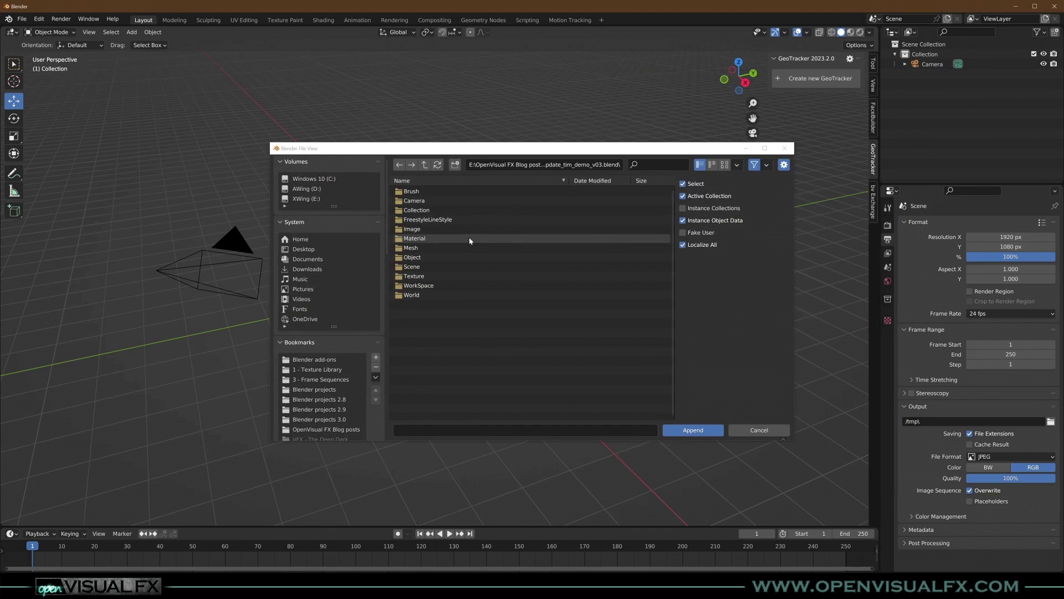
double_click(422, 257)
click(420, 192)
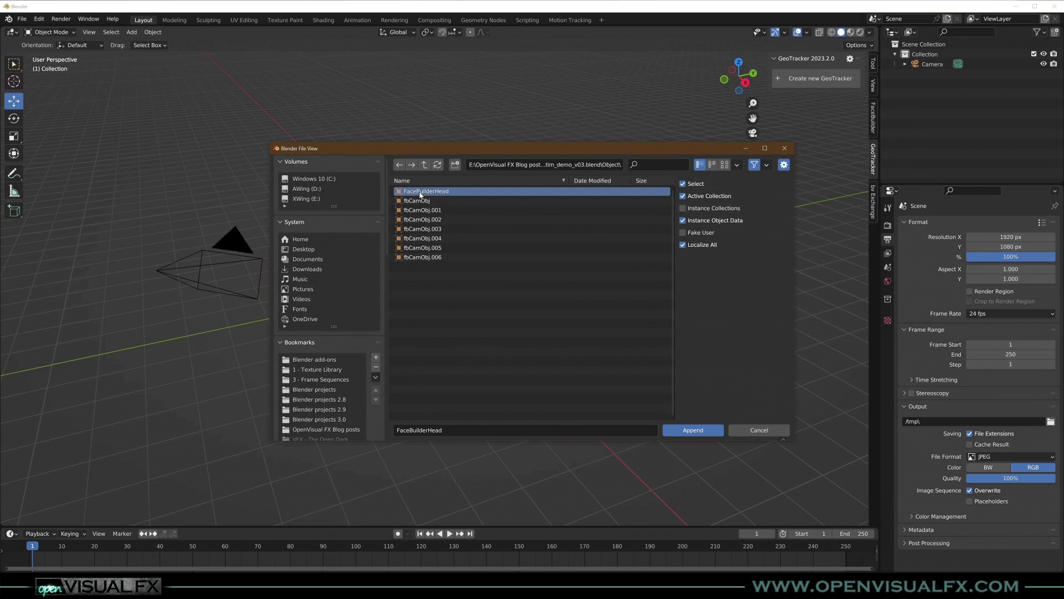
double_click(420, 192)
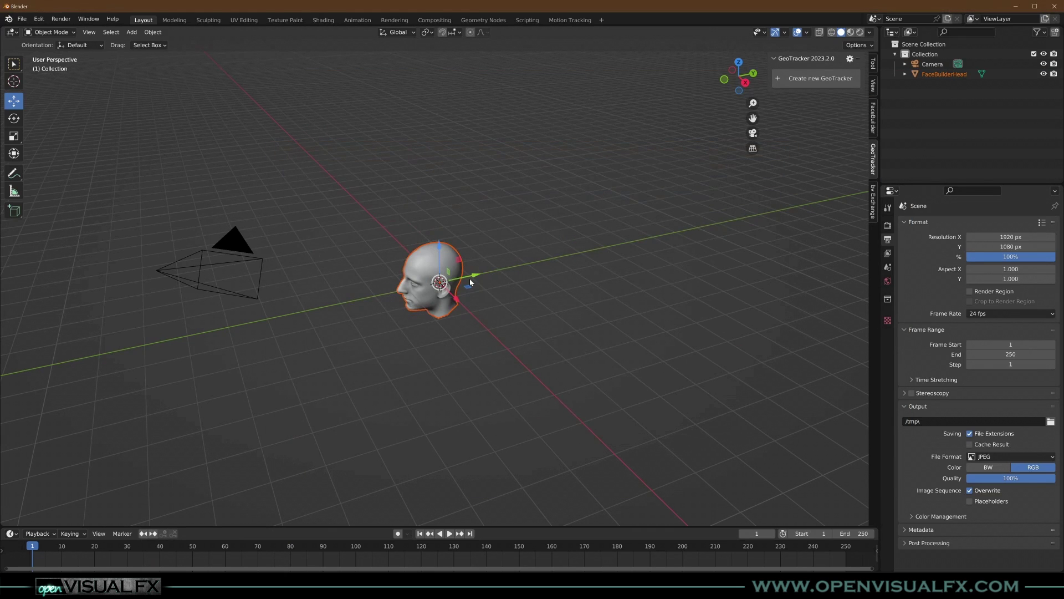
Show the head in Material Preview shading and create a new GeoTracker for it
click(850, 31)
mouse_move(299, 350)
middle_down()
mouse_move(513, 274)
mouse_move(506, 293)
mouse_move(381, 286)
mouse_move(417, 317)
mouse_move(600, 214)
mouse_move(386, 361)
mouse_move(461, 291)
mouse_move(526, 260)
middle_up()
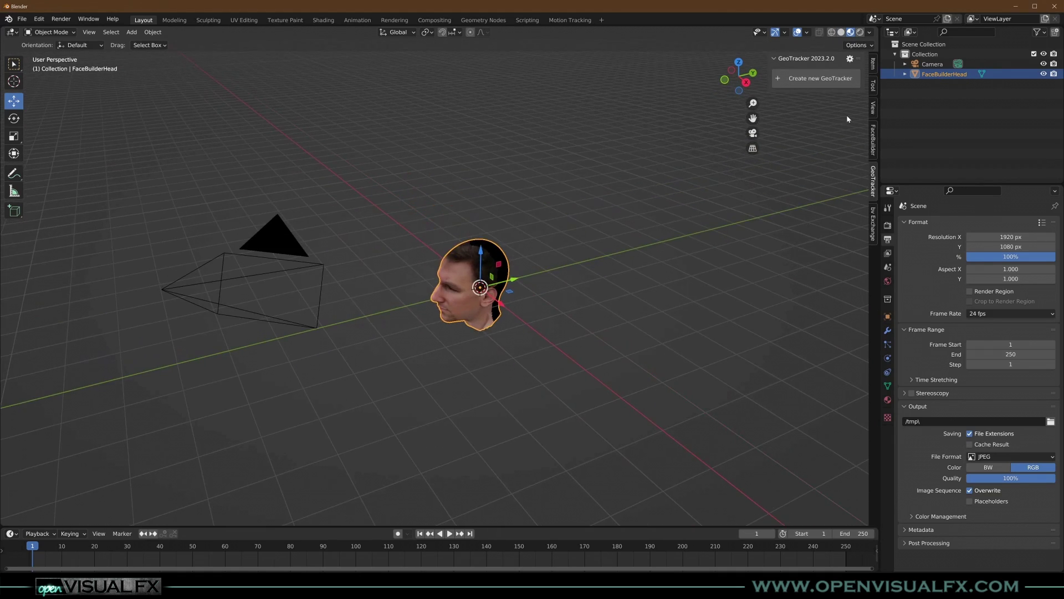
click(818, 78)
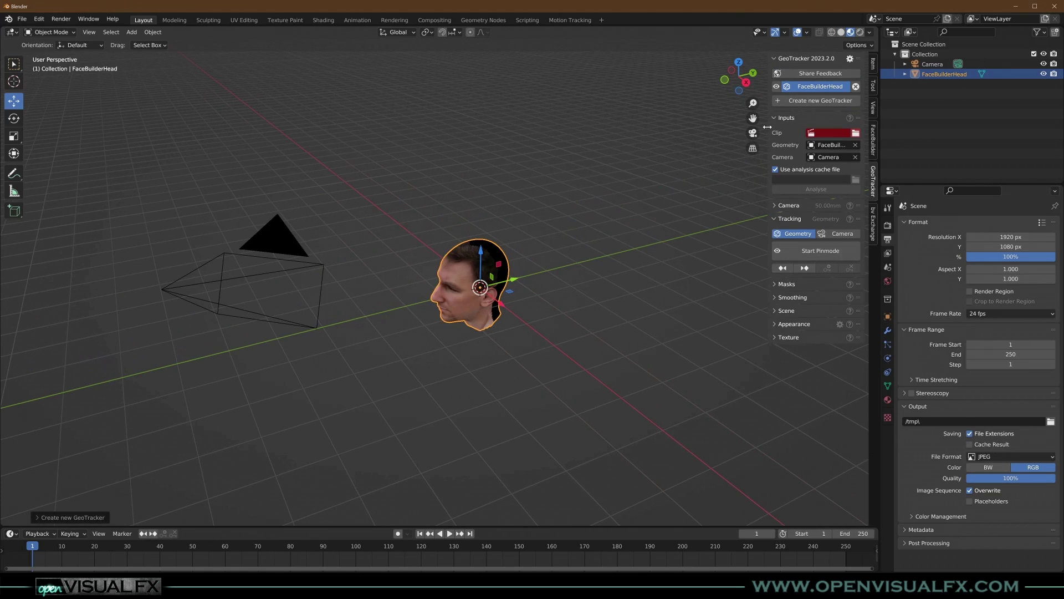
drag(767, 127, 719, 127)
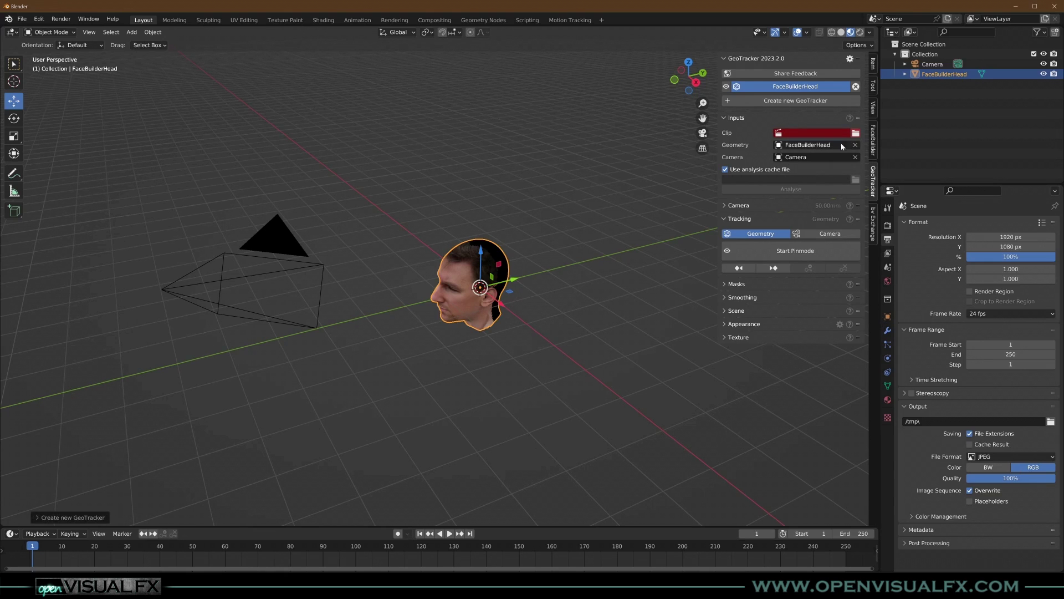
Load the complete Tim_alley_headshot_on_ground_mid_v01 JPG sequence from the recent folders as the GeoTracker clip
click(855, 133)
scroll(344, 266, down, 3)
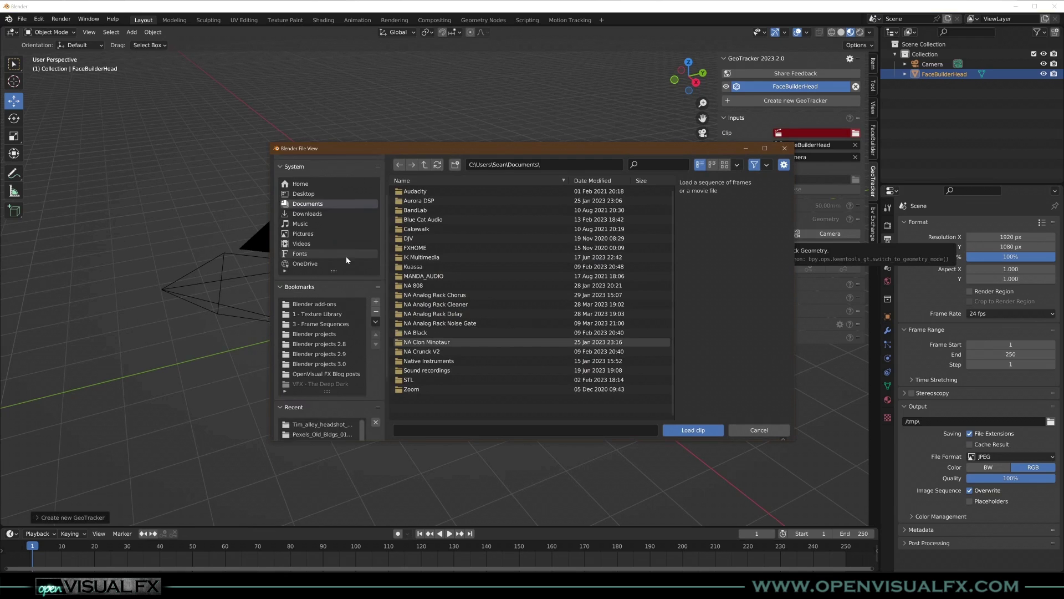
scroll(345, 258, down, 3)
click(321, 369)
click(503, 238)
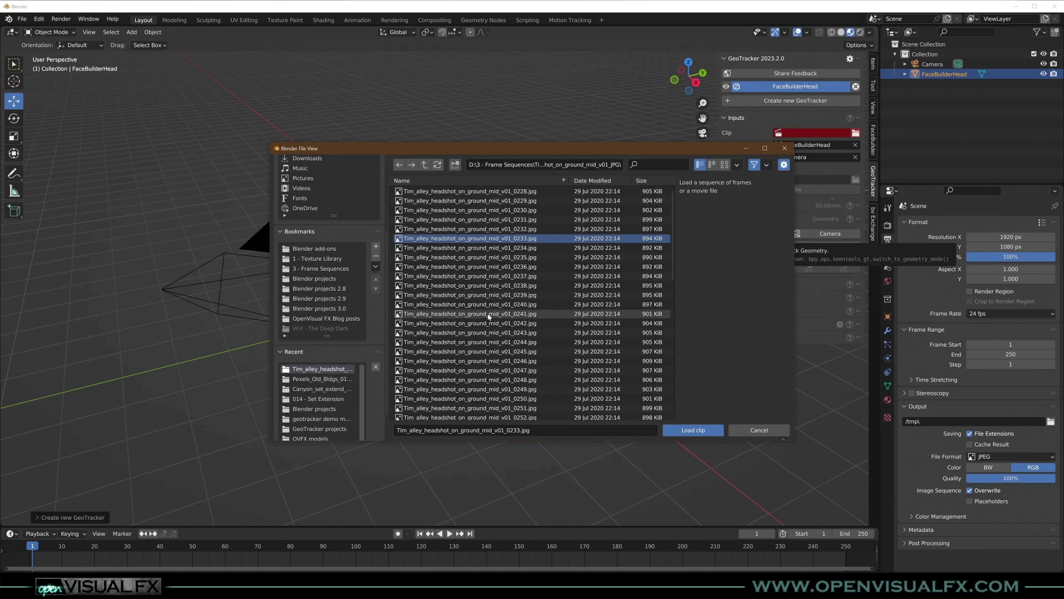
key(a)
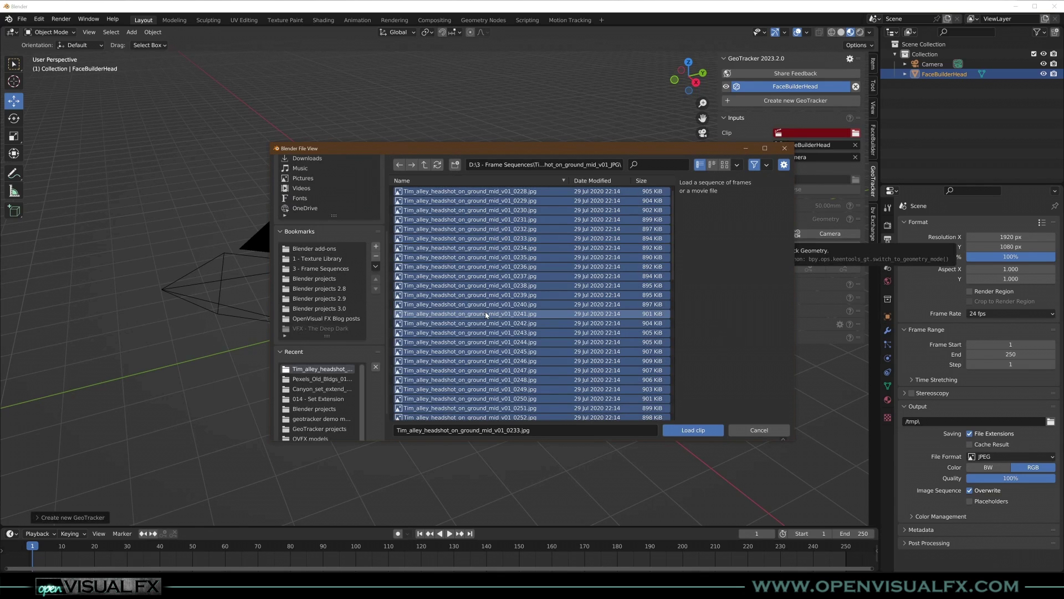
click(706, 432)
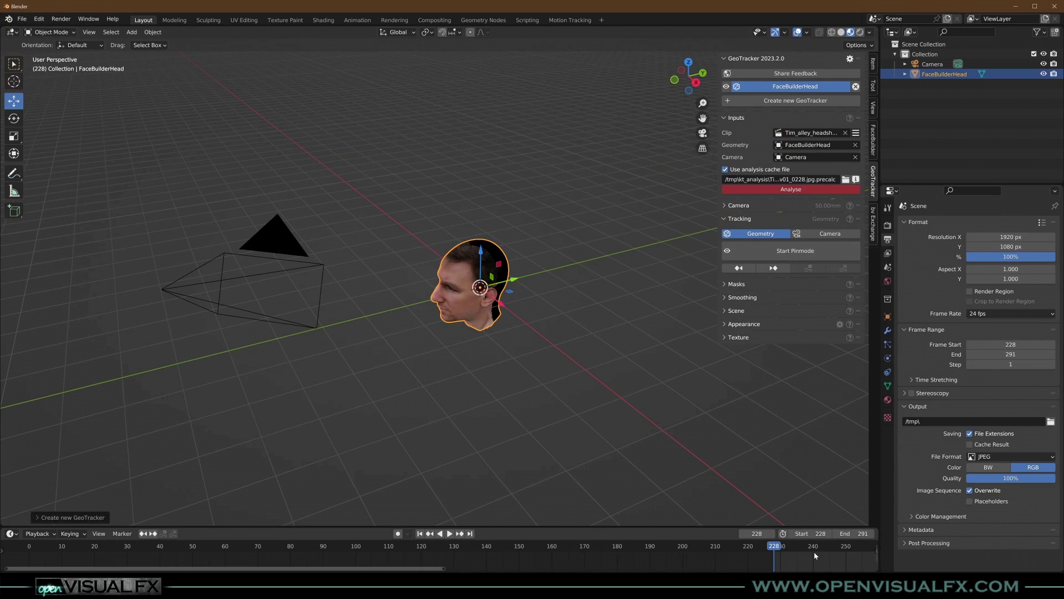
Analyse the clip from frame 228 to 291 using the analysis cache file
middle_drag(814, 557, 395, 561)
scroll(456, 554, up, 3)
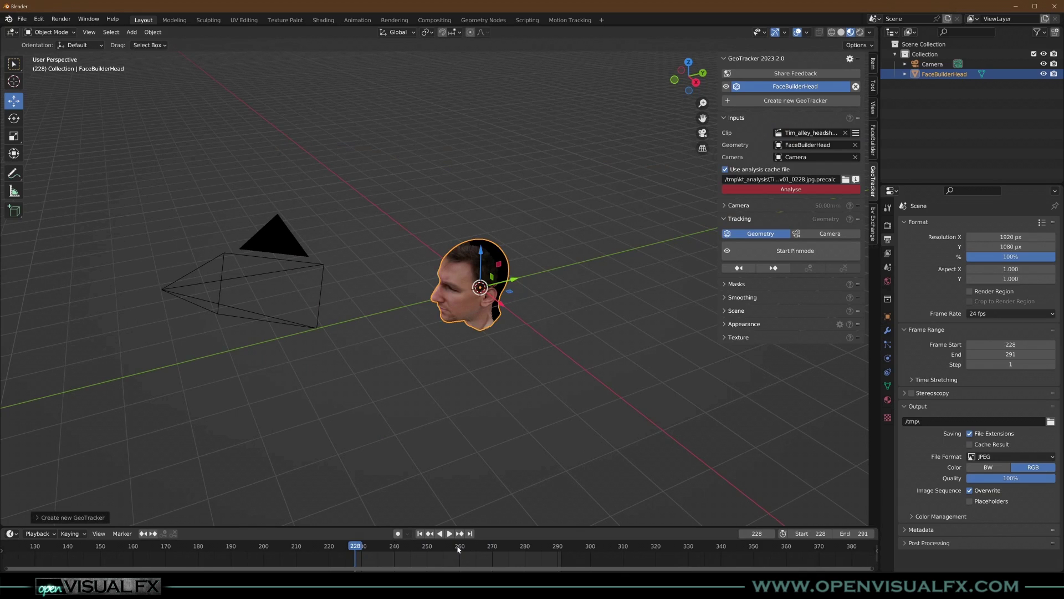
click(790, 190)
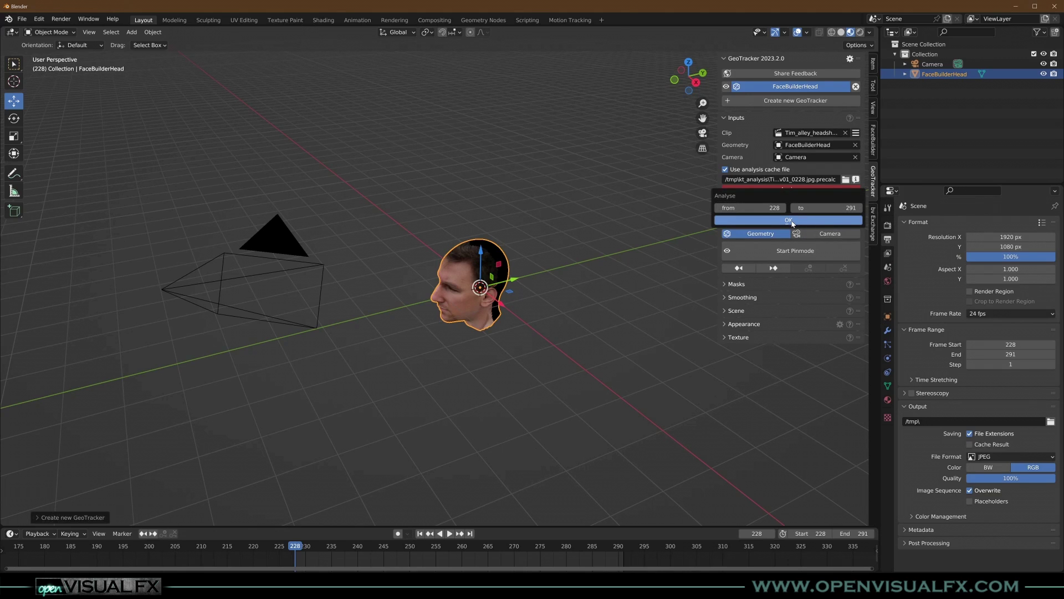
click(790, 220)
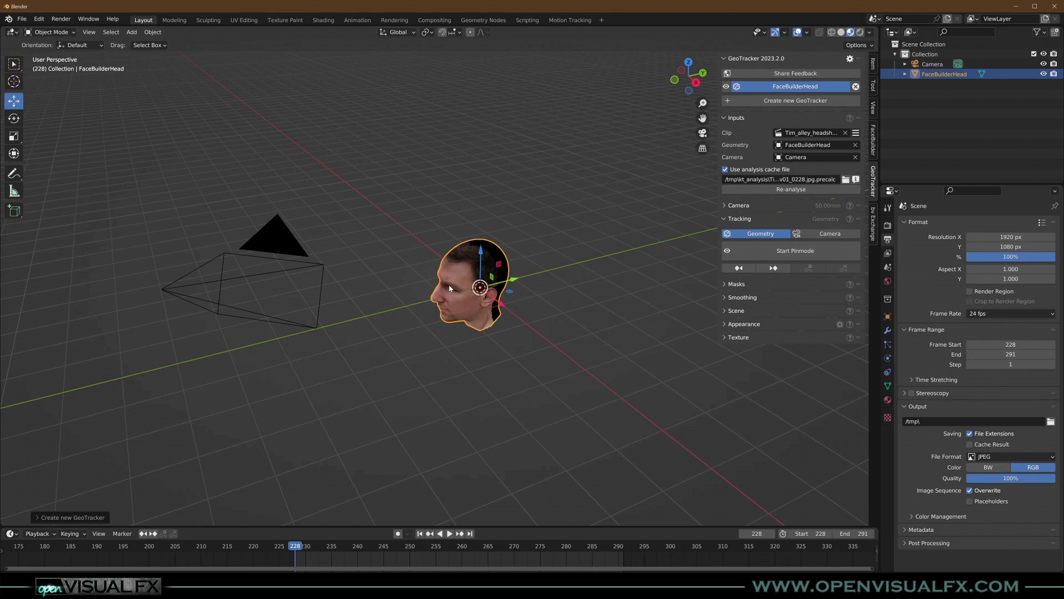
Look through the camera, play the footage behind the head, and return to frame 228
key(KP_0)
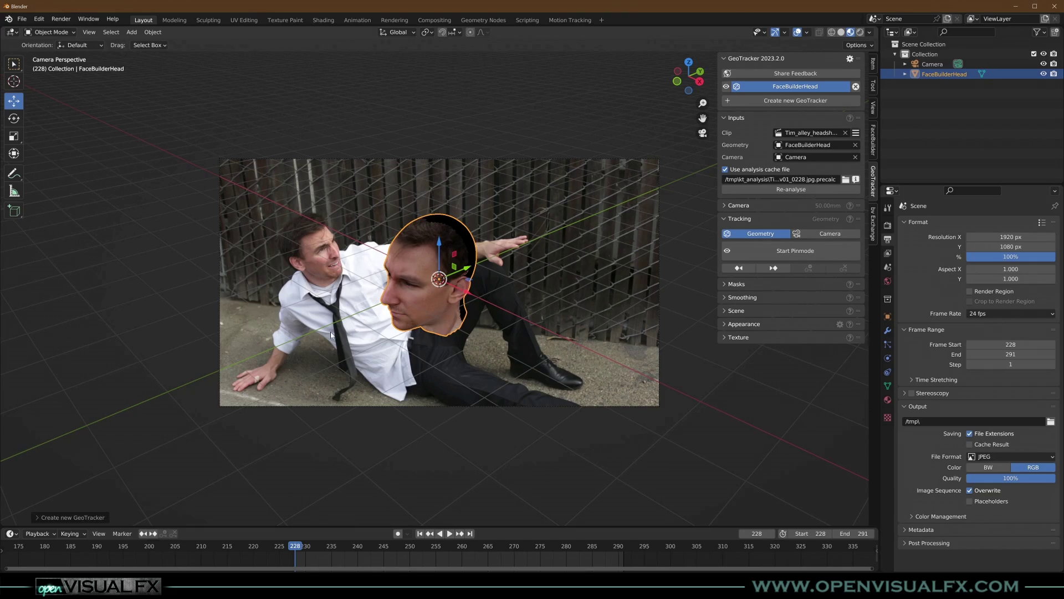
key(space)
scroll(333, 322, up, 2)
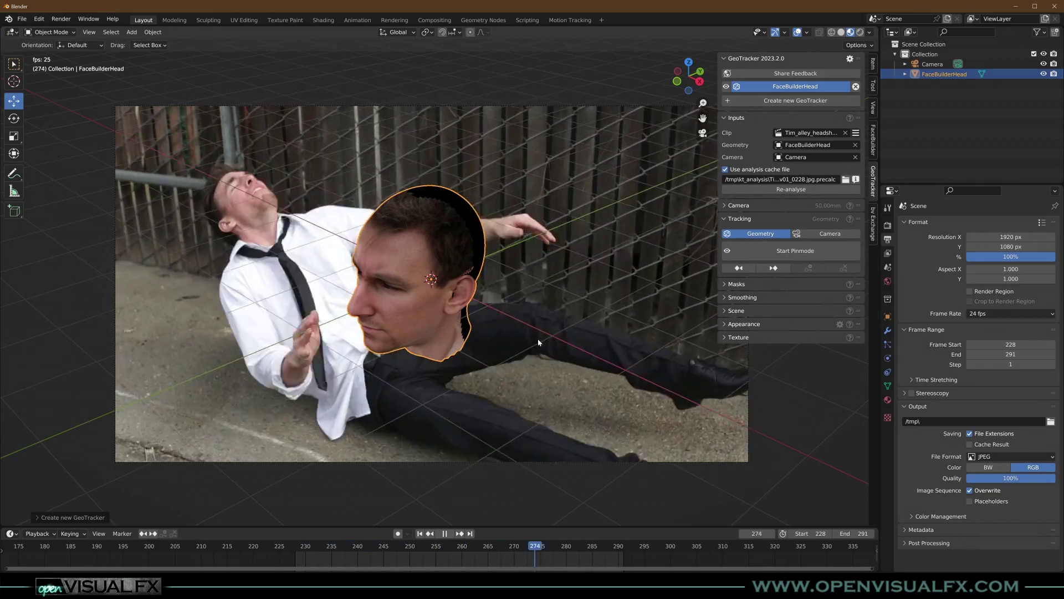
key(space)
key(shift+Left)
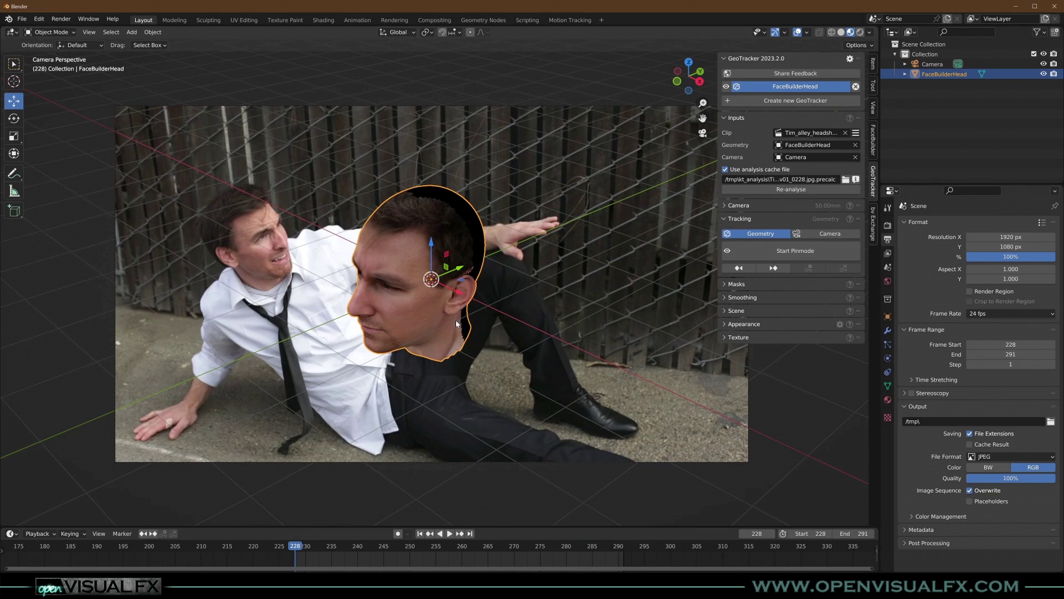
scroll(532, 297, down, 2)
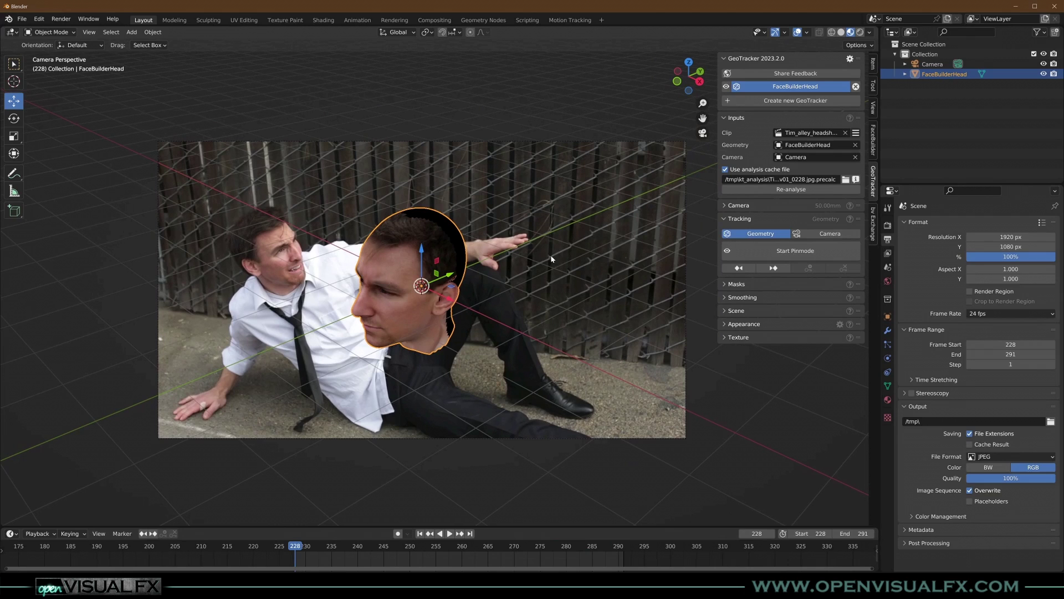
Lock the camera to the view, orbit it to see the head's face more frontally, and turn the lock off
key(q)
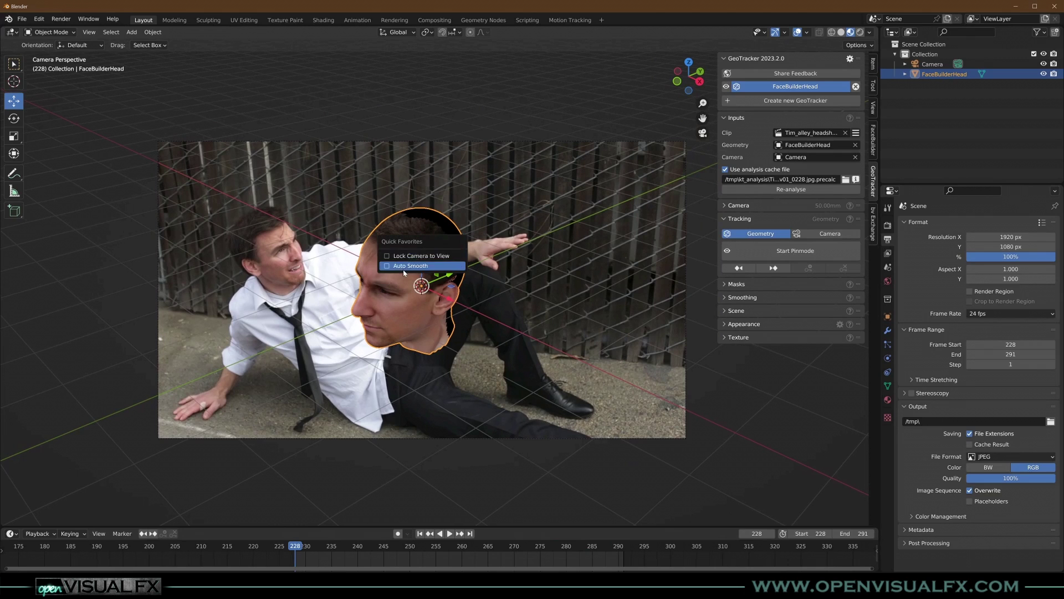
click(413, 257)
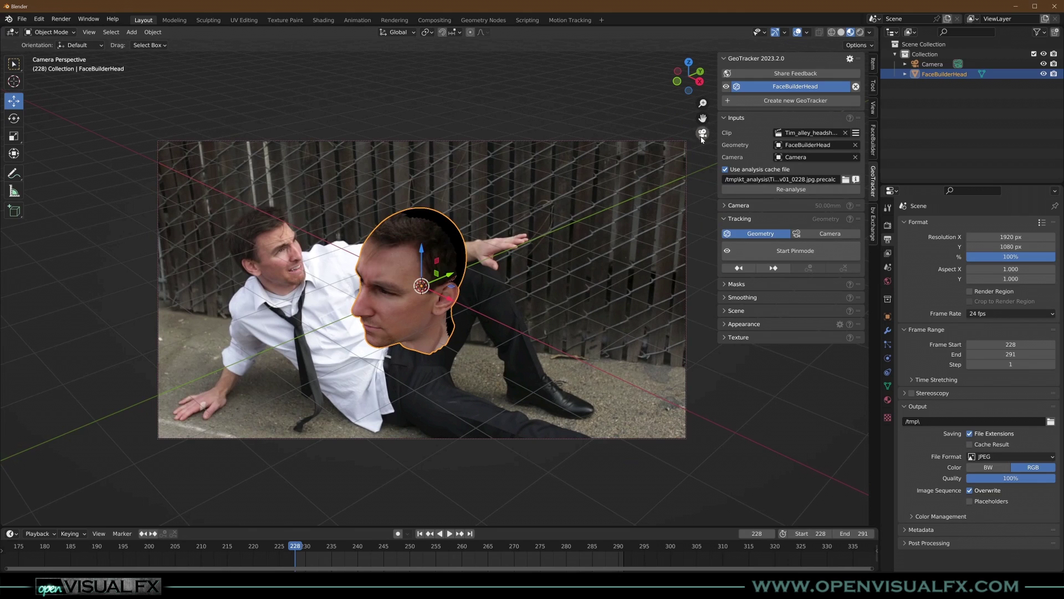
click(873, 108)
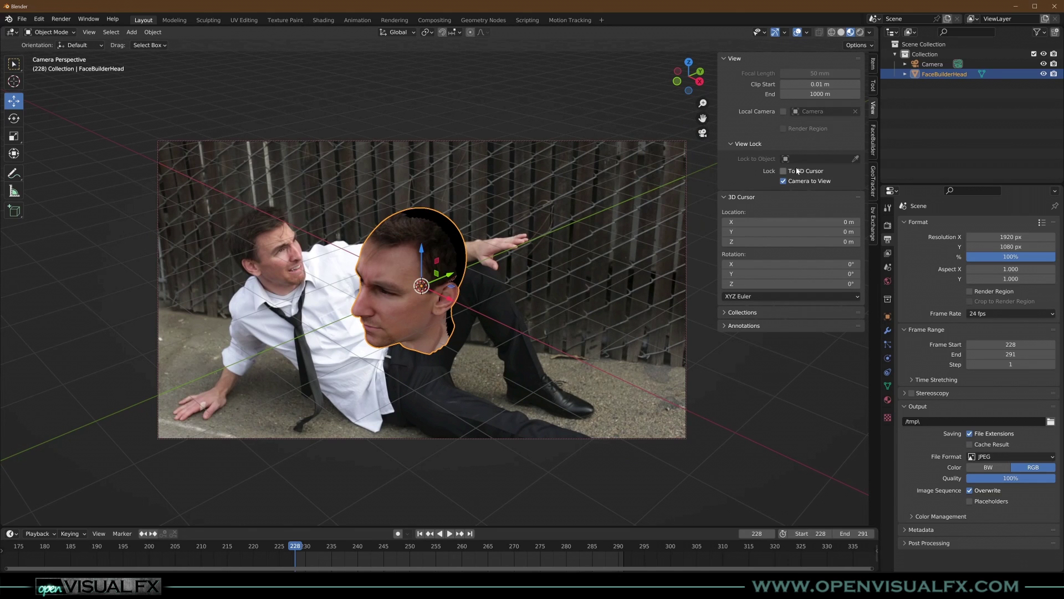
middle_drag(383, 377, 426, 405)
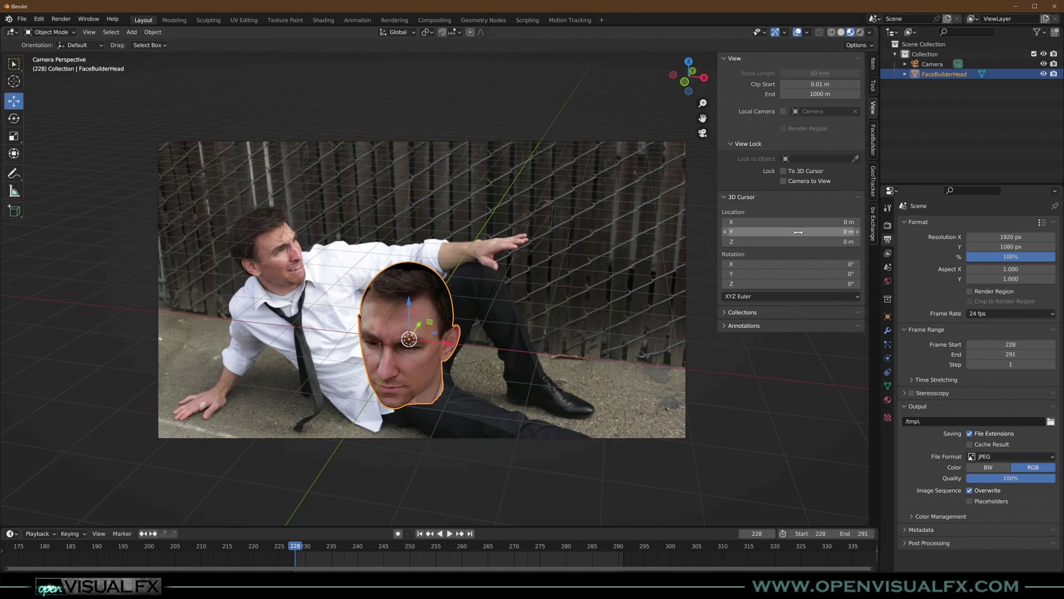
Start GeoTracker's Pinmode in geometry tracking and center the head geometry in the viewport
click(874, 183)
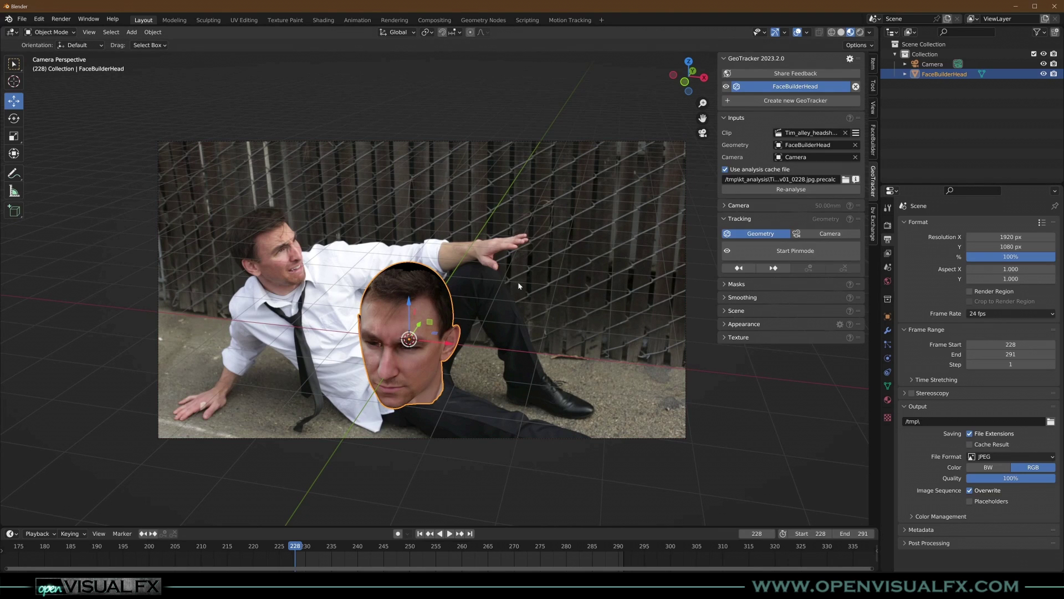
shift+middle_drag(437, 345, 403, 330)
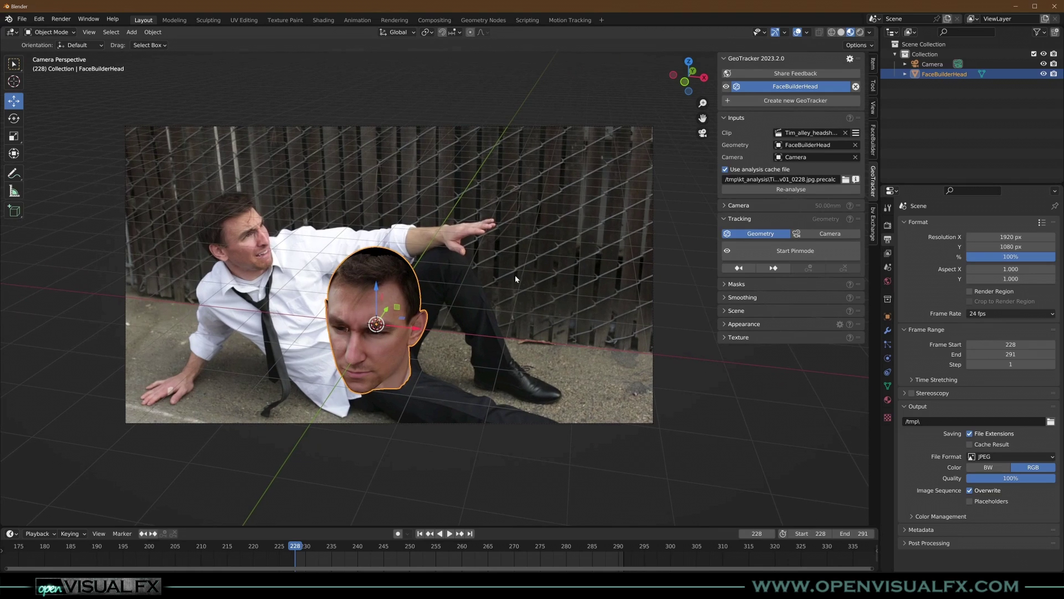
click(801, 253)
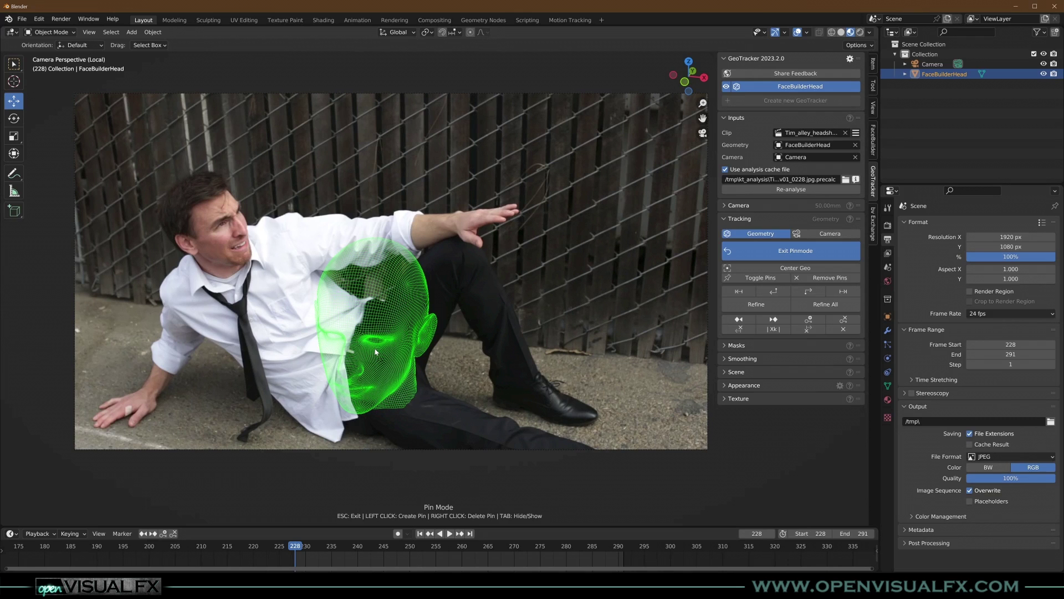
click(798, 271)
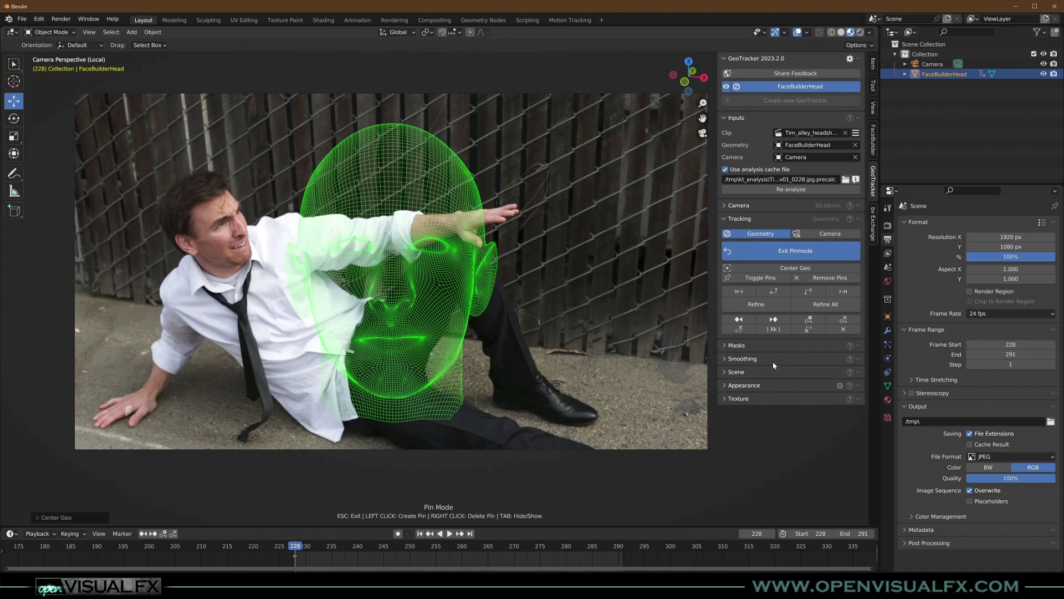
Roughly align the head with the actor's face at frame 228 by pinning and pulling its nose, earlobe, eye and chin into place
scroll(310, 316, up, 4)
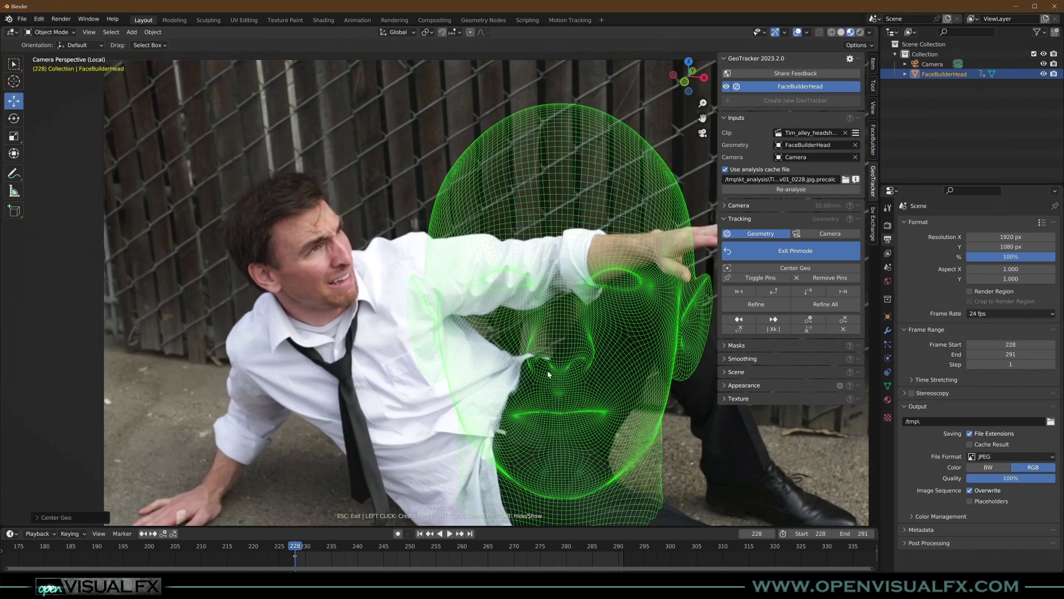
drag(561, 350, 348, 261)
scroll(259, 297, up, 4)
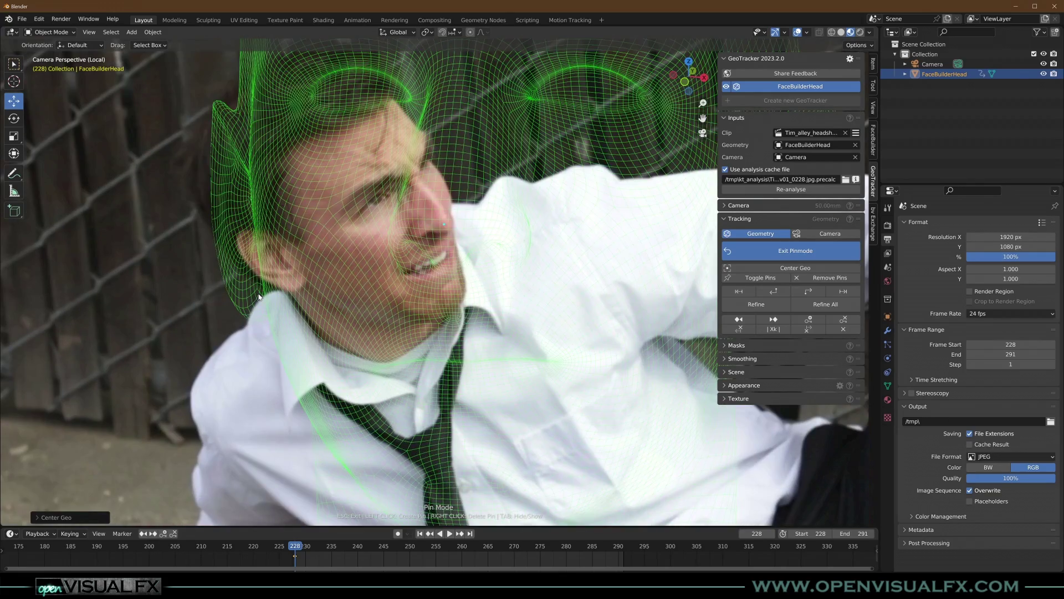
drag(259, 294, 290, 281)
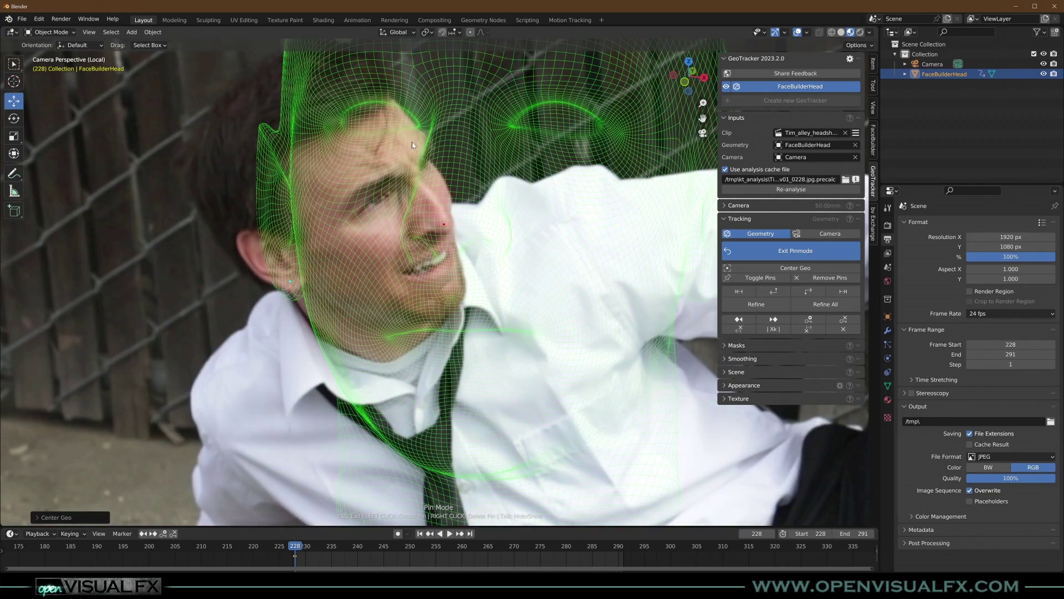
drag(412, 145, 393, 198)
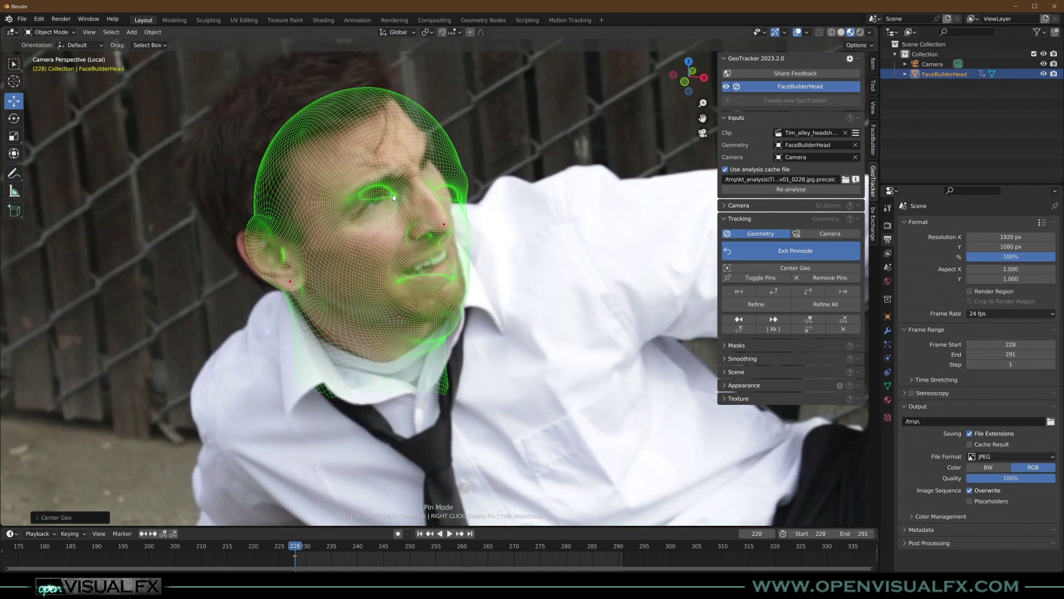
drag(447, 233, 447, 222)
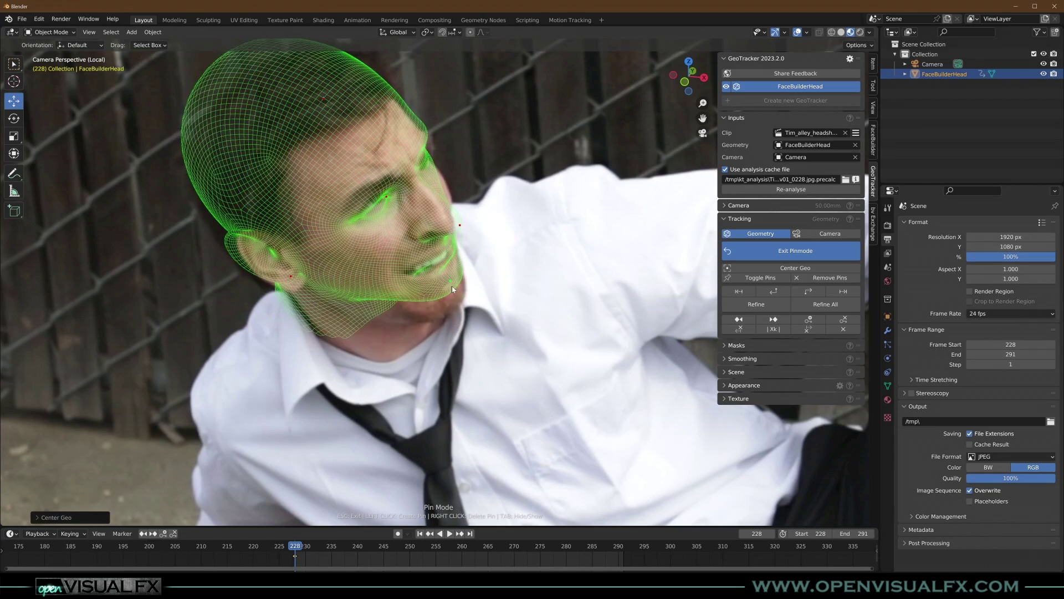
drag(451, 285, 450, 307)
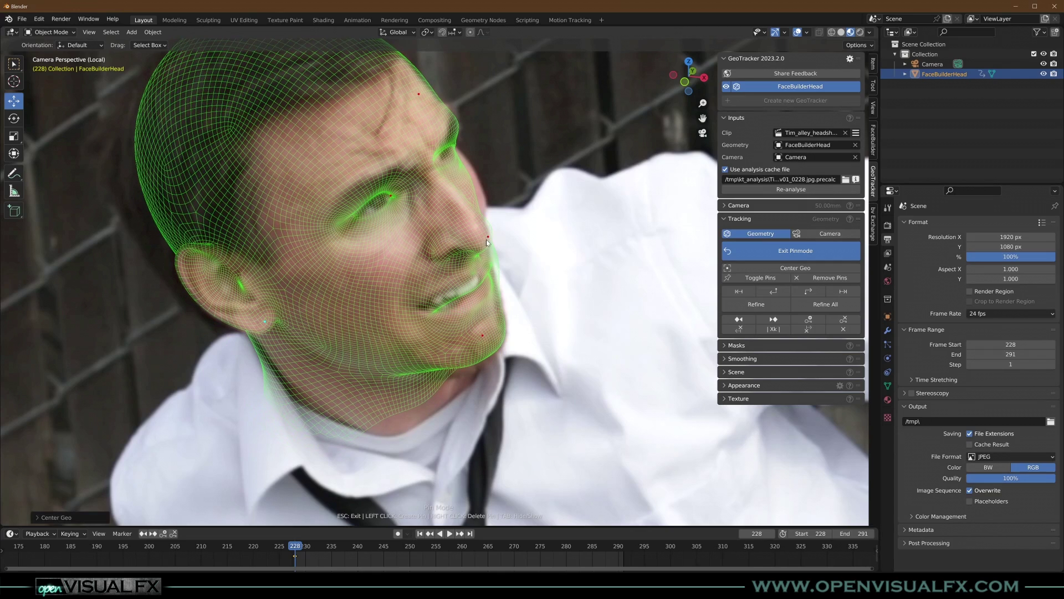
Pin the head's nose tip, side of the nostril and inner eye corner to the actor's features at frame 228
scroll(449, 234, up, 3)
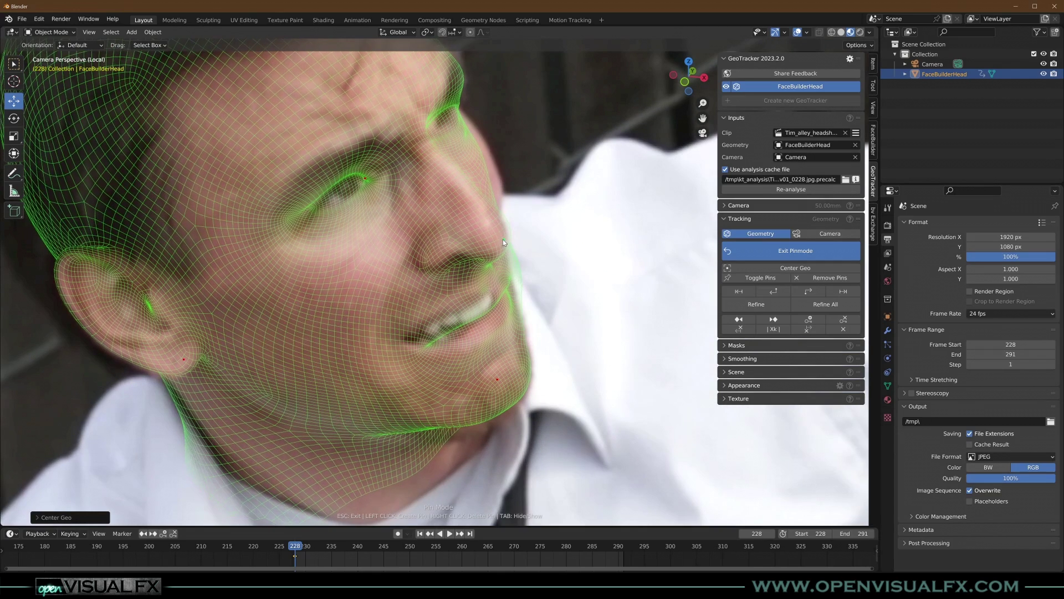
click(500, 241)
click(417, 259)
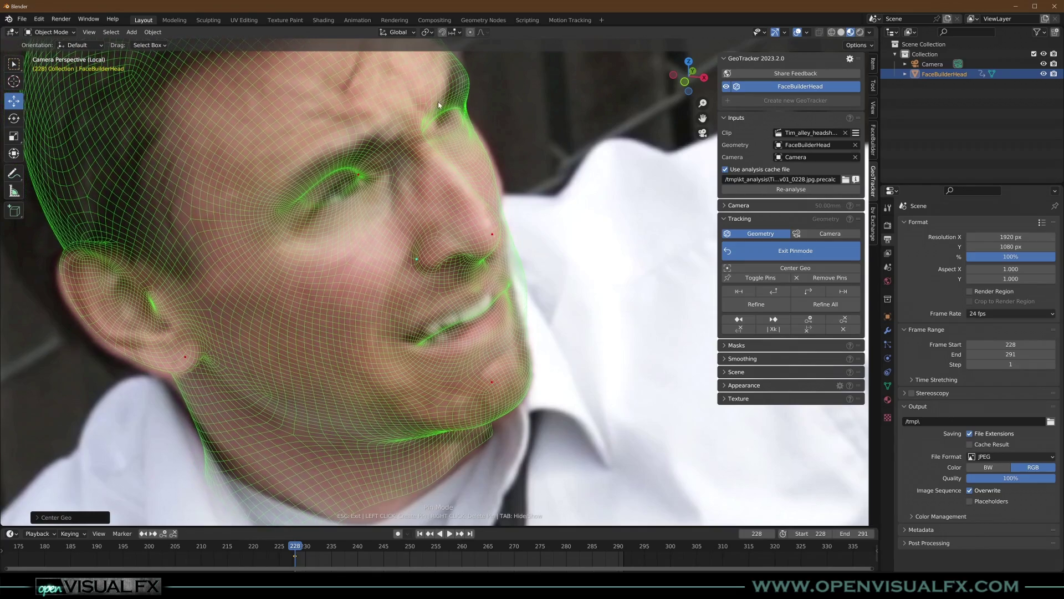
click(361, 177)
drag(360, 177, 365, 179)
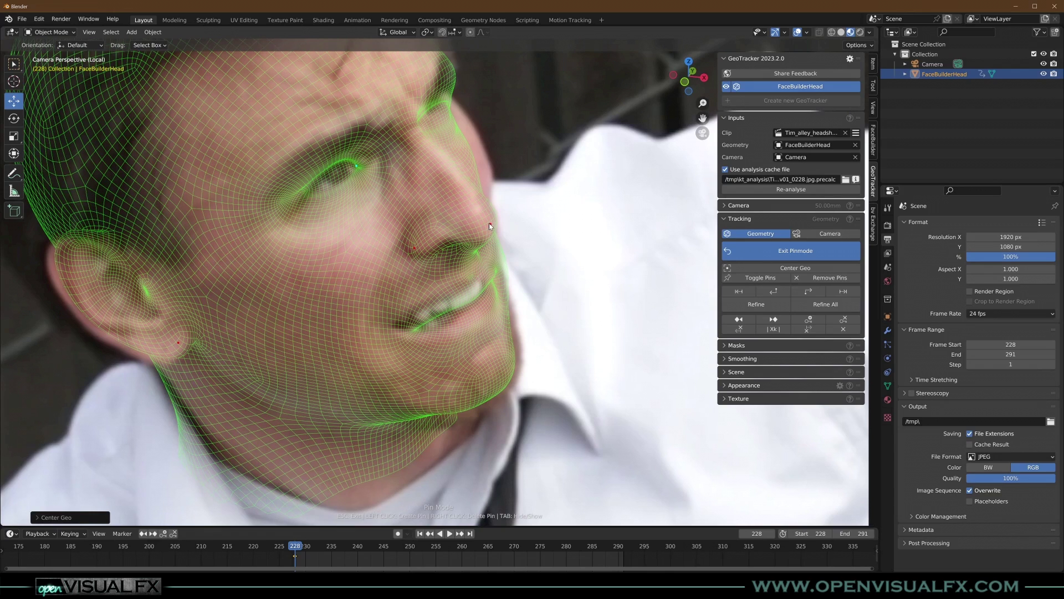
Refine the frame 228 alignment by adjusting the nose tip, inner eye corner and brow pins
click(490, 224)
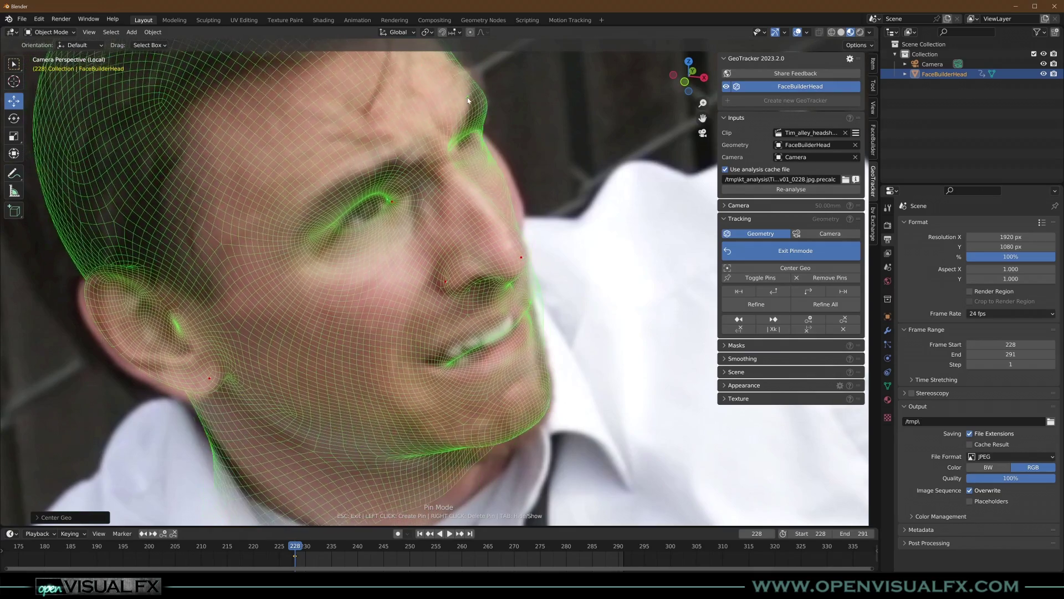
click(463, 102)
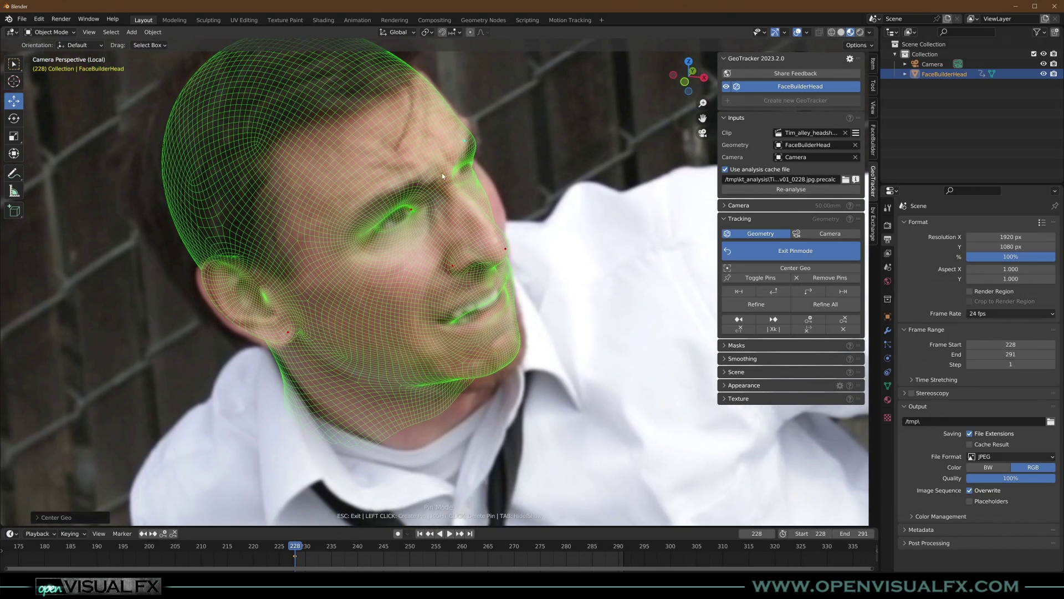
shift+middle_drag(337, 212, 342, 224)
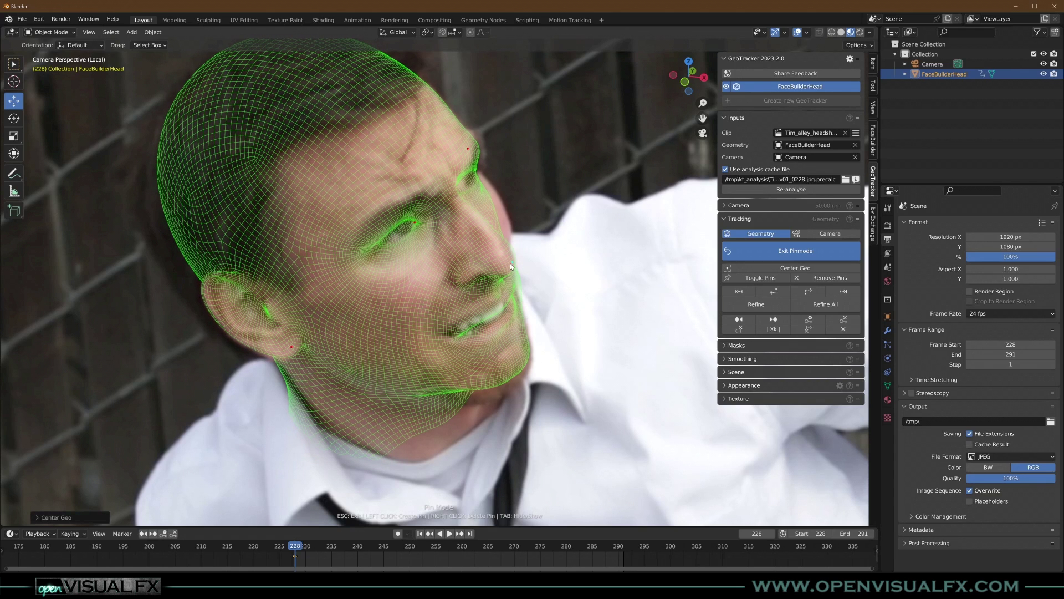
right_click(510, 263)
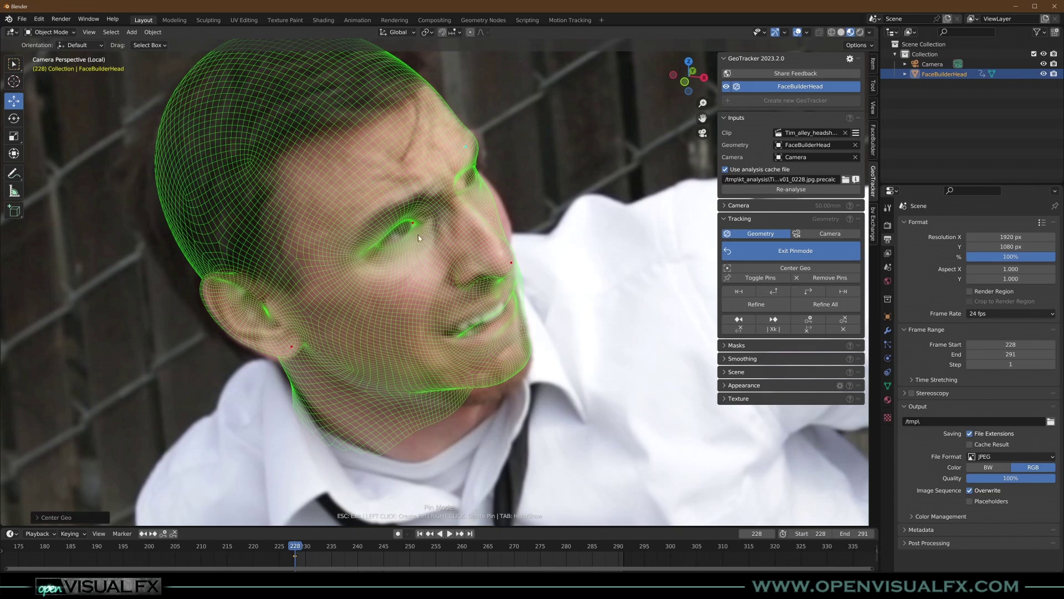
click(415, 224)
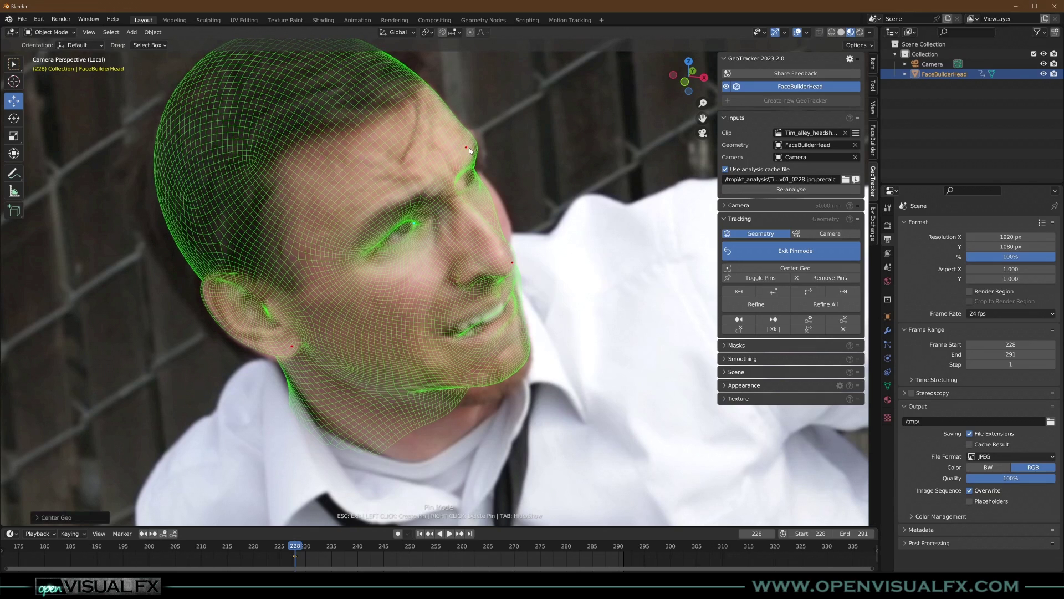
drag(468, 147, 464, 147)
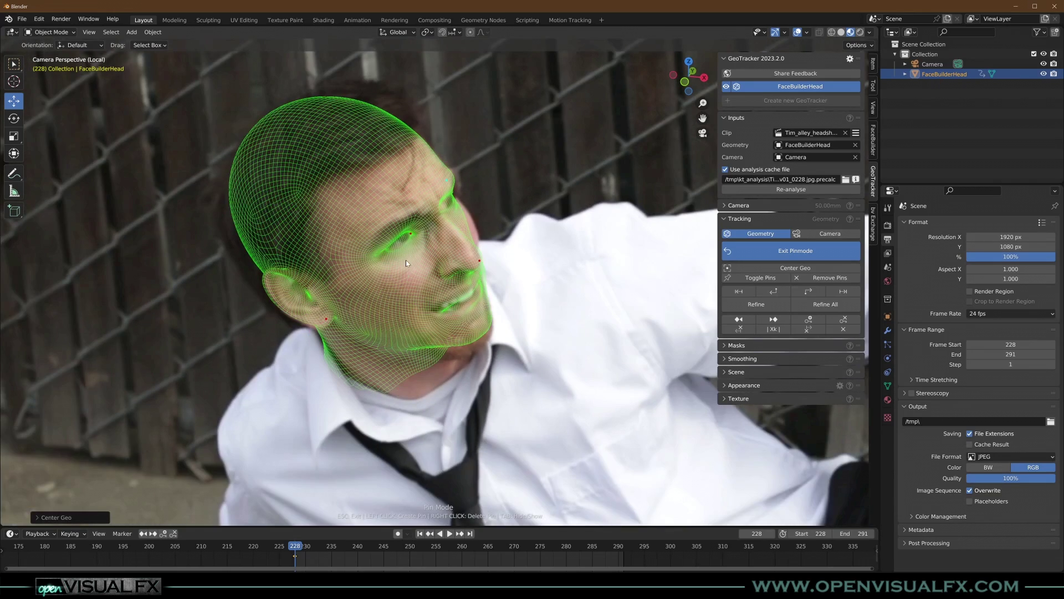
Add a pin beside the nostril and fine-tune the chin and earlobe pins at frame 228
scroll(454, 277, up, 3)
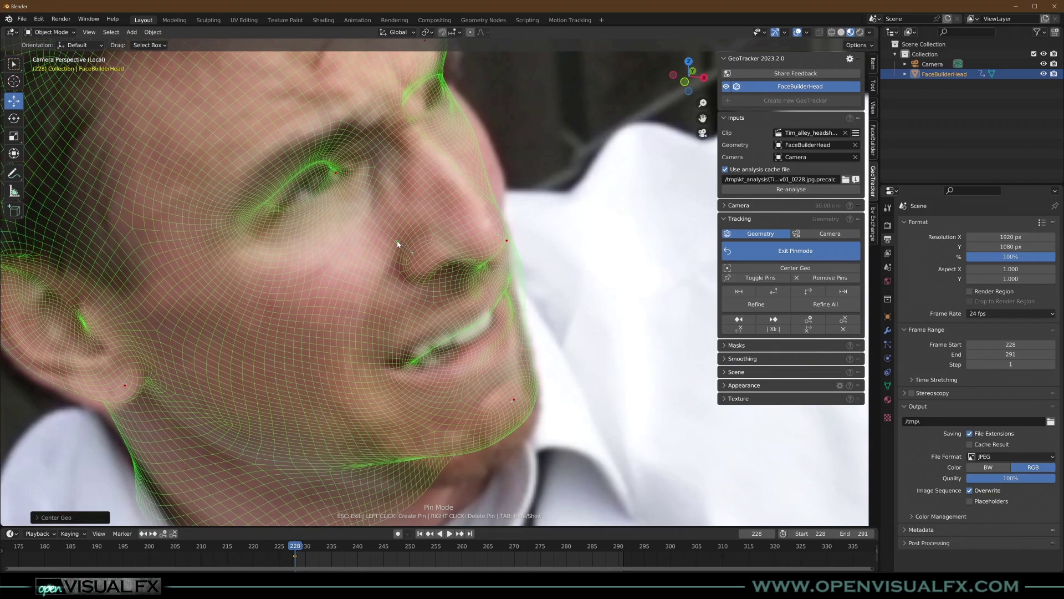
click(411, 253)
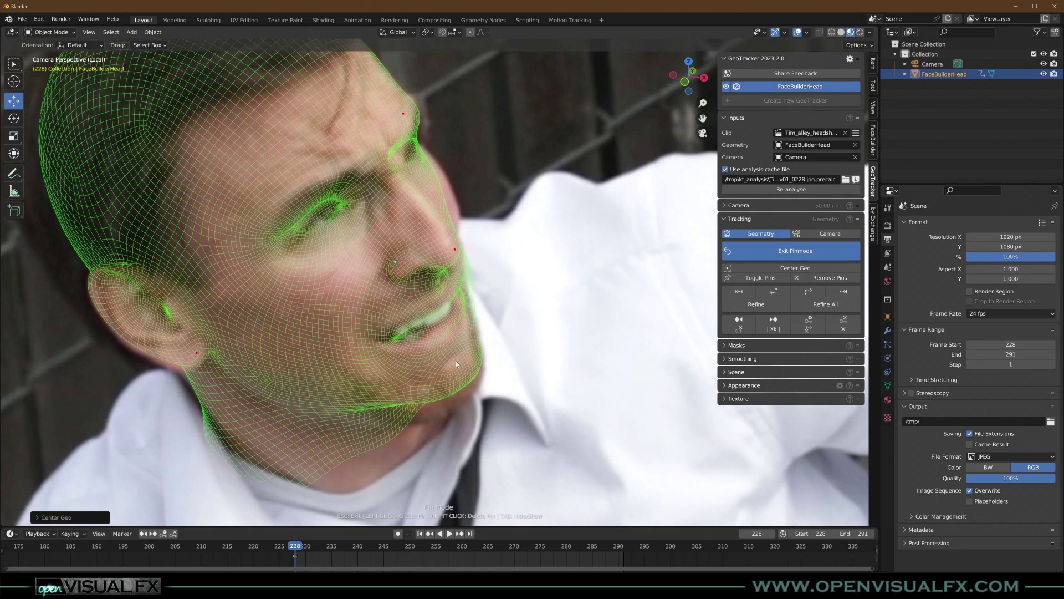
click(455, 360)
click(197, 353)
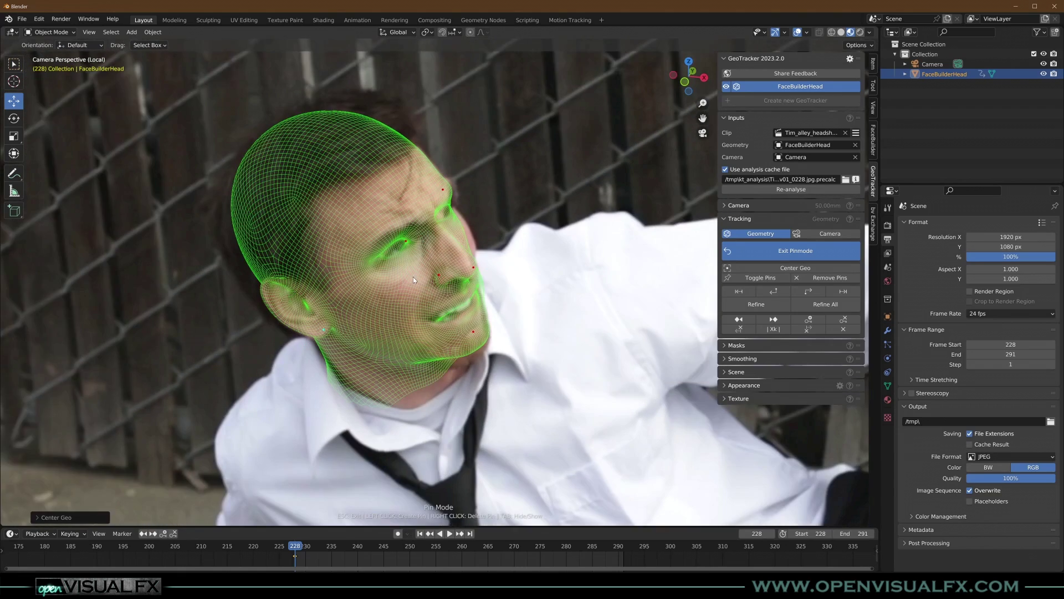
Track the head geometry forward from frame 228 to the end of the clip
shift+middle_drag(507, 300, 386, 276)
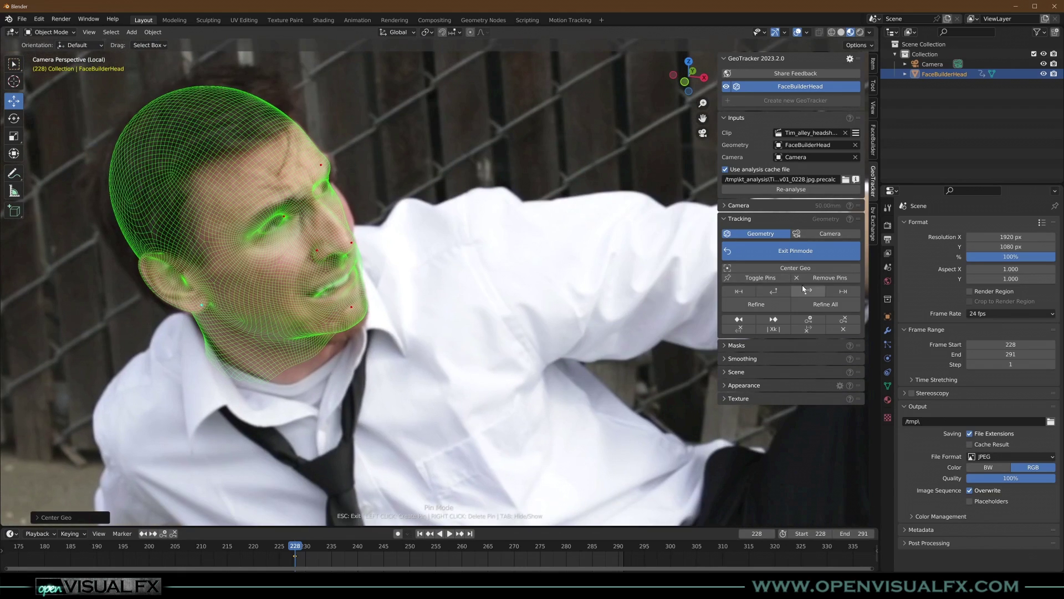
scroll(332, 396, down, 3)
shift+middle_drag(401, 379, 379, 283)
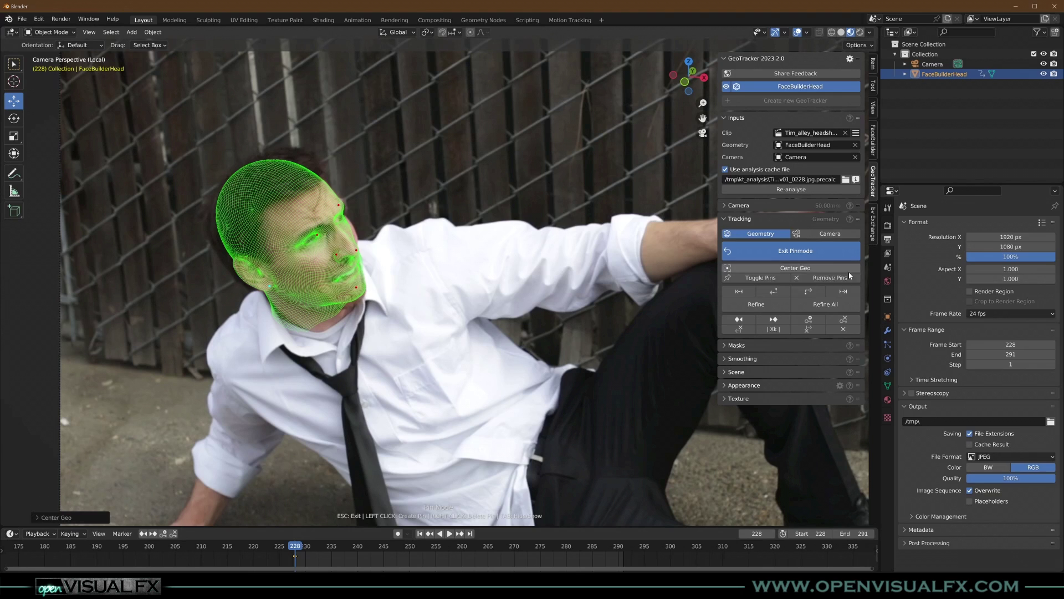
click(821, 293)
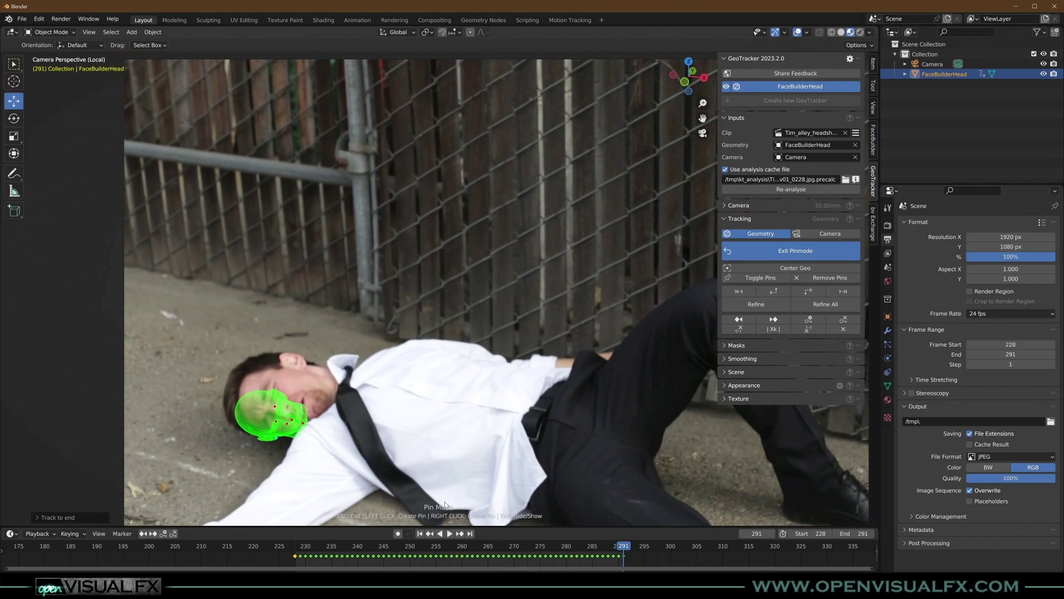
Scrub and play back the tracked range to check how the head fits the actor's face around frame 270
drag(618, 550, 535, 569)
key(Escape)
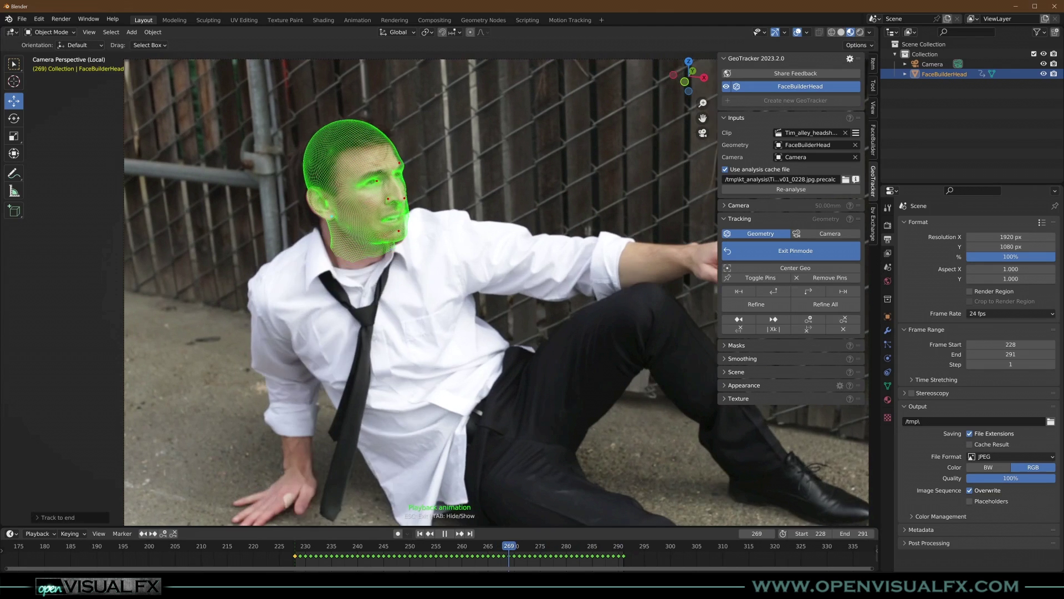
shift+middle_drag(392, 221, 437, 259)
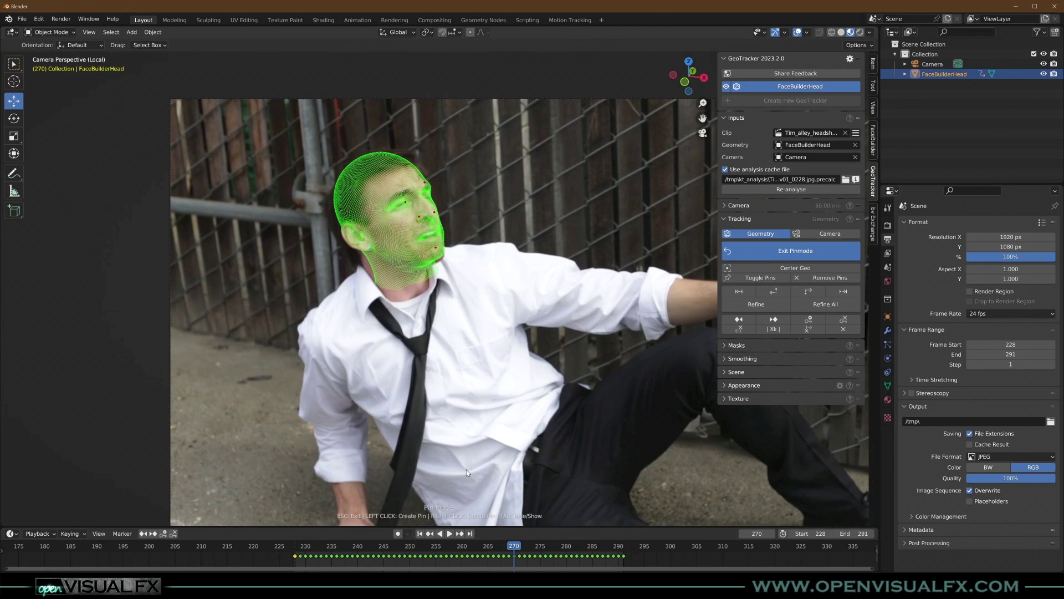
scroll(430, 367, up, 2)
shift+middle_drag(430, 366, 477, 400)
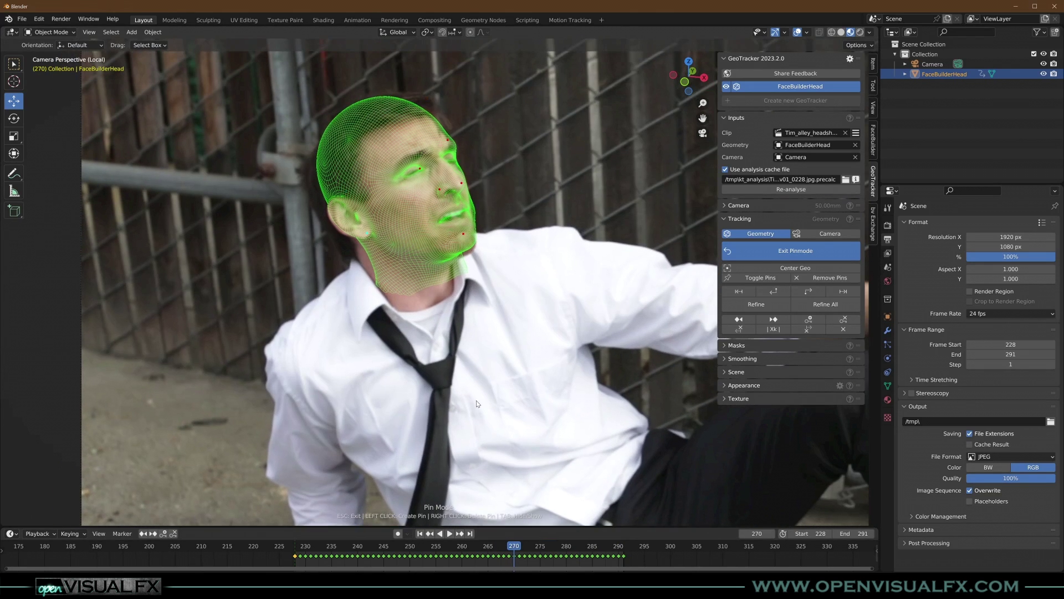
drag(514, 546, 520, 571)
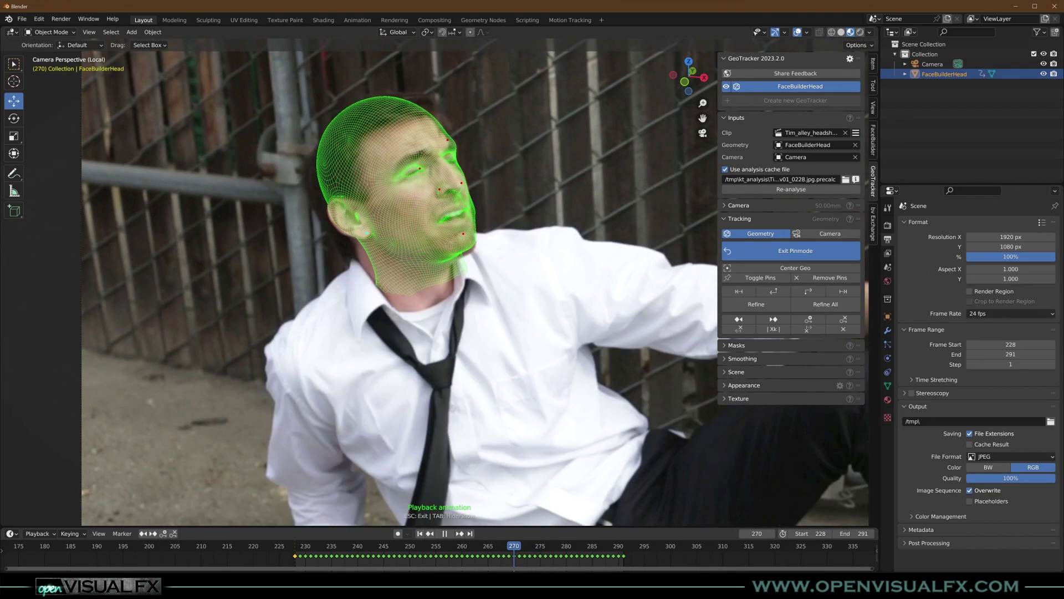
key(Escape)
Go to frame 268 and reposition the earlobe, brow and nose tip pins to match the actor's face
scroll(481, 251, up, 3)
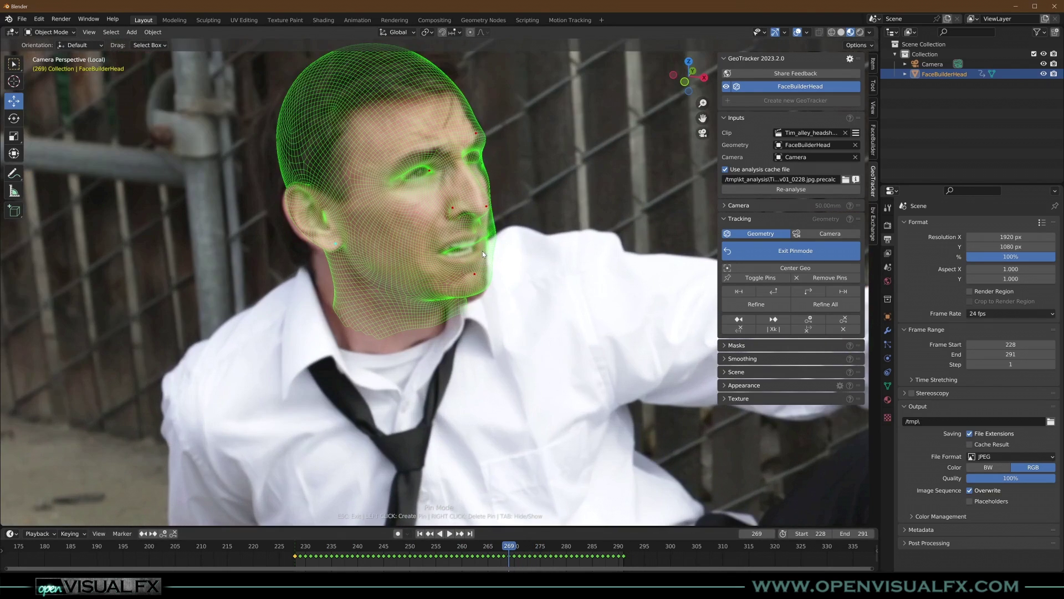
scroll(492, 264, up, 4)
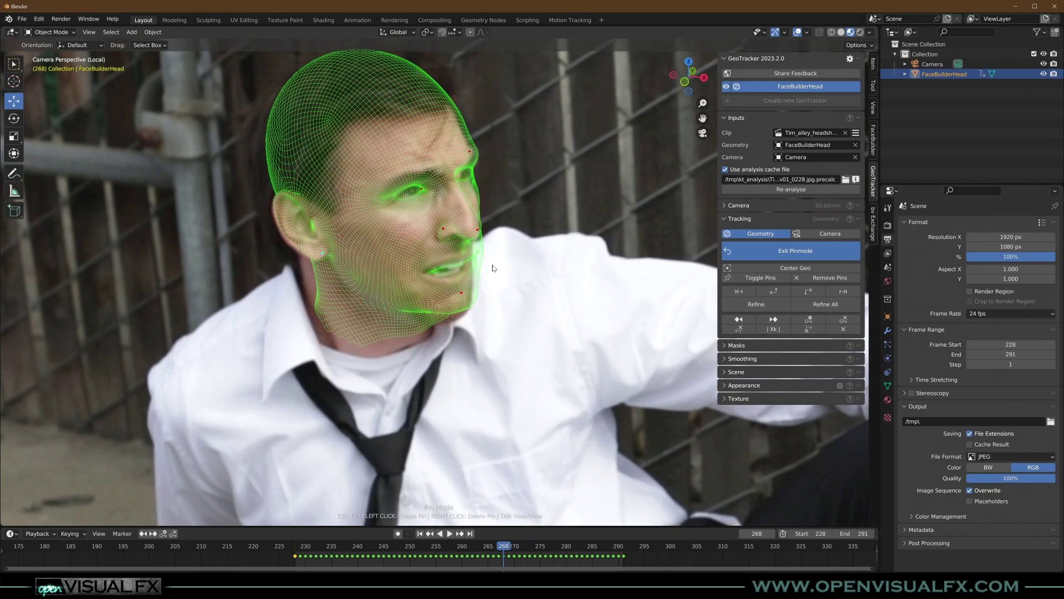
scroll(322, 306, up, 2)
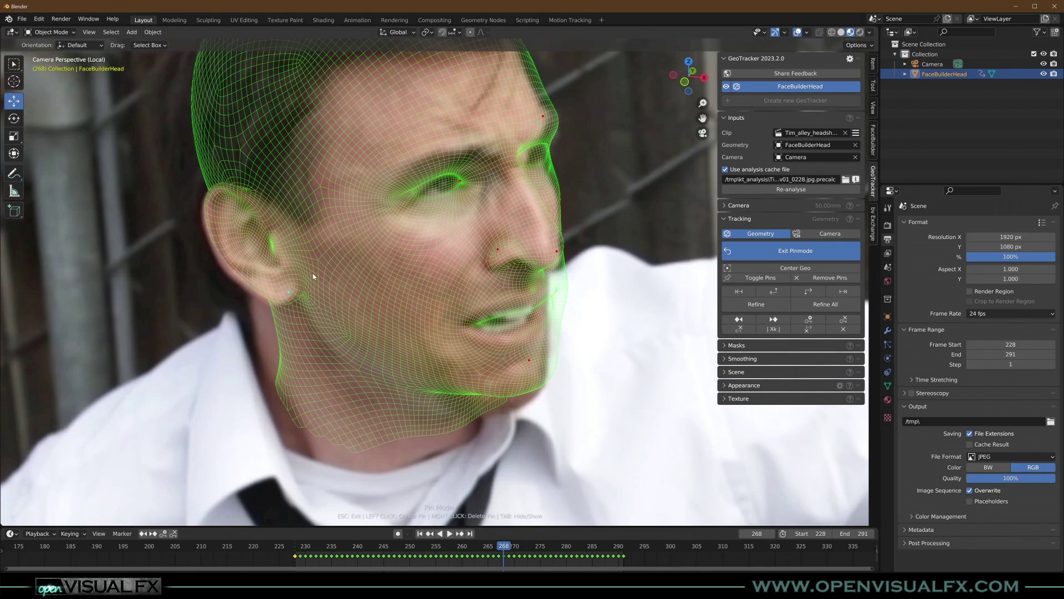
drag(287, 290, 285, 292)
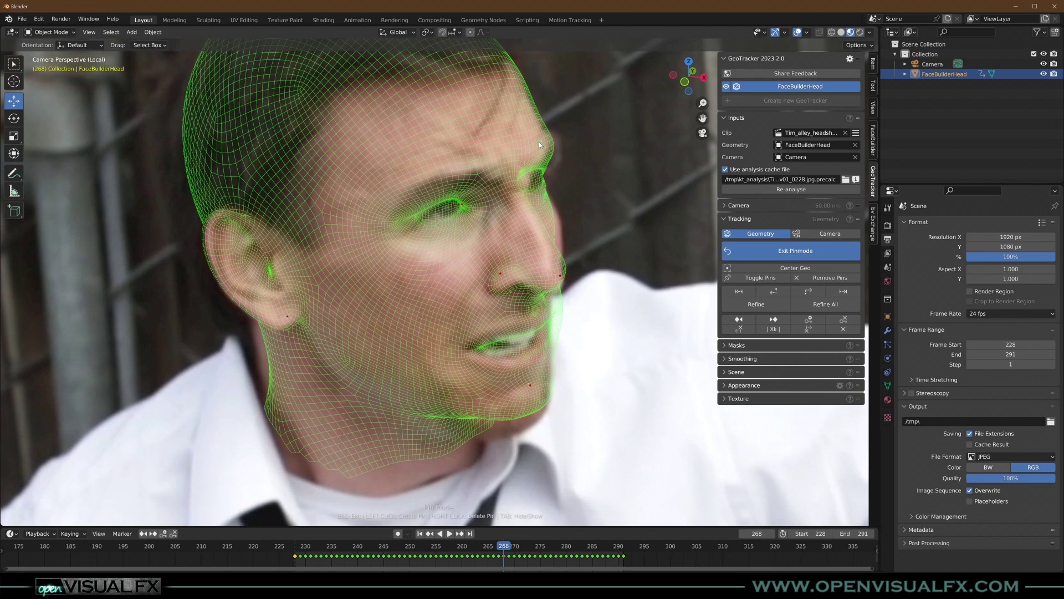
drag(539, 141, 535, 143)
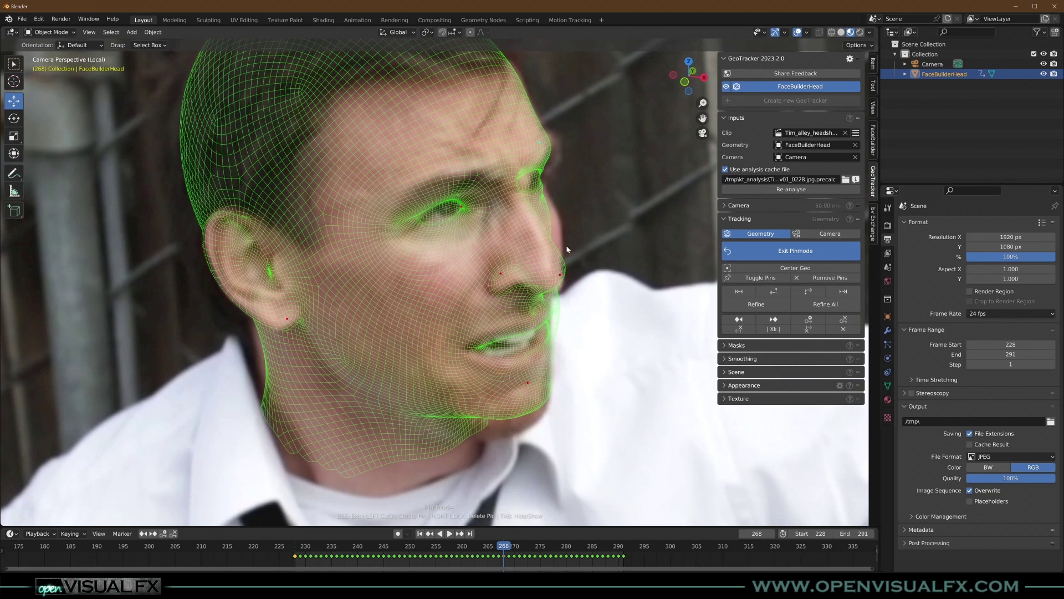
drag(558, 275, 559, 279)
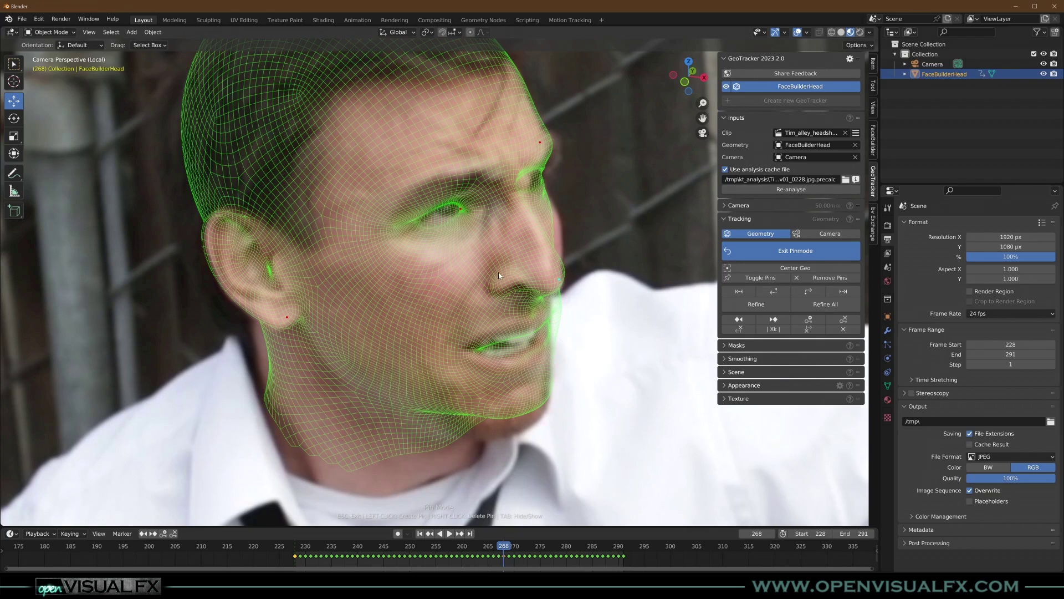
drag(534, 151, 542, 148)
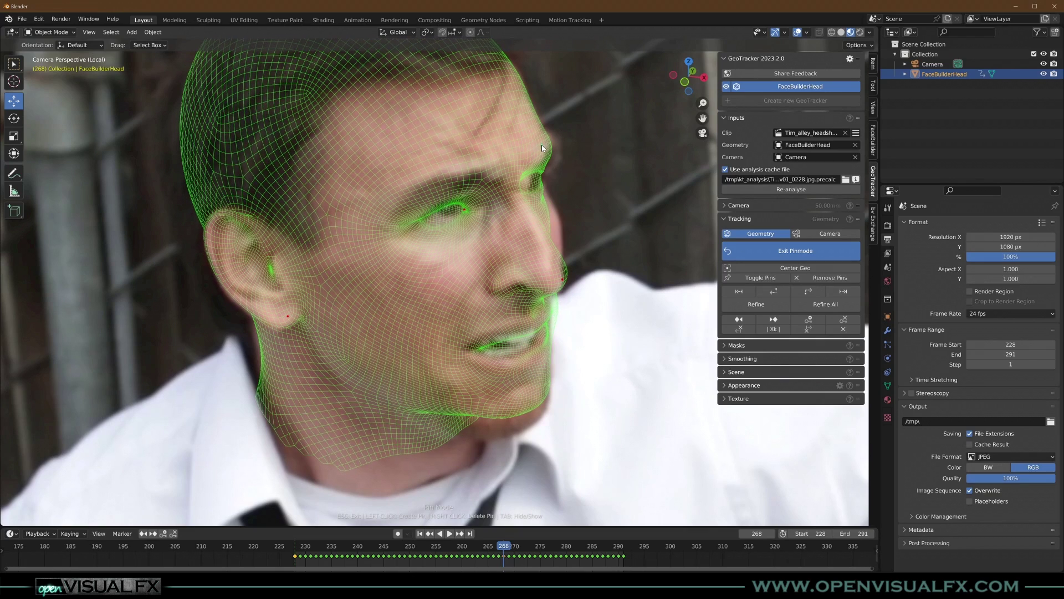
Move the chin and nostril pins at frame 268 and realign the nose tip and brow pins
drag(527, 411, 539, 400)
drag(491, 279, 484, 274)
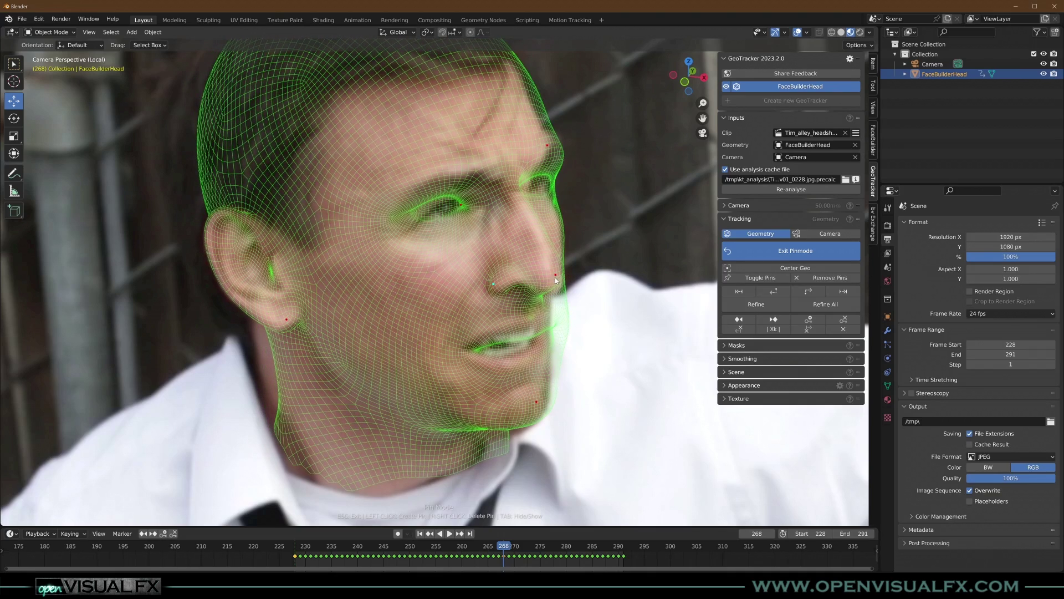
drag(554, 277, 554, 280)
drag(546, 145, 540, 148)
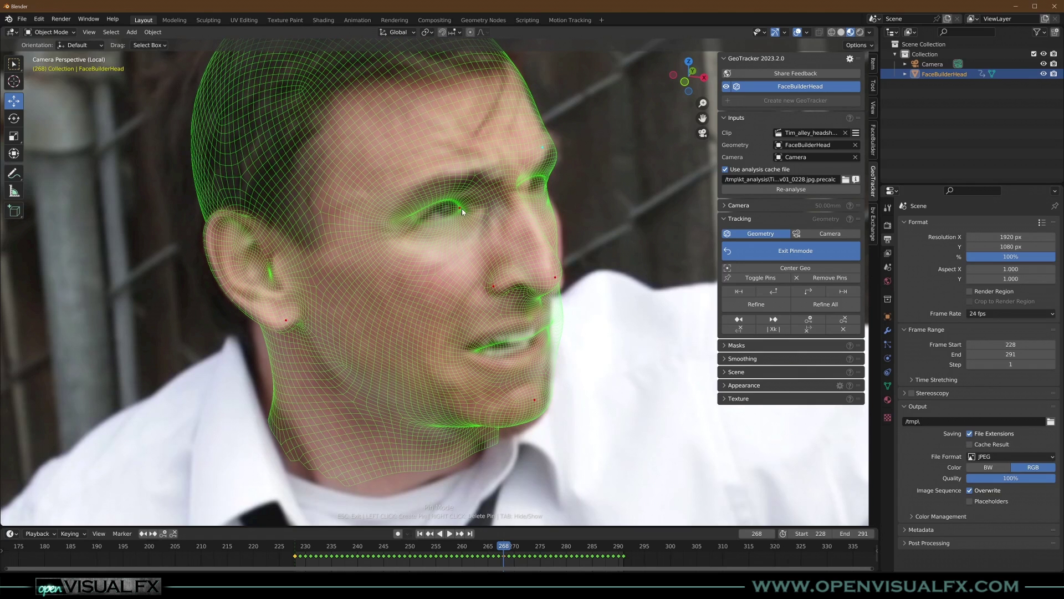
Fine-tune the chin, nose tip and brow pins at frame 268 along the face's outline
right_click(556, 276)
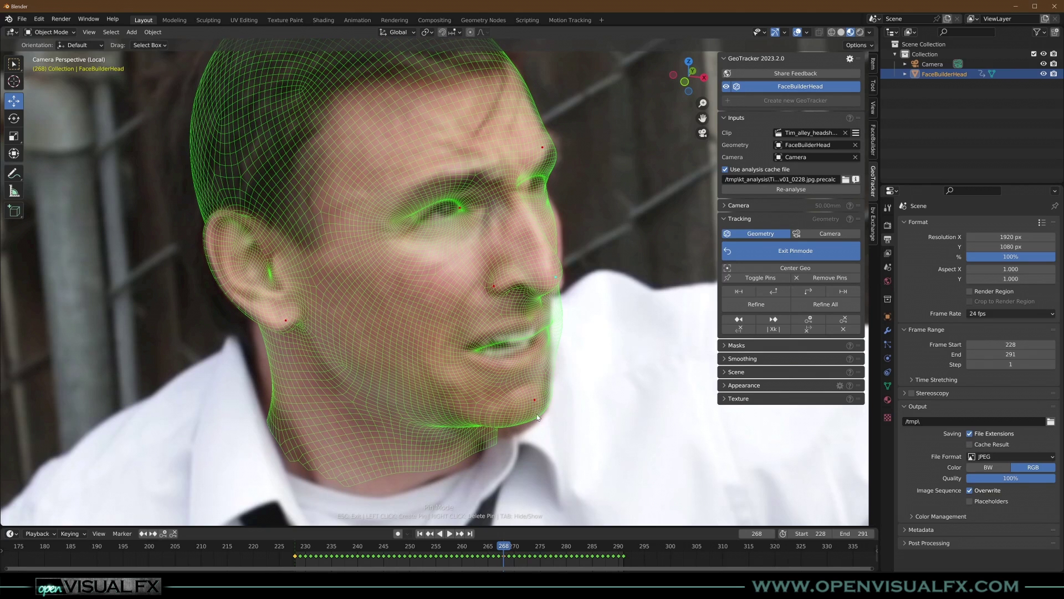
drag(536, 397, 537, 401)
drag(556, 277, 554, 280)
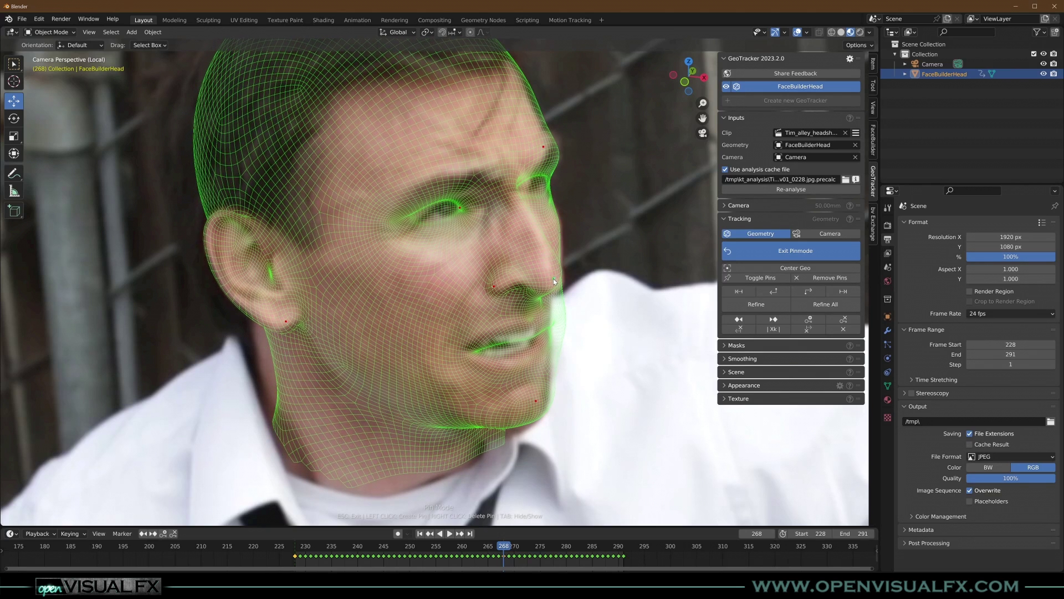
drag(542, 147, 540, 147)
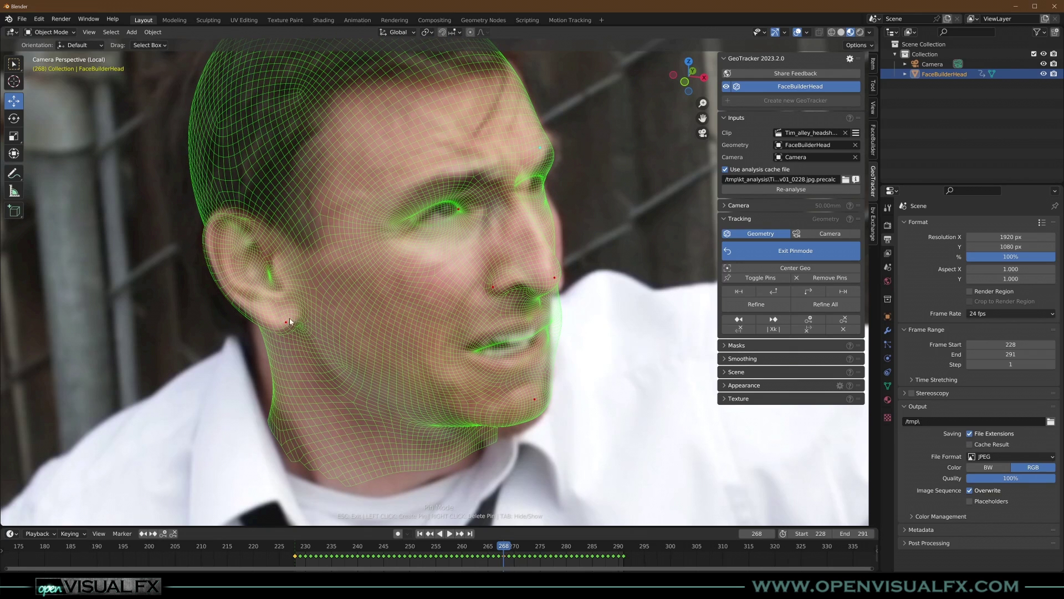
Nudge the earlobe pin at frame 268 so the head mesh follows the actor's ear and jaw
drag(289, 320, 287, 318)
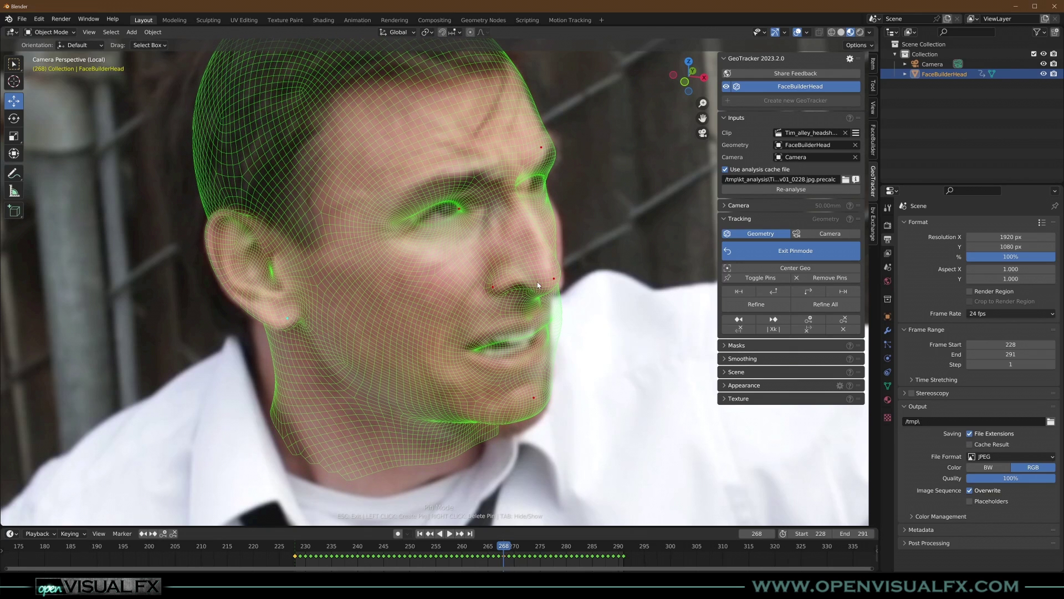
scroll(447, 291, down, 1)
shift+middle_drag(446, 290, 445, 305)
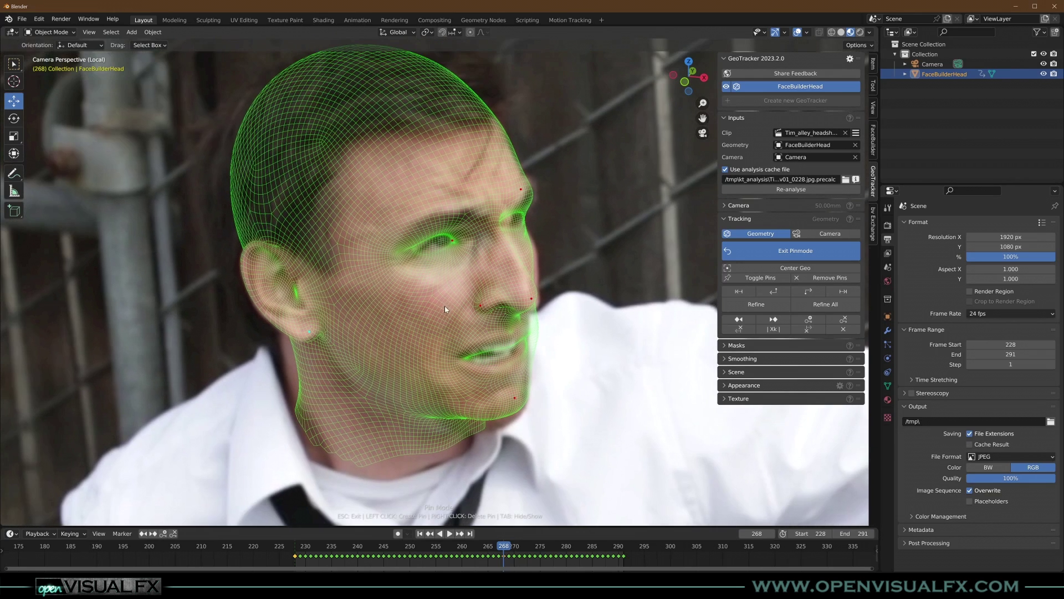
scroll(447, 299, down, 1)
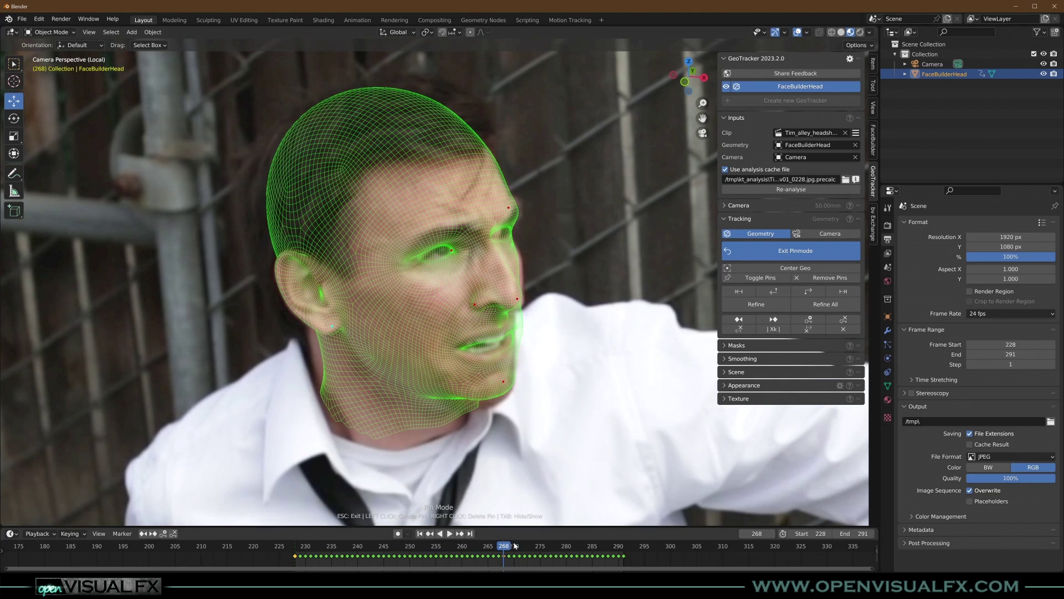
Go back to frame 258 and refine the head track from there
click(756, 304)
mouse_move(502, 550)
mouse_down()
mouse_move(489, 552)
mouse_move(503, 559)
mouse_up()
drag(504, 548, 469, 540)
key(Escape)
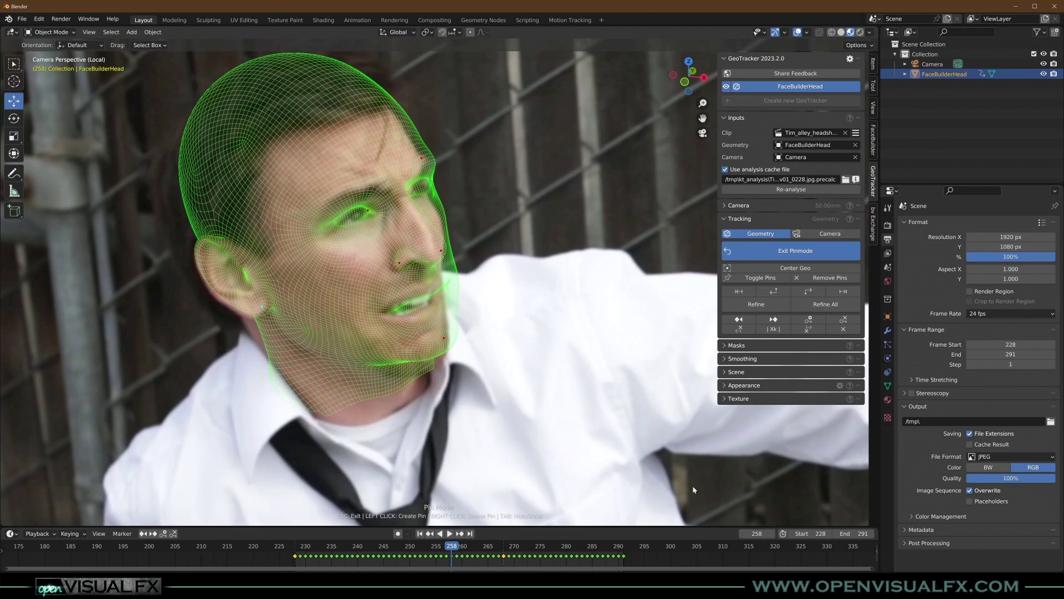
click(756, 304)
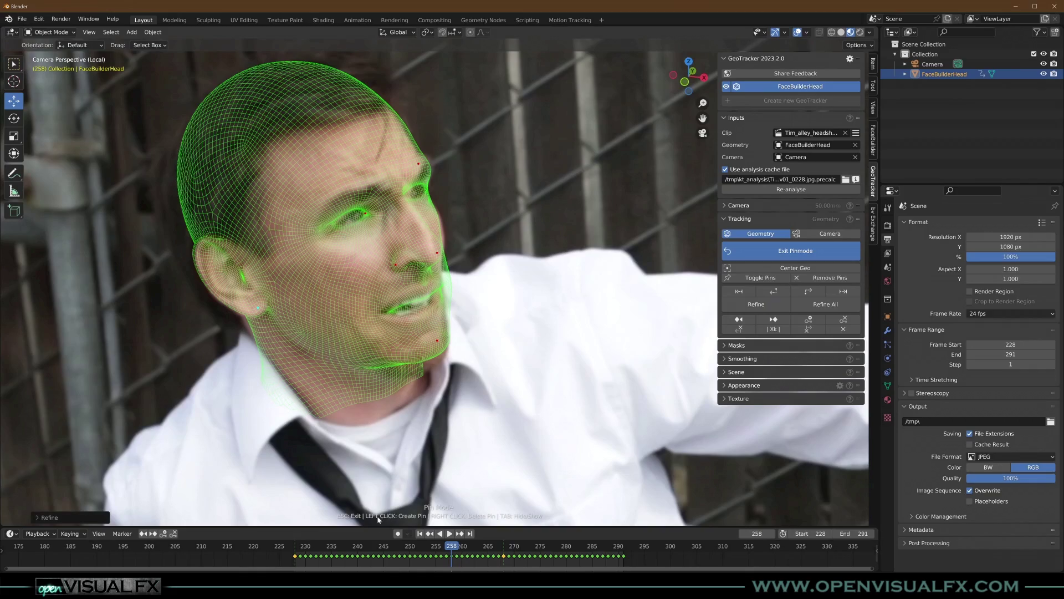
Play back and scrub the refined track to check the head's fit, stopping at frame 273
key(space)
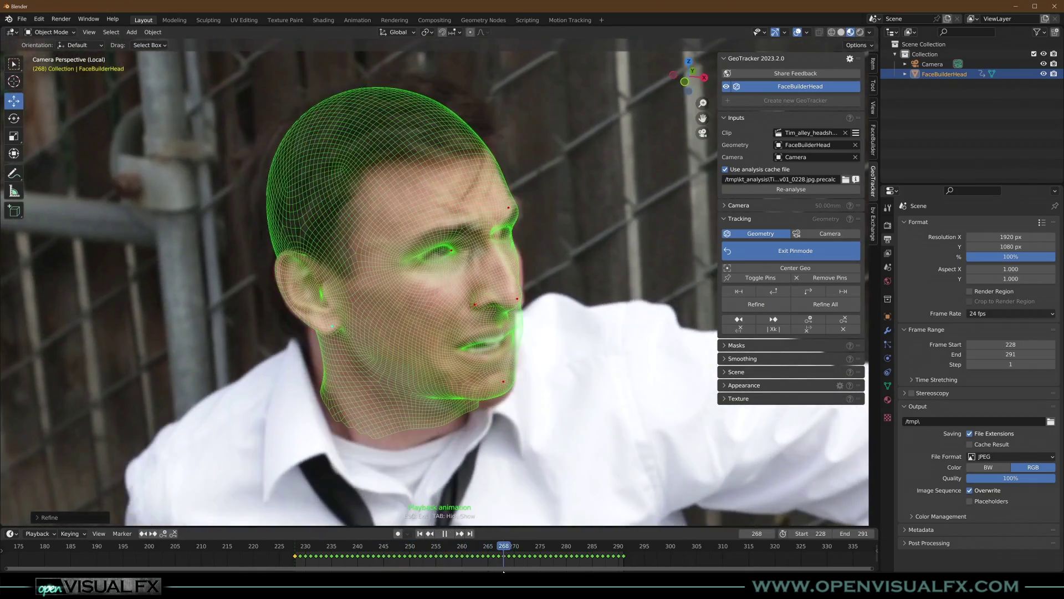
drag(503, 571, 414, 571)
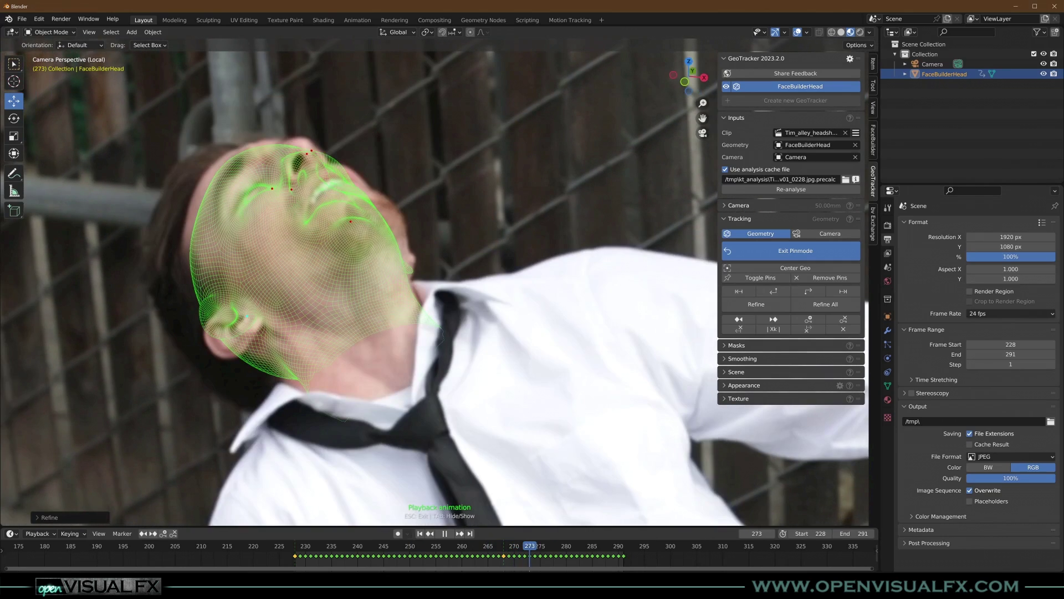
key(Escape)
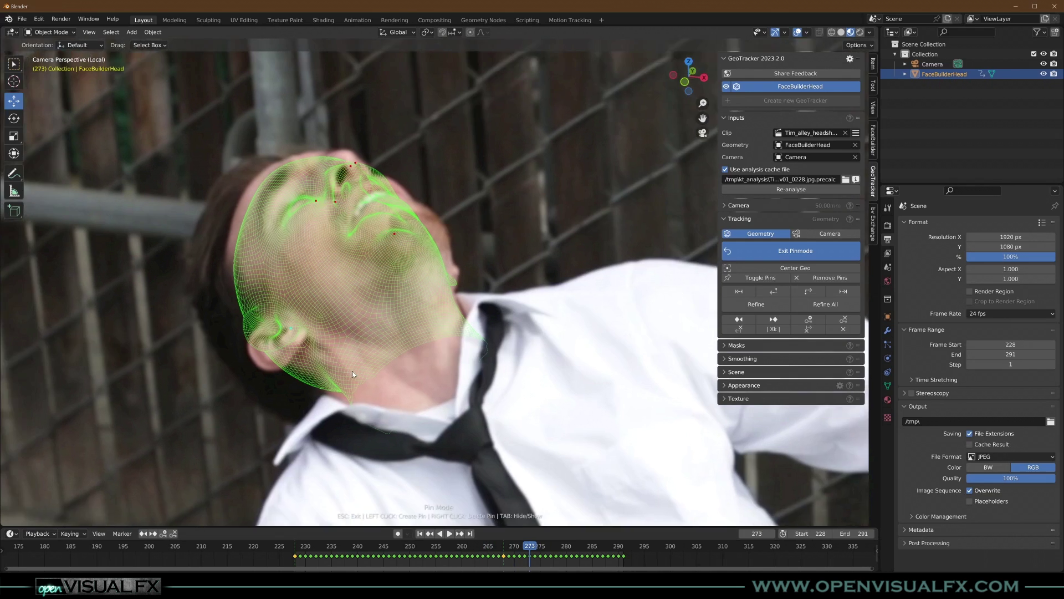
Reposition the chin, nose tip and inner eye corner pins at frame 273 to match the tilted face
scroll(351, 370, up, 2)
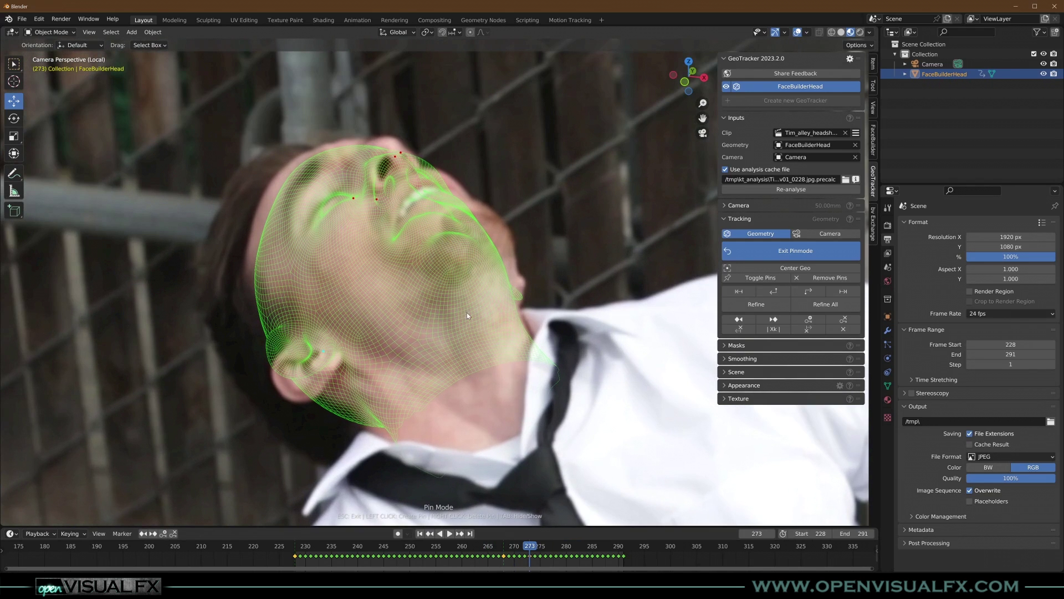
drag(439, 258, 464, 244)
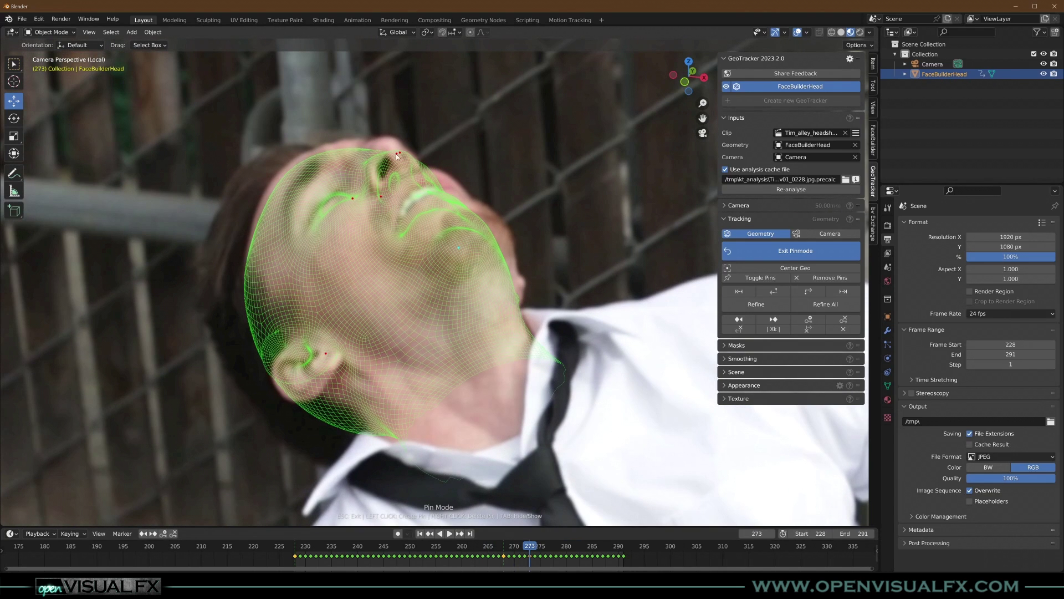
scroll(397, 153, up, 3)
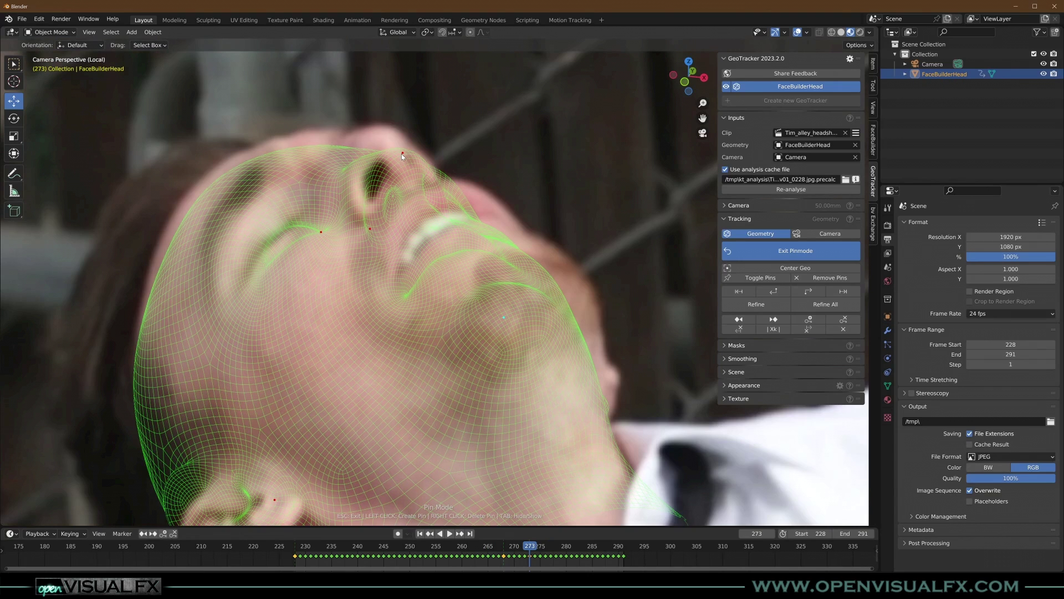
drag(401, 154, 384, 120)
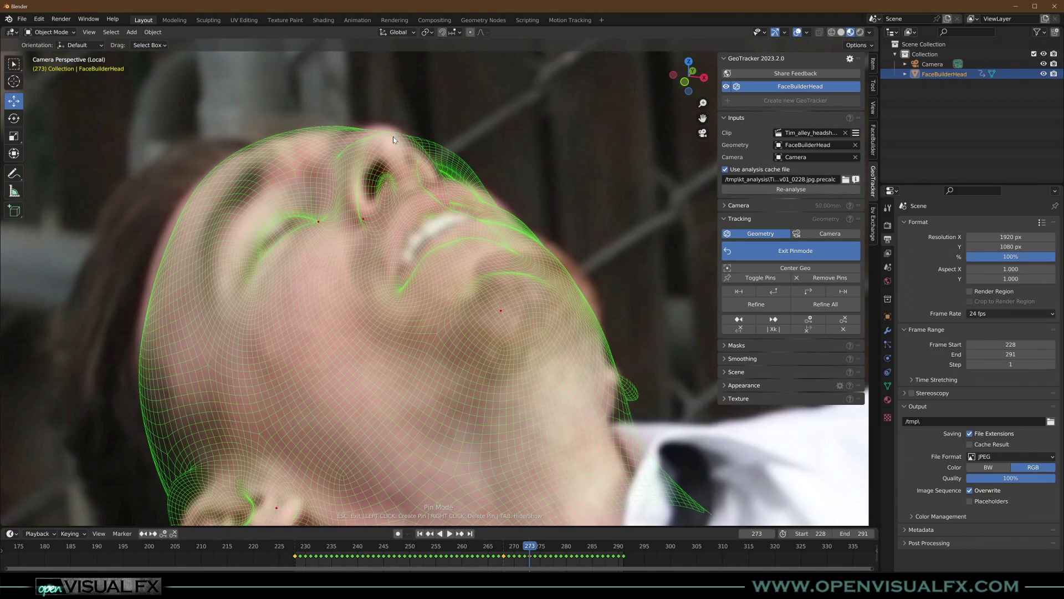
drag(388, 157, 375, 134)
drag(314, 214, 316, 215)
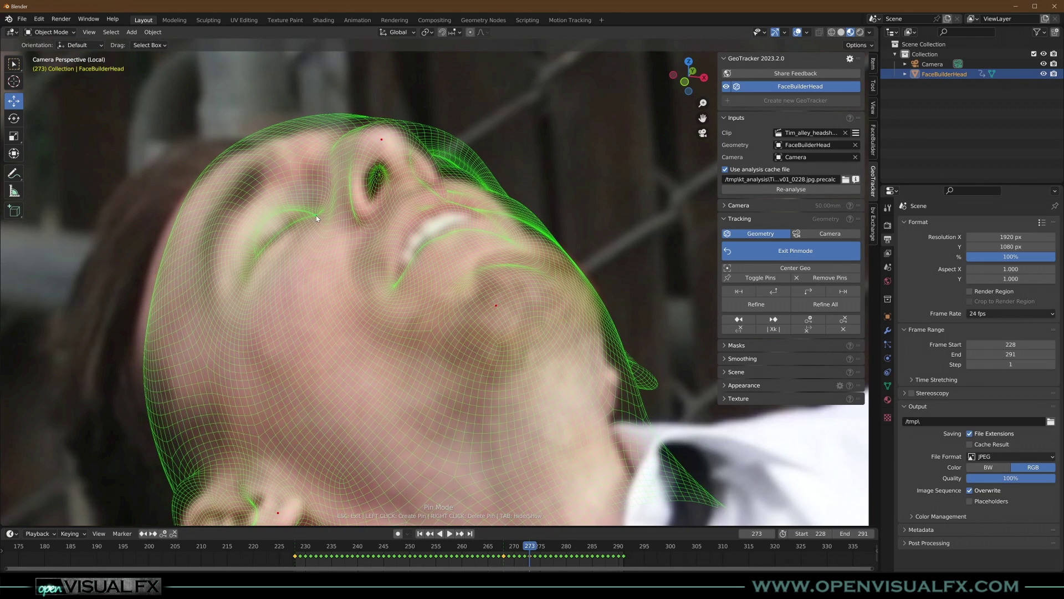
Pin the outer rim of the ear at frame 273 and align it with the actor's ear
scroll(321, 421, down, 2)
shift+middle_drag(325, 455, 327, 376)
scroll(277, 434, up, 1)
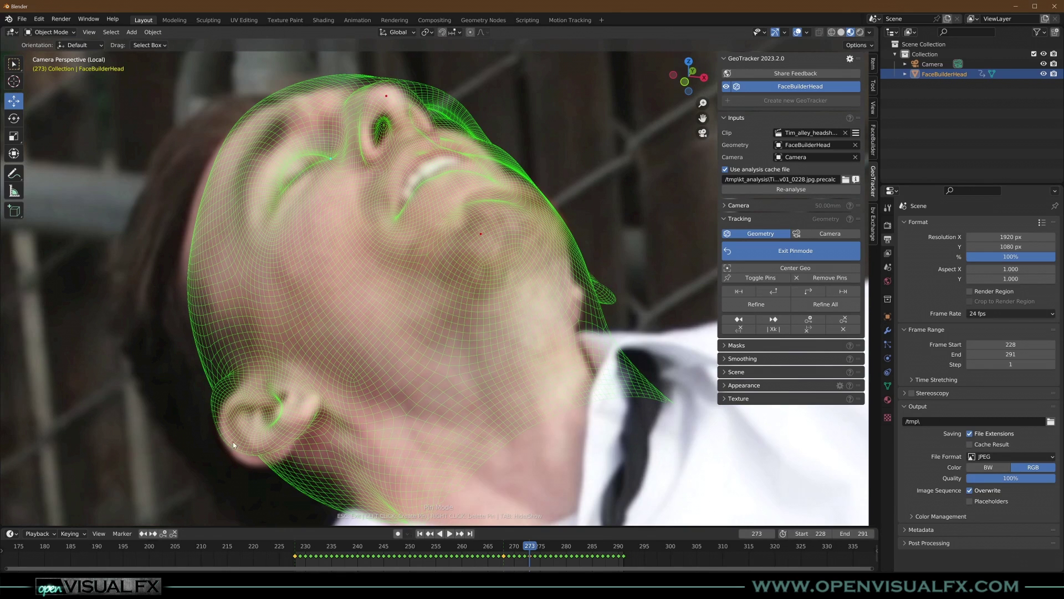
drag(233, 441, 238, 447)
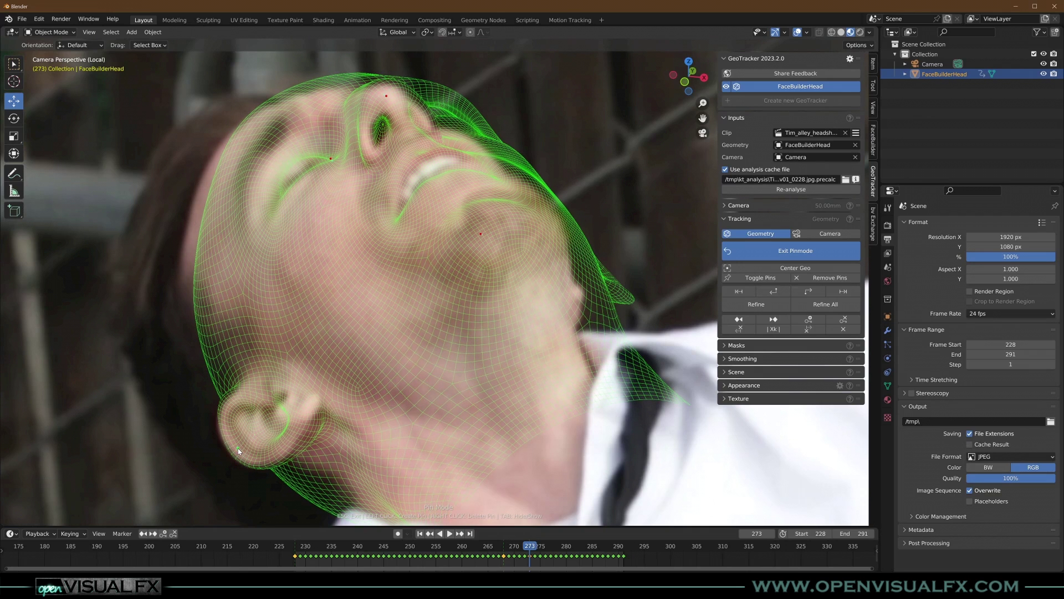
Delete the chin pin at frame 273 and align the nose using a new far nostril pin and the nose tip pin
right_click(482, 234)
drag(454, 121, 434, 133)
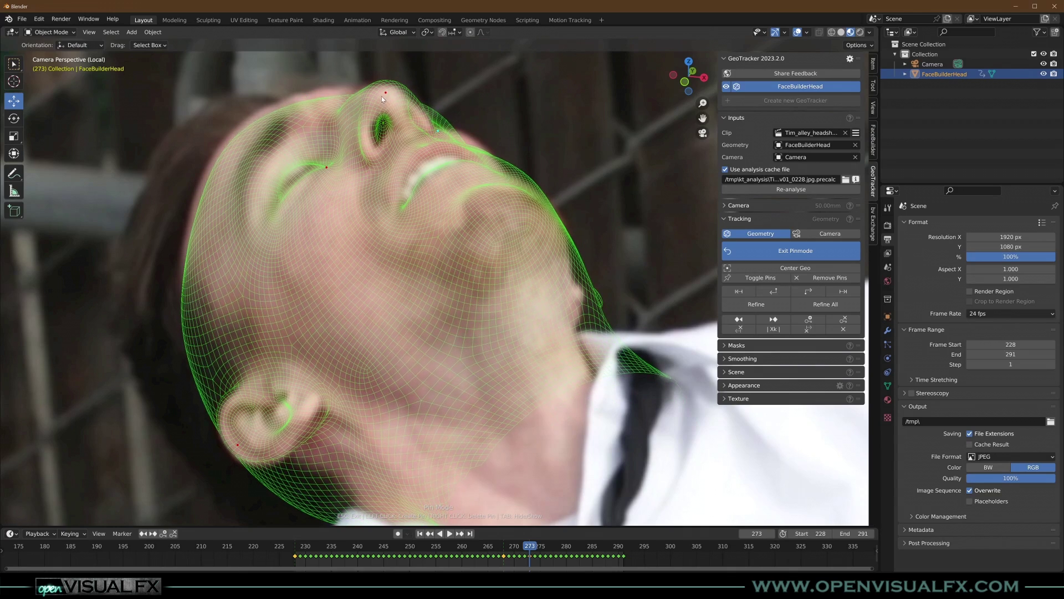
scroll(381, 95, up, 2)
drag(390, 92, 387, 94)
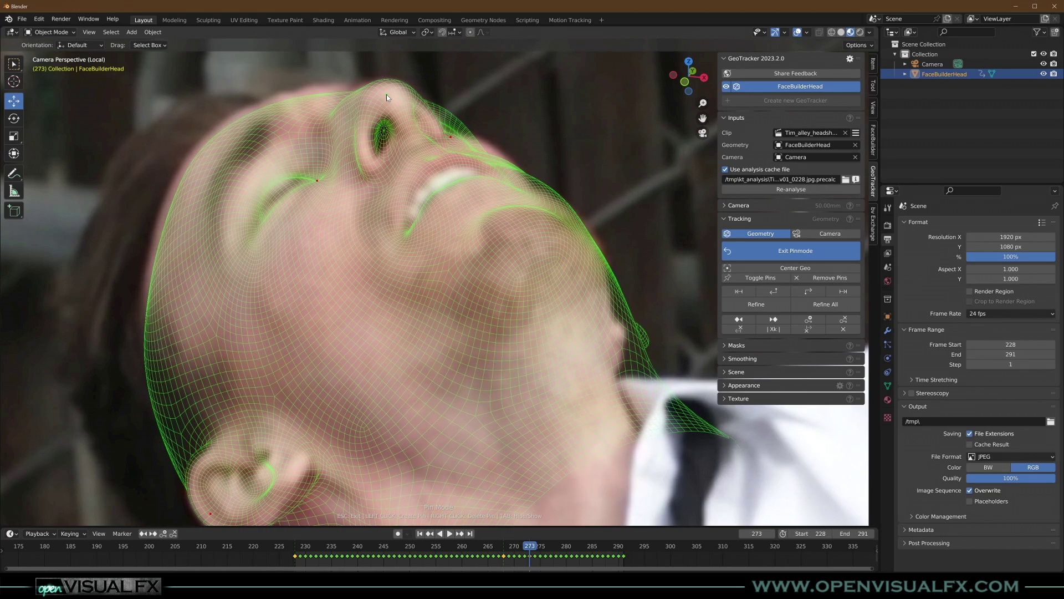
drag(453, 138, 428, 127)
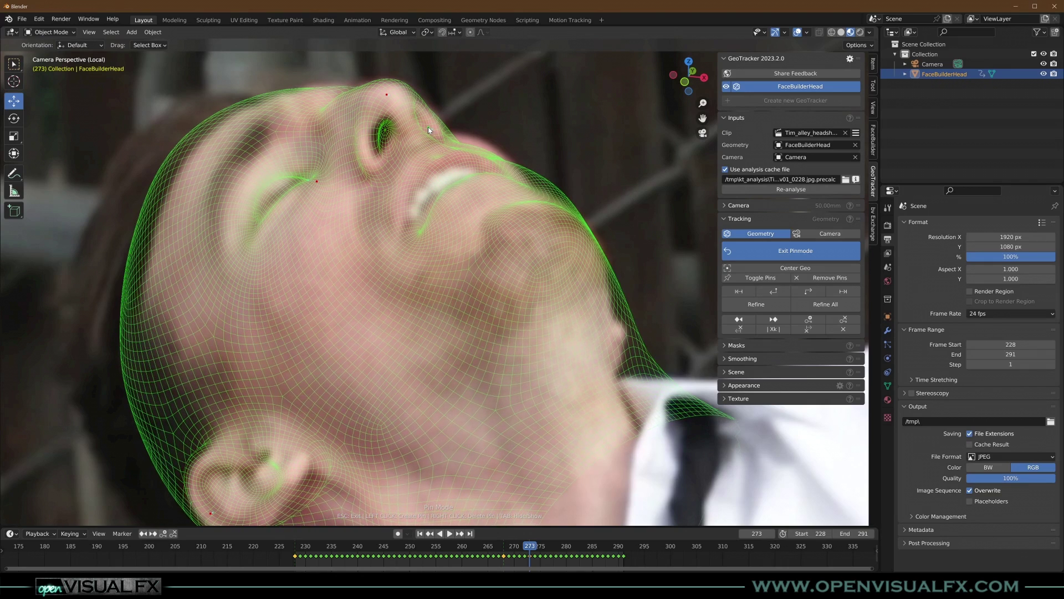
Fine-tune the inner eye corner and ear pins at frame 273
click(308, 179)
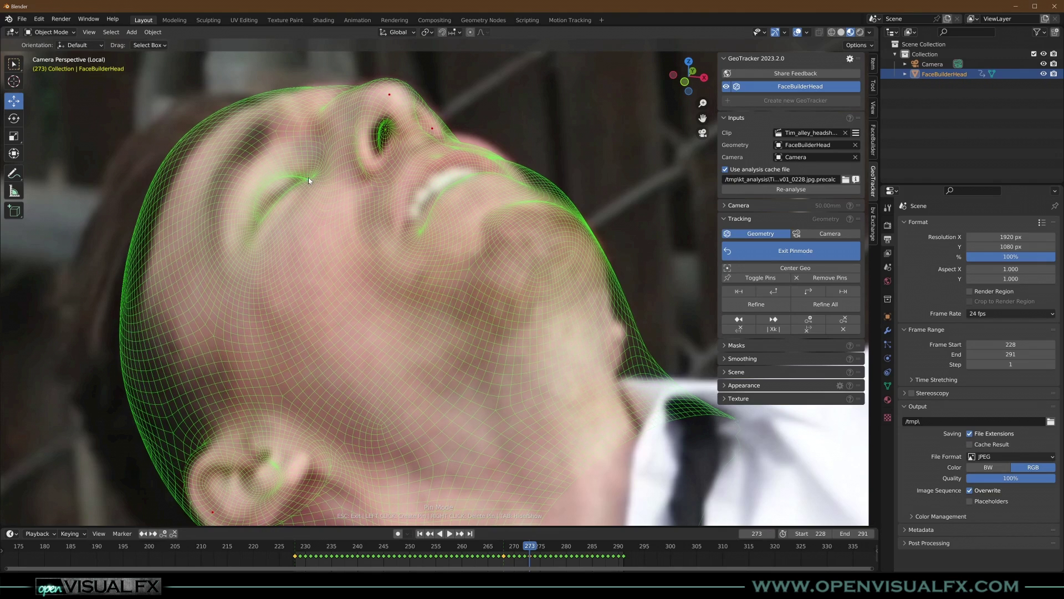
scroll(313, 236, down, 1)
shift+middle_drag(267, 414, 272, 375)
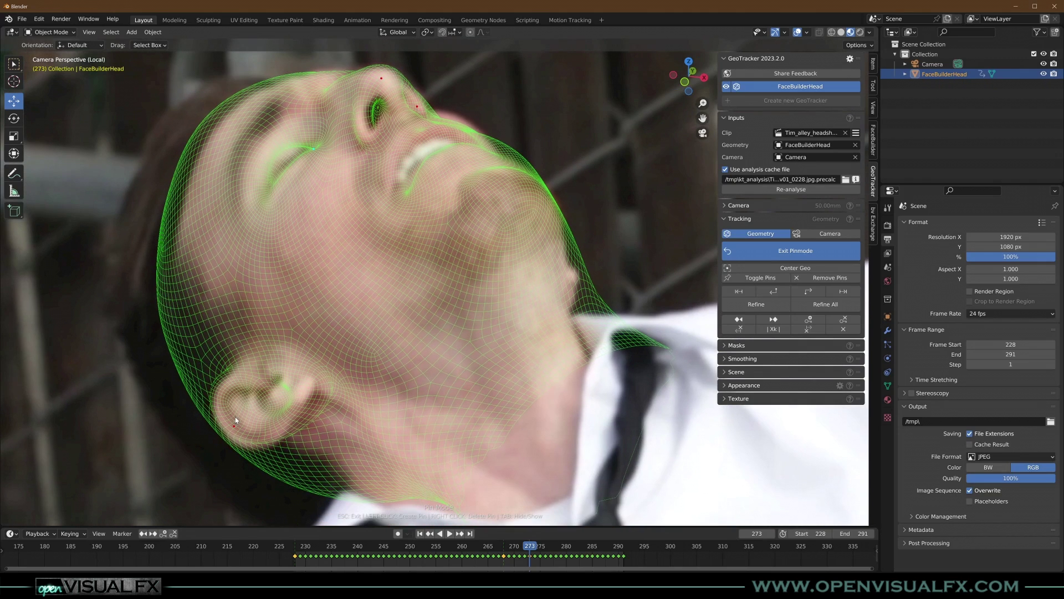
drag(234, 426, 235, 427)
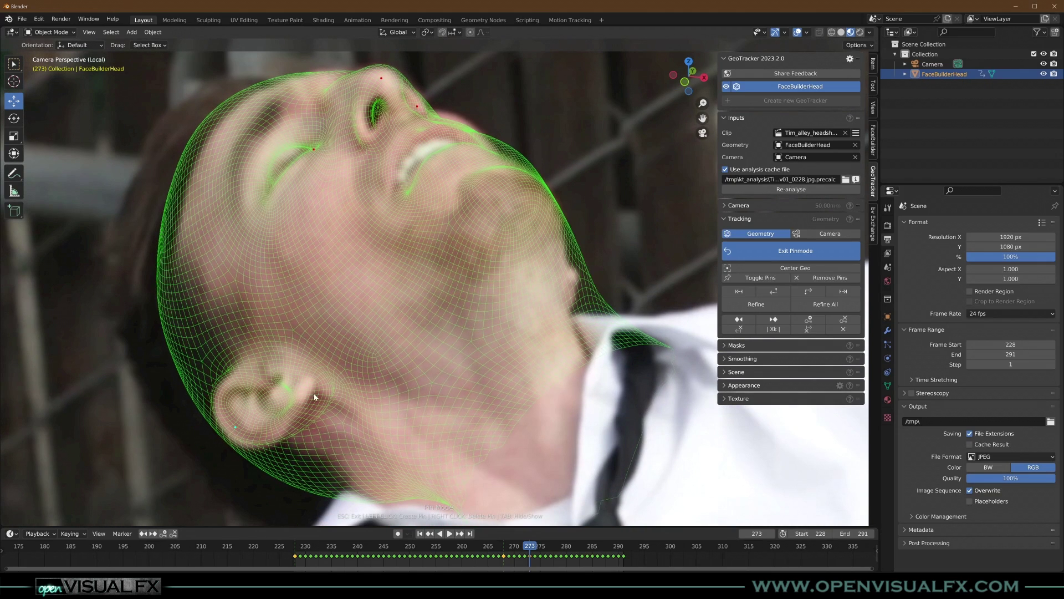
drag(314, 394, 303, 399)
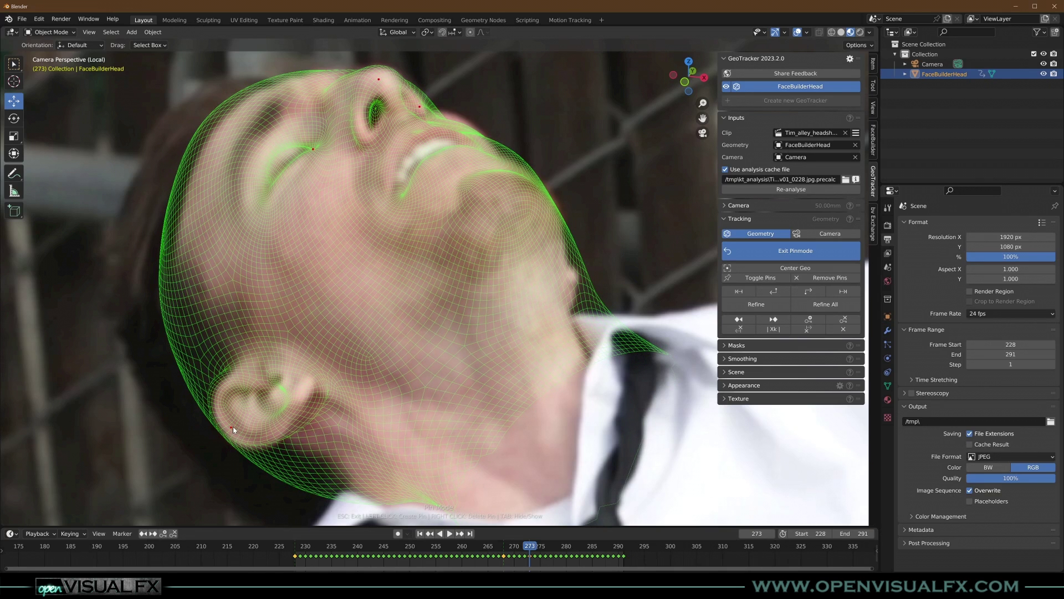
drag(233, 427, 238, 428)
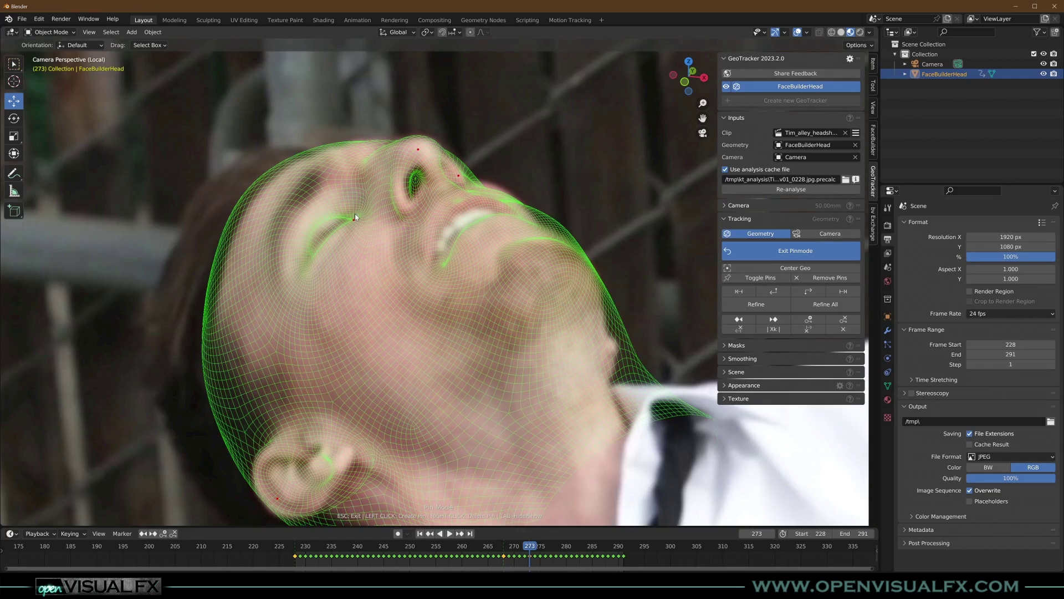
Fine-tune the nose tip and far nostril pins at frame 273 and add a pin beside the near nostril
scroll(355, 214, up, 2)
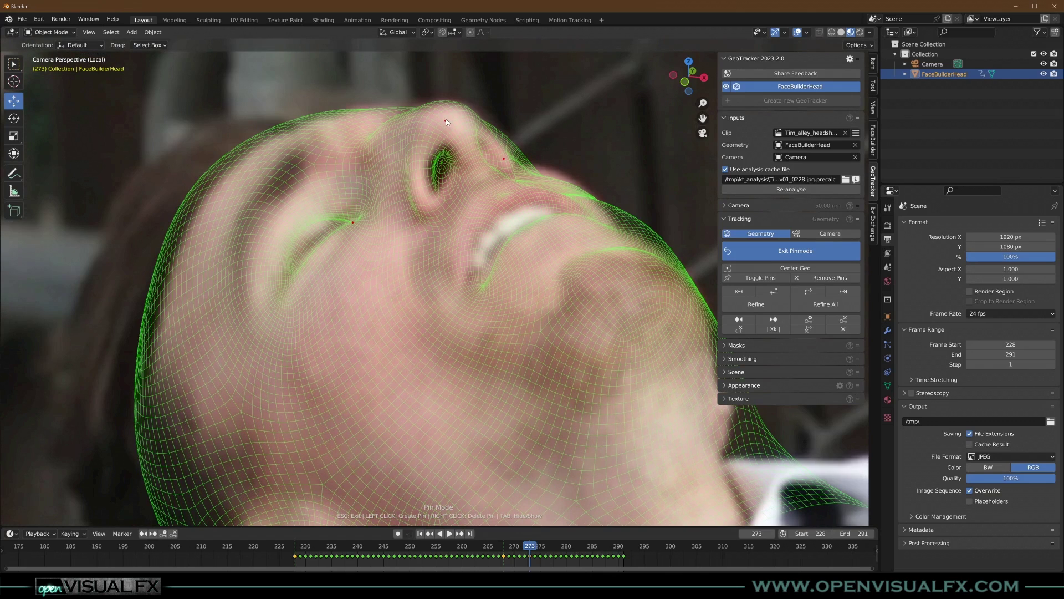
click(446, 119)
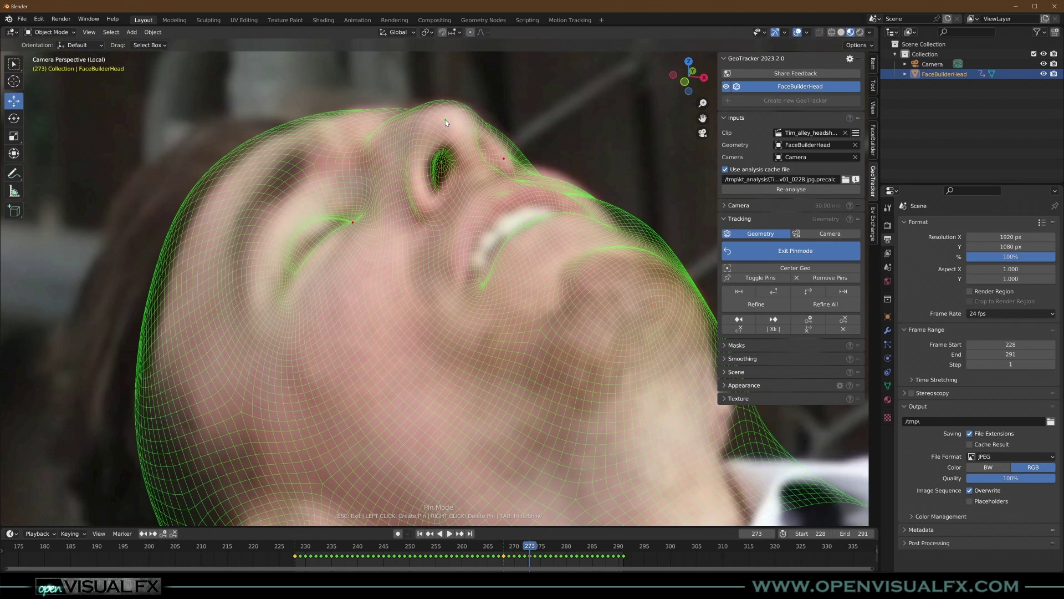
right_click(508, 158)
drag(508, 157, 504, 159)
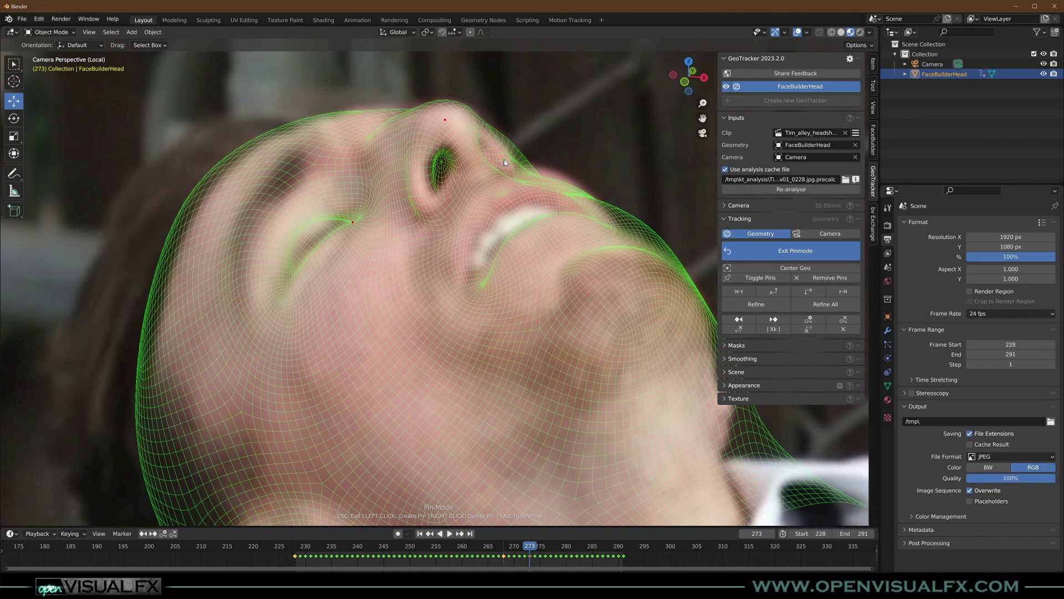
scroll(427, 217, down, 5)
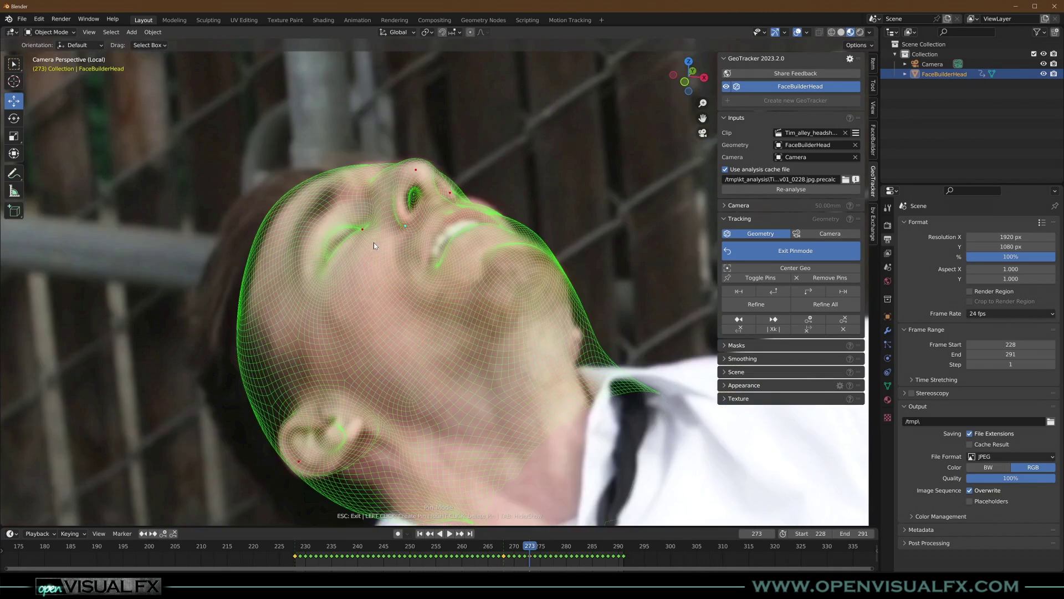
scroll(399, 272, up, 3)
scroll(423, 308, down, 2)
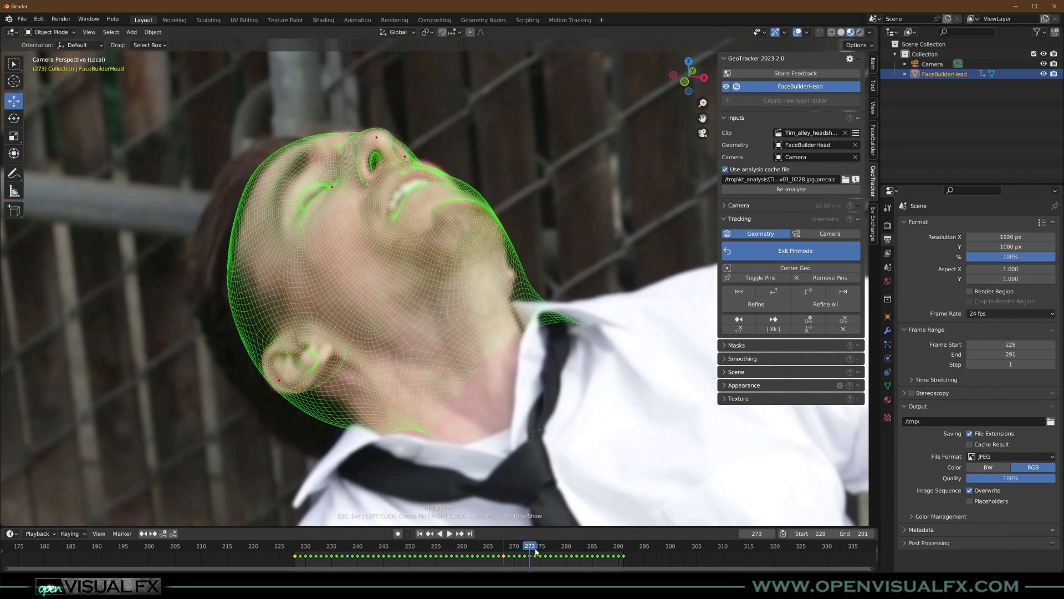
scroll(487, 404, down, 4)
scroll(487, 380, up, 2)
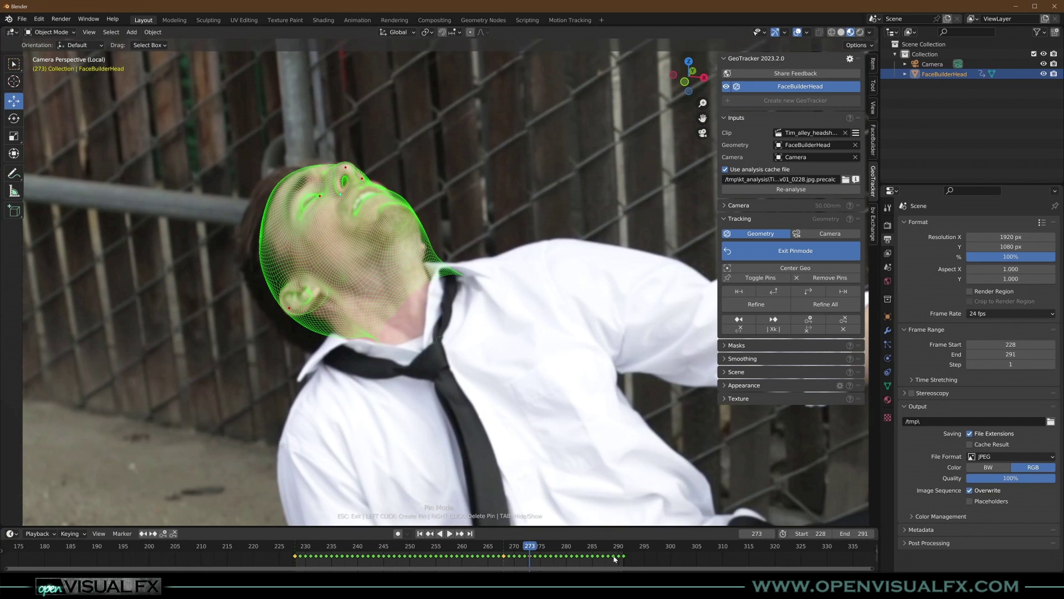
Refine the track from frame 273 and play it through to frame 291
click(756, 304)
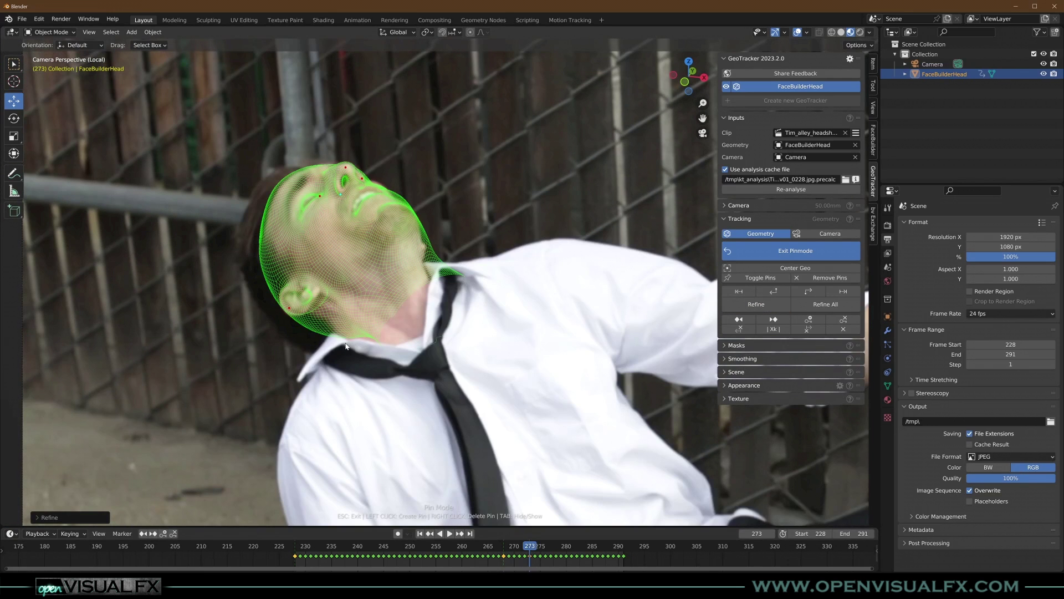
scroll(449, 316, down, 1)
scroll(449, 316, up, 2)
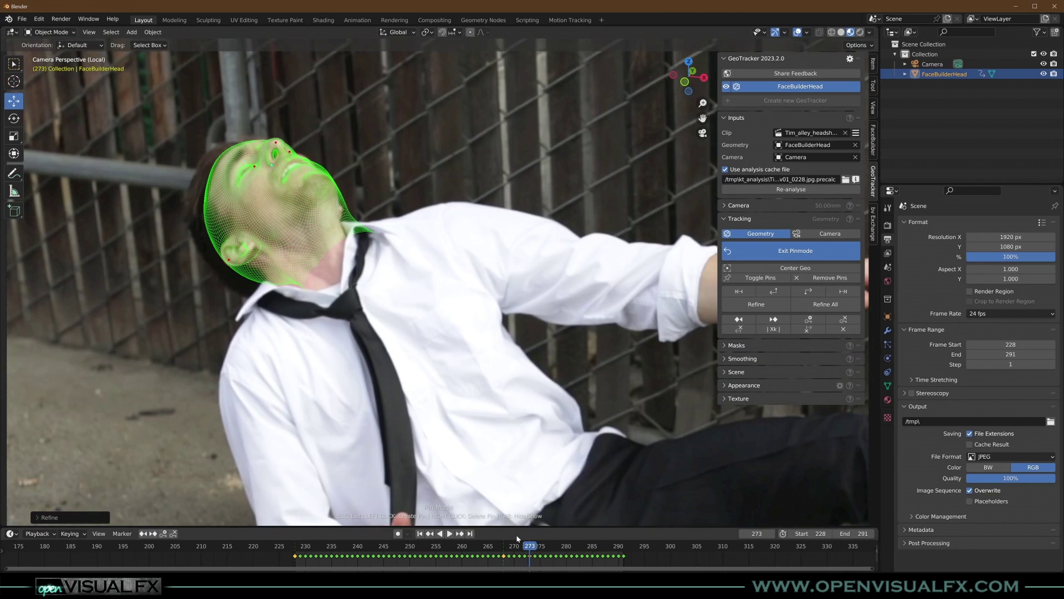
key(space)
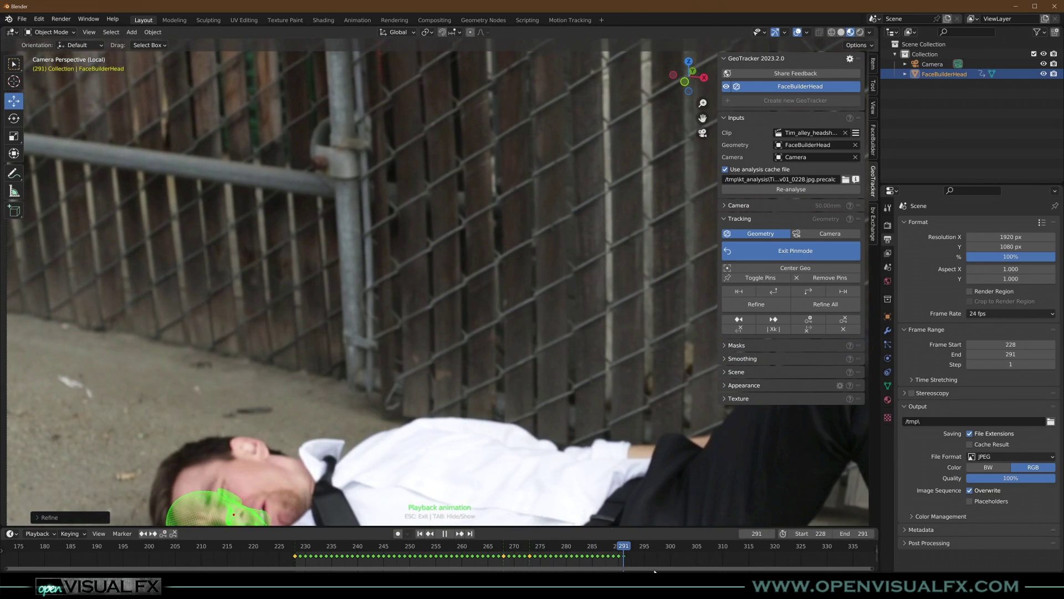
key(space)
Remove all pins from the misaligned head at frame 291
shift+middle_drag(336, 374, 485, 166)
scroll(338, 349, up, 4)
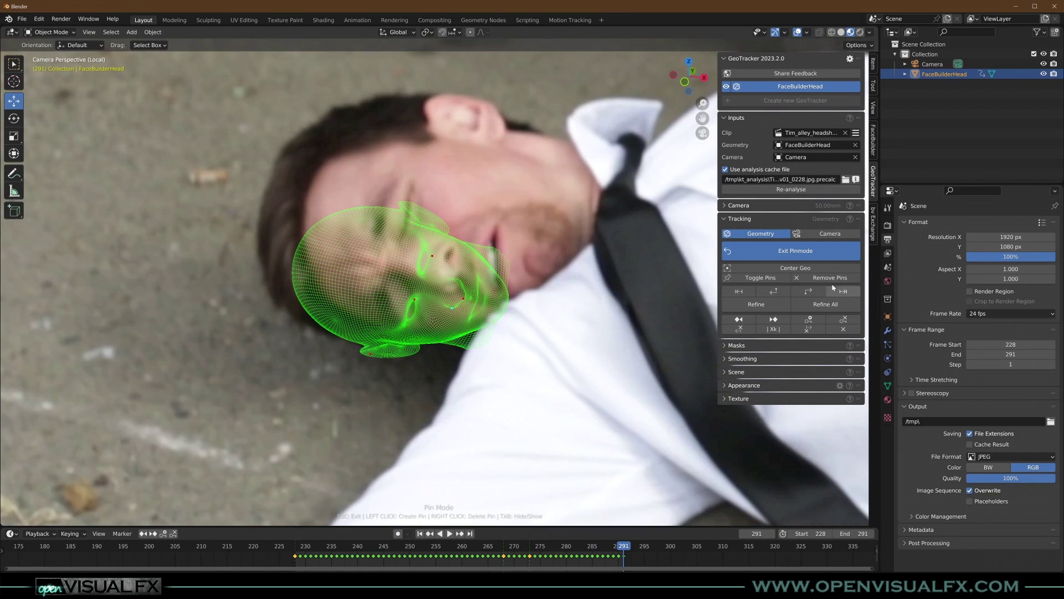
click(829, 278)
Move, rotate and scale the head onto the actor's face at frame 291 with pins on the nose tip and the visible ear
shift+middle_drag(446, 285, 433, 305)
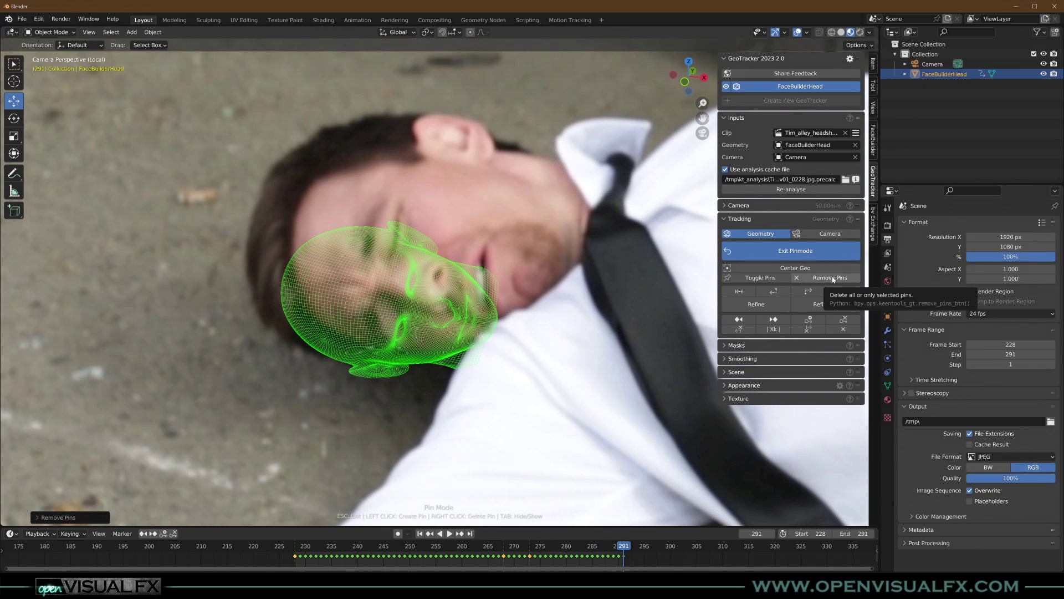
scroll(437, 310, up, 2)
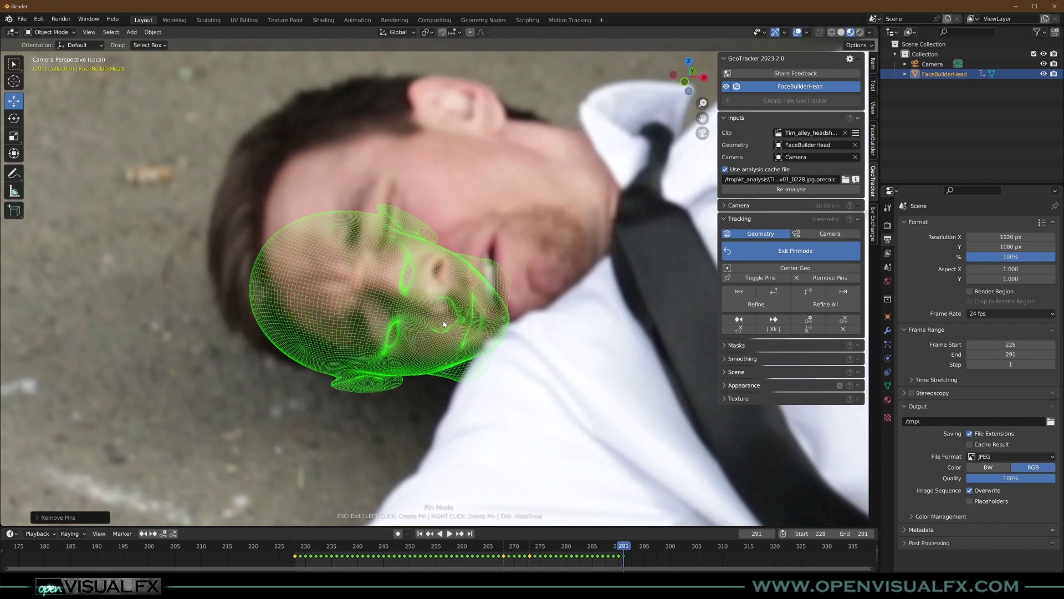
drag(453, 321, 428, 292)
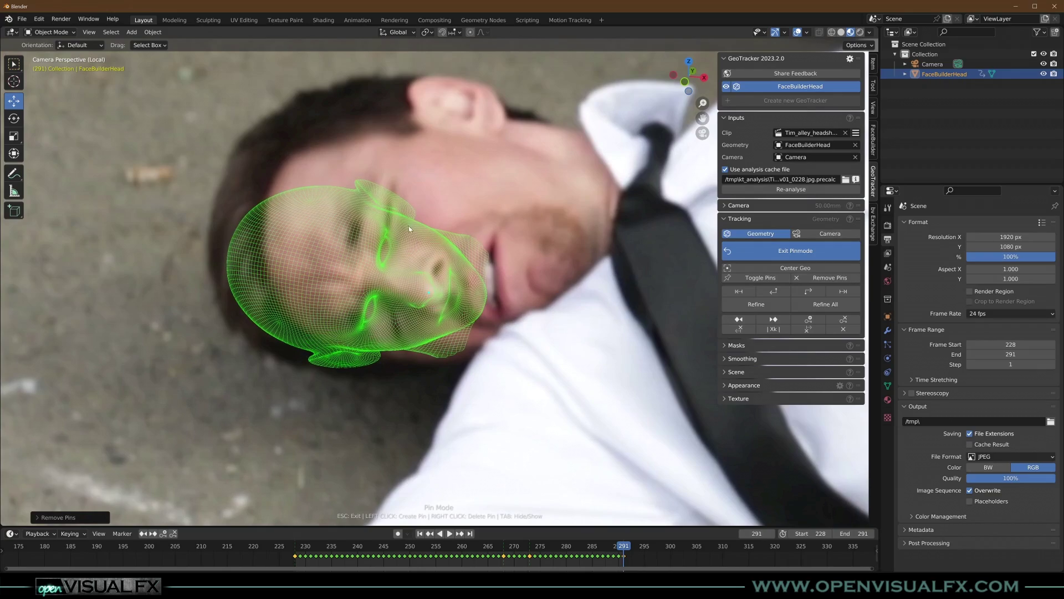
scroll(438, 172, up, 4)
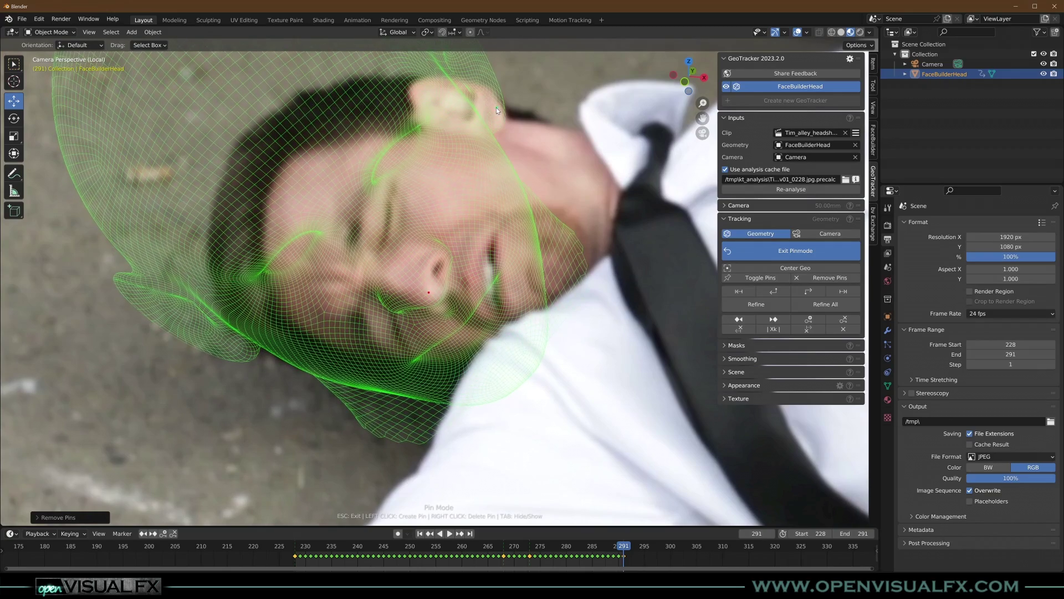
drag(313, 251, 394, 304)
shift+middle_drag(429, 248, 448, 280)
scroll(494, 169, up, 1)
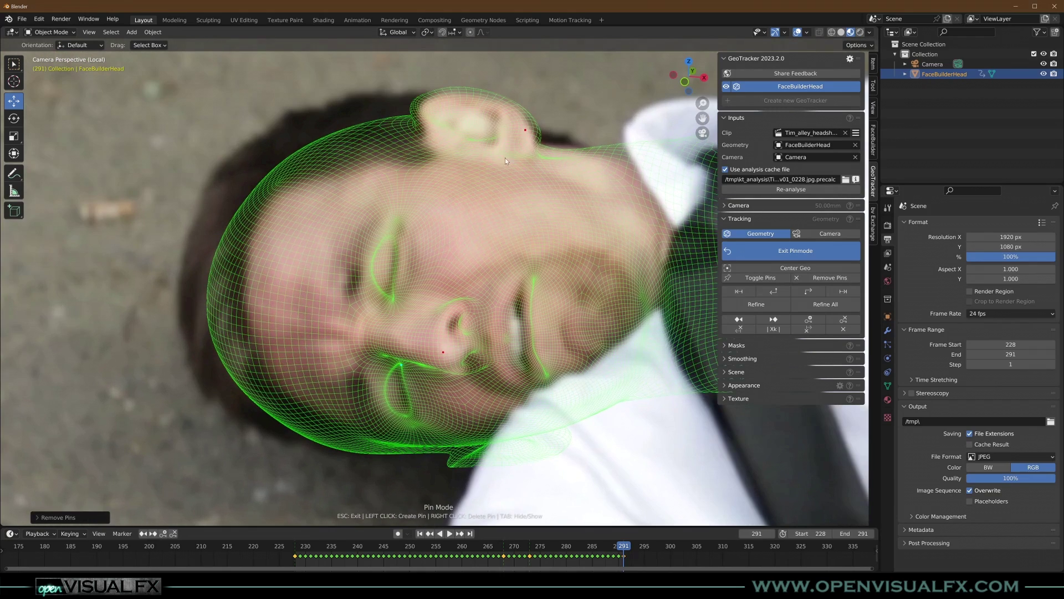
Adjust the visible ear and nose tip pins at frame 291 and pin the far ear at the shirt's edge
drag(520, 131, 528, 135)
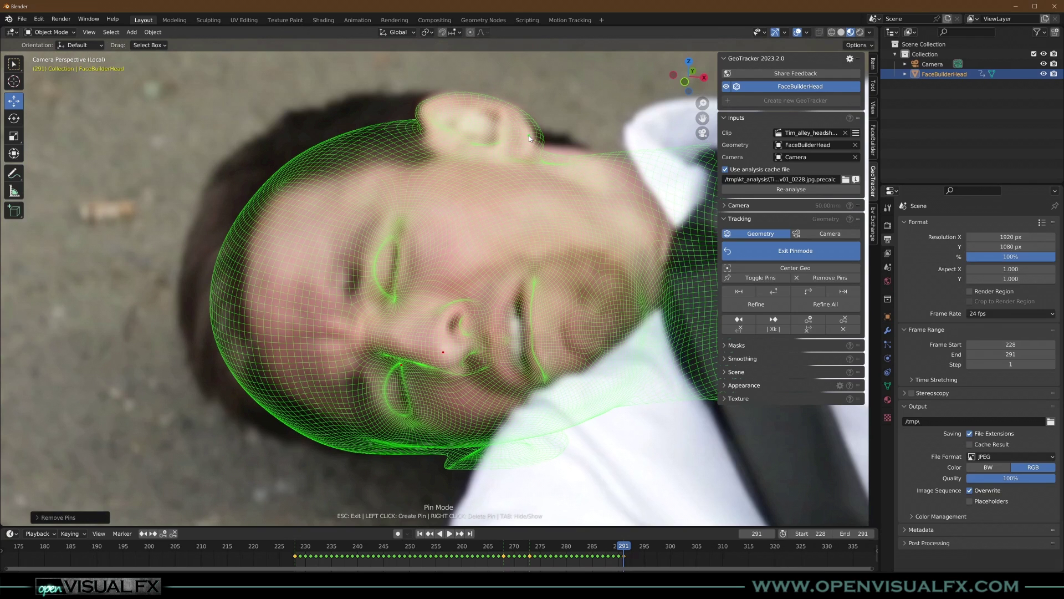
drag(443, 353, 429, 351)
click(403, 368)
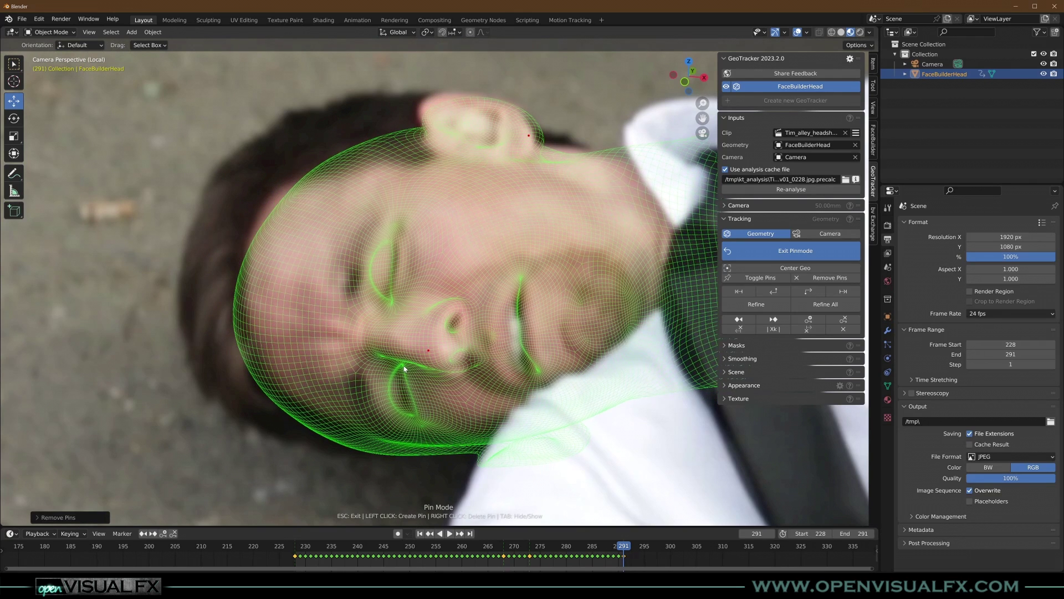
shift+middle_drag(487, 446, 466, 356)
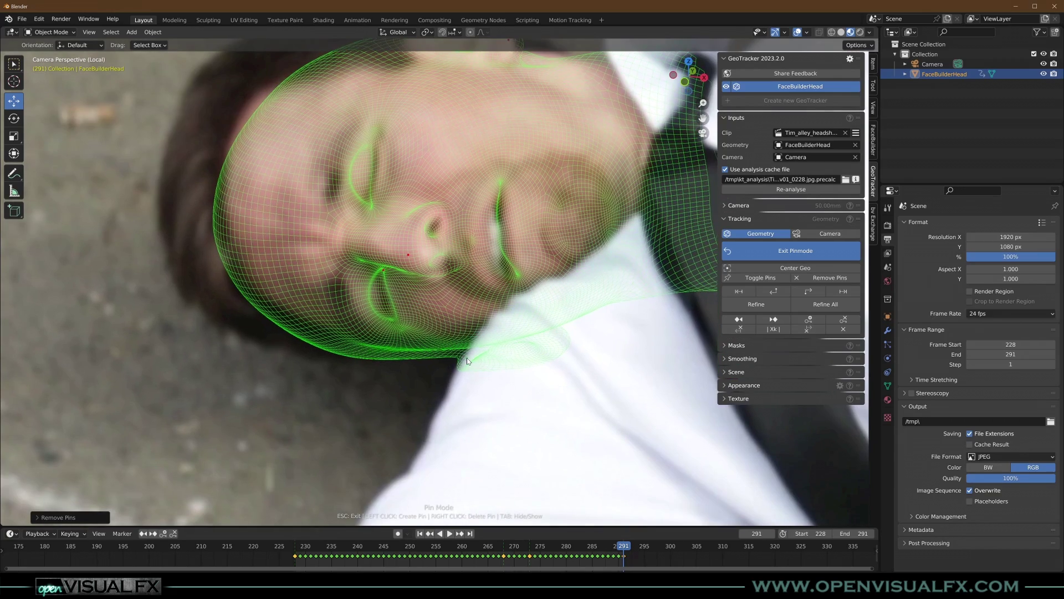
mouse_move(465, 355)
mouse_down()
mouse_move(456, 330)
mouse_move(462, 346)
mouse_up()
shift+middle_drag(408, 281, 405, 368)
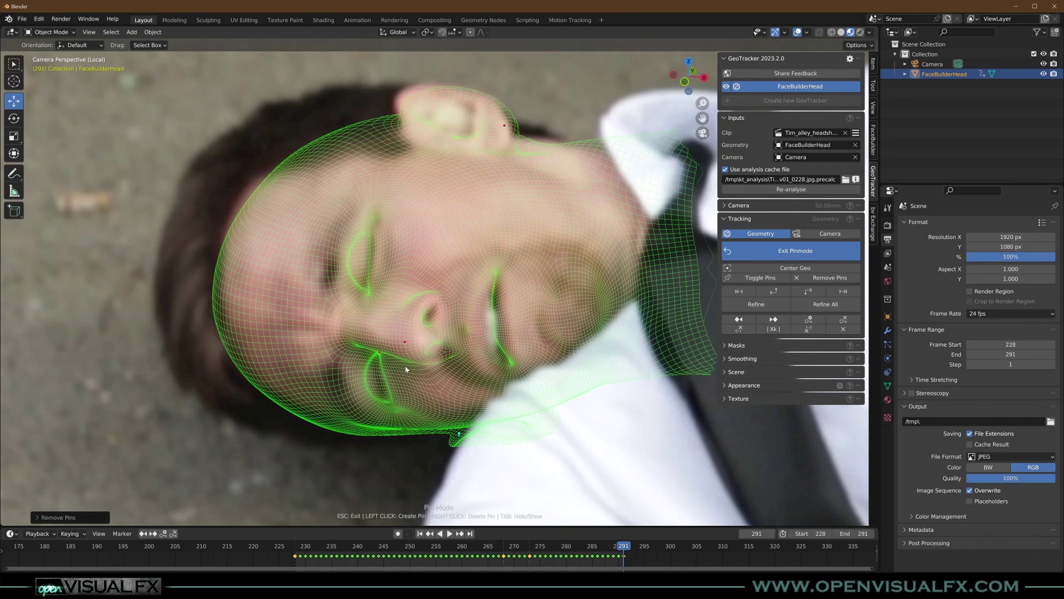
Fine-tune the visible ear and nose tip pins at frame 291 and add a pin on the chin
drag(504, 127, 497, 123)
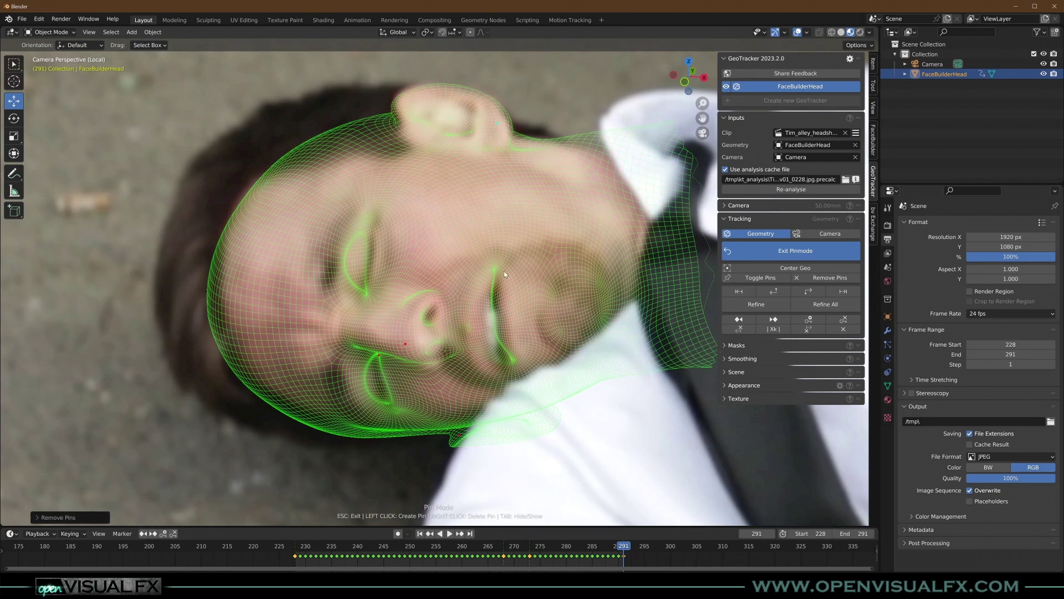
click(578, 324)
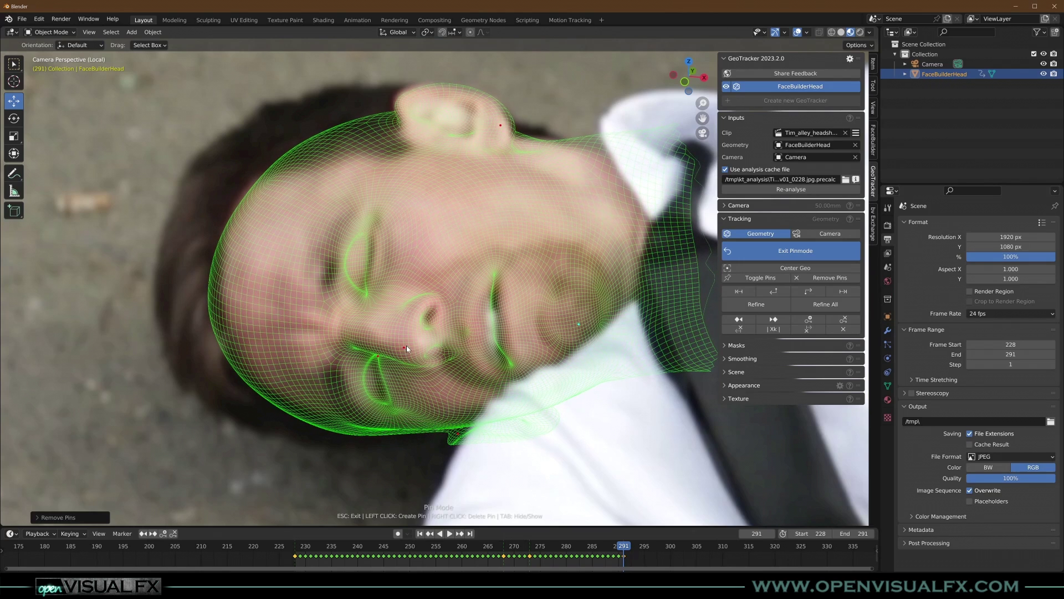
drag(407, 345, 377, 360)
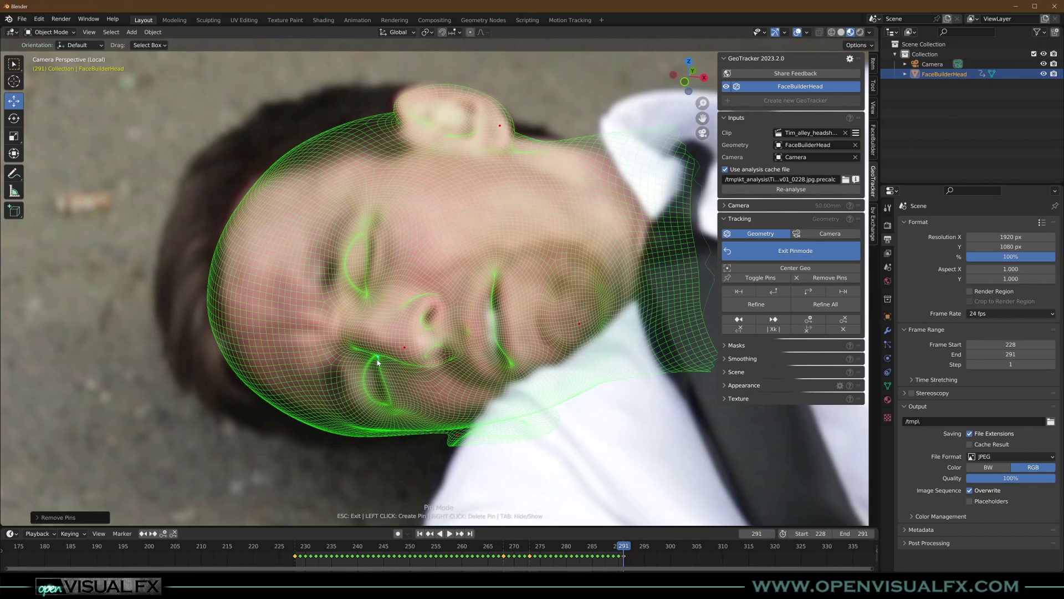
scroll(388, 365, down, 3)
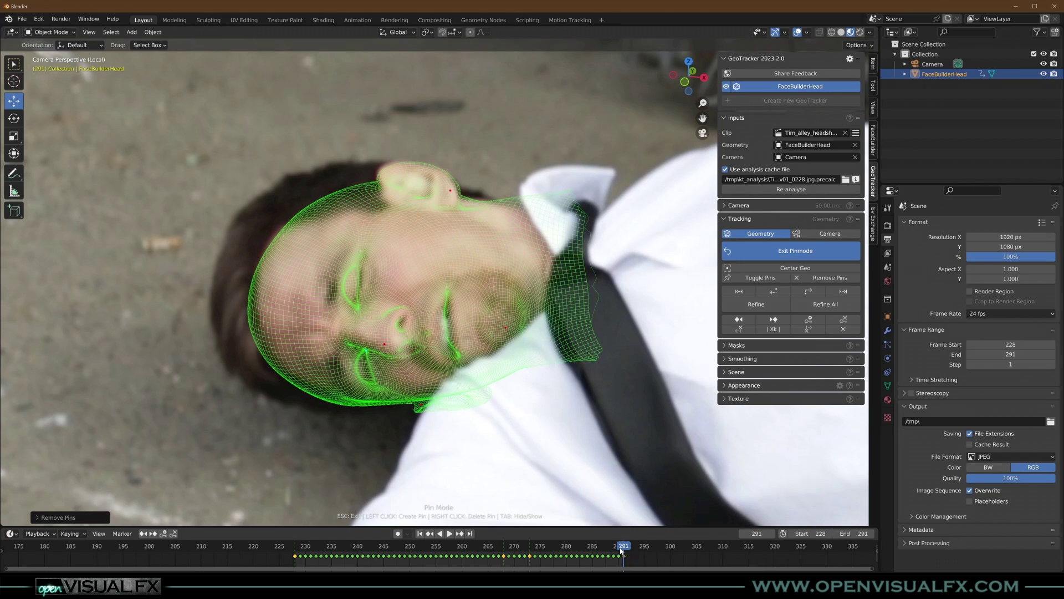
Refine the track from frame 291 and play back the frames leading up to it
click(756, 304)
scroll(471, 320, down, 2)
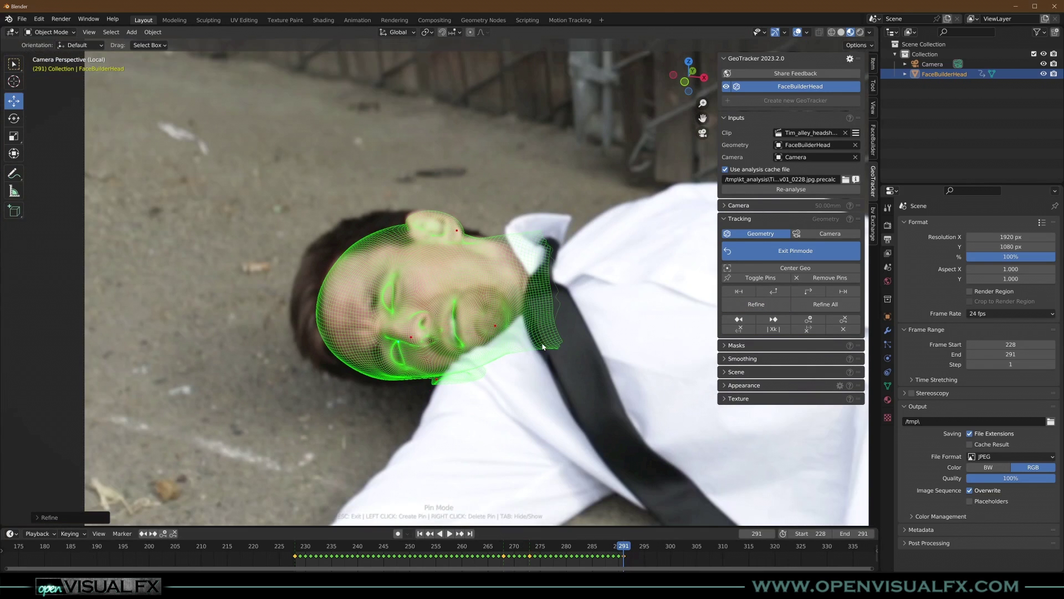
drag(618, 549, 555, 549)
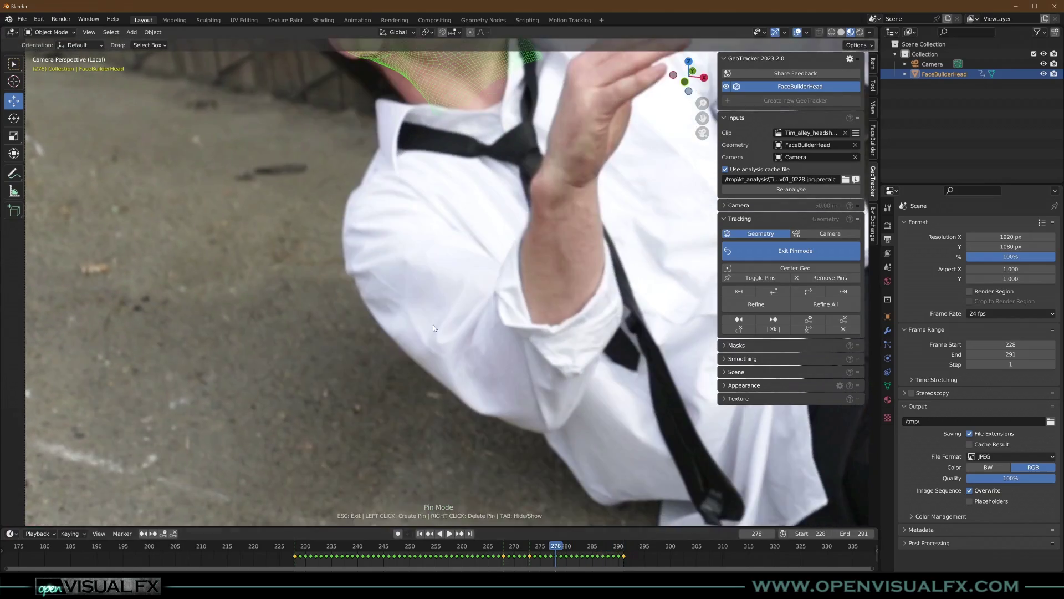
scroll(503, 303, down, 4)
shift+middle_drag(504, 303, 319, 359)
key(space)
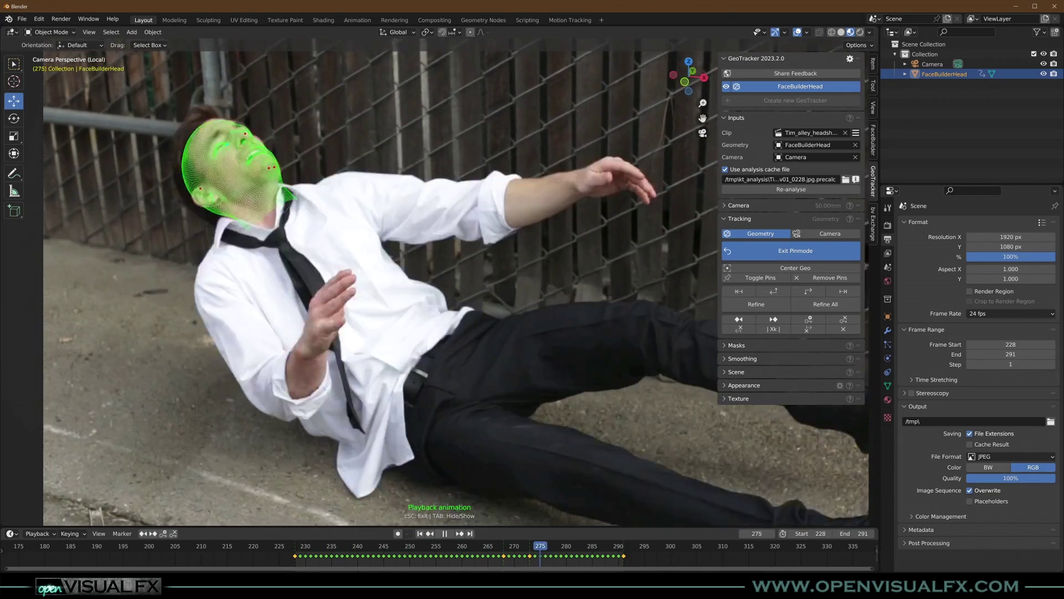
key(space)
Examine the head's fit up close through frame 284, where the hand crosses the face, and view the mask options
scroll(184, 344, up, 2)
scroll(302, 267, up, 4)
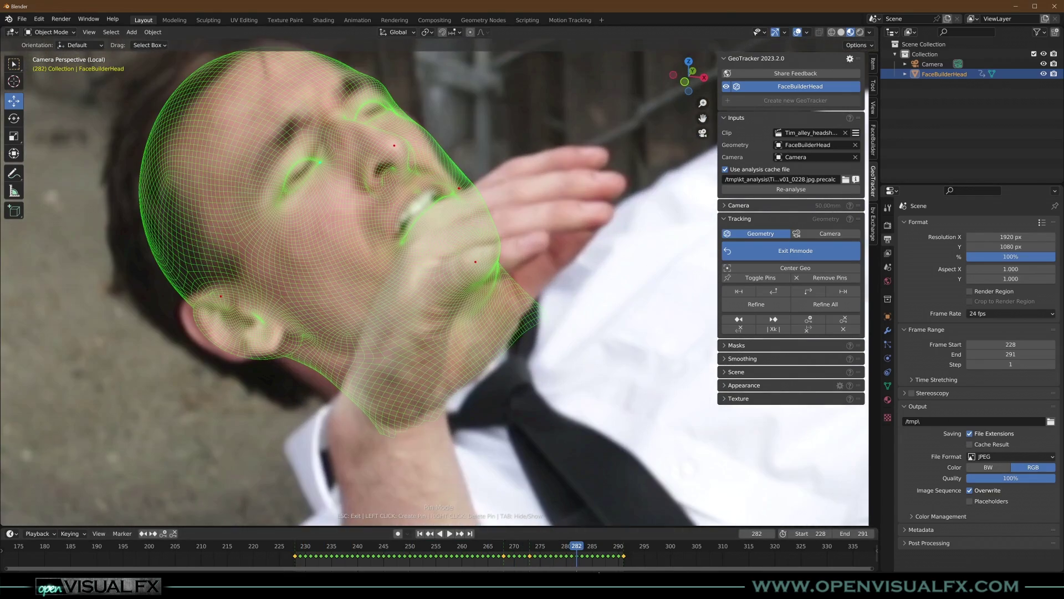
key(space)
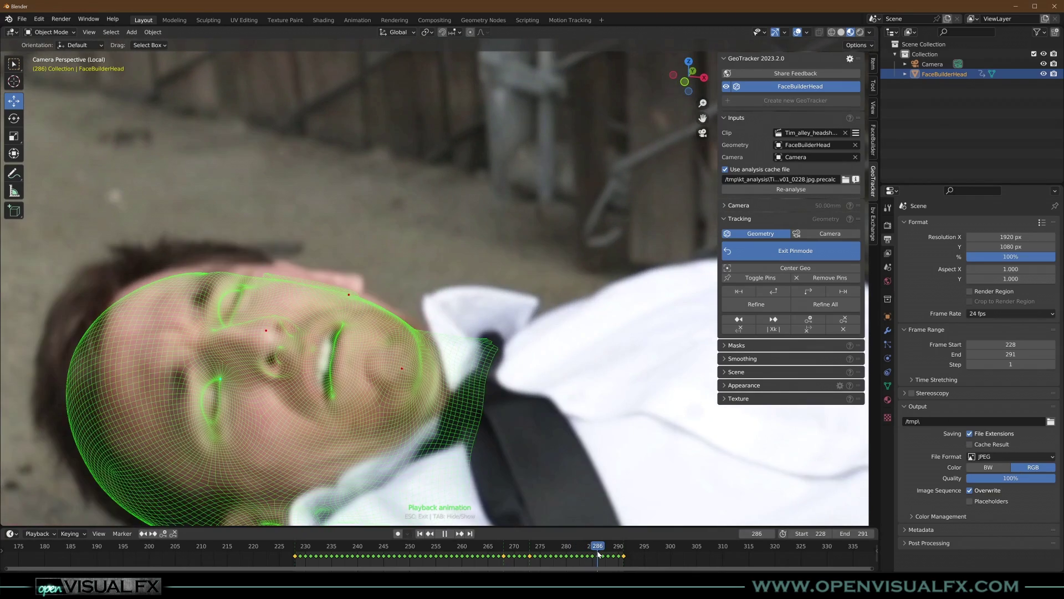
drag(598, 552, 587, 551)
key(space)
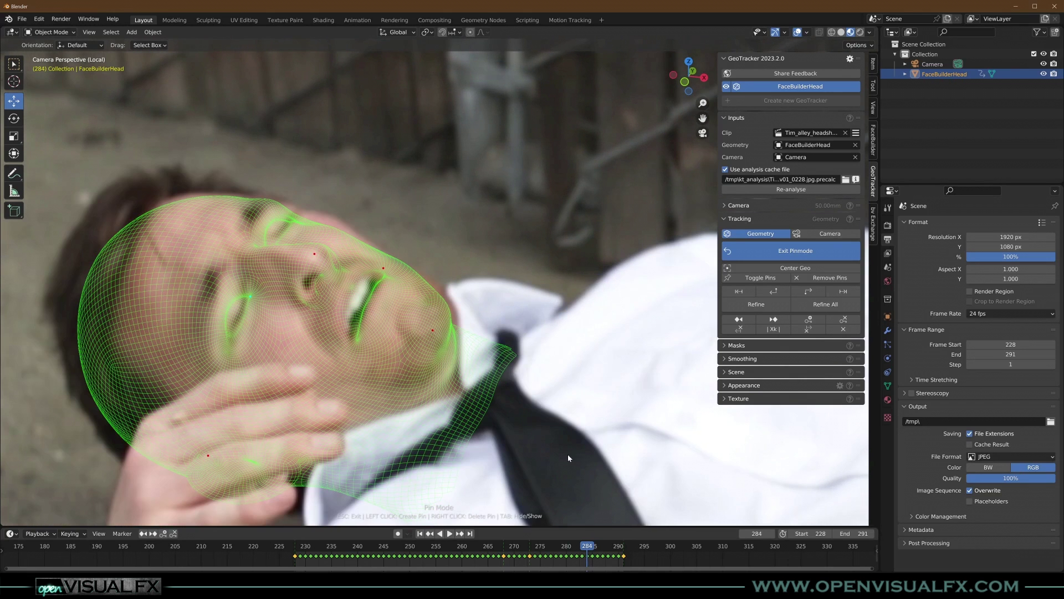
shift+middle_drag(392, 330, 453, 255)
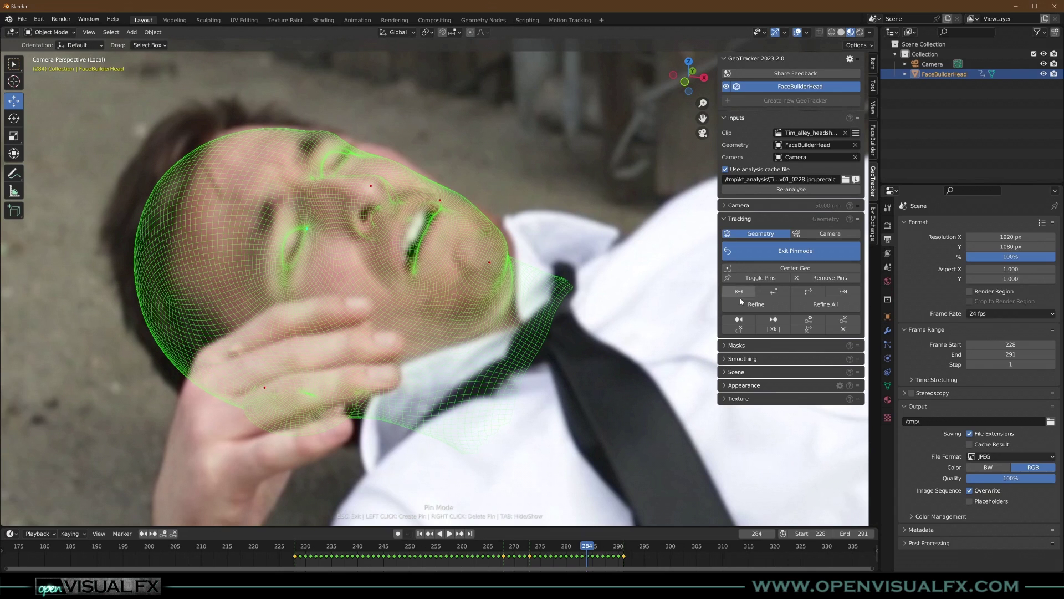
click(747, 346)
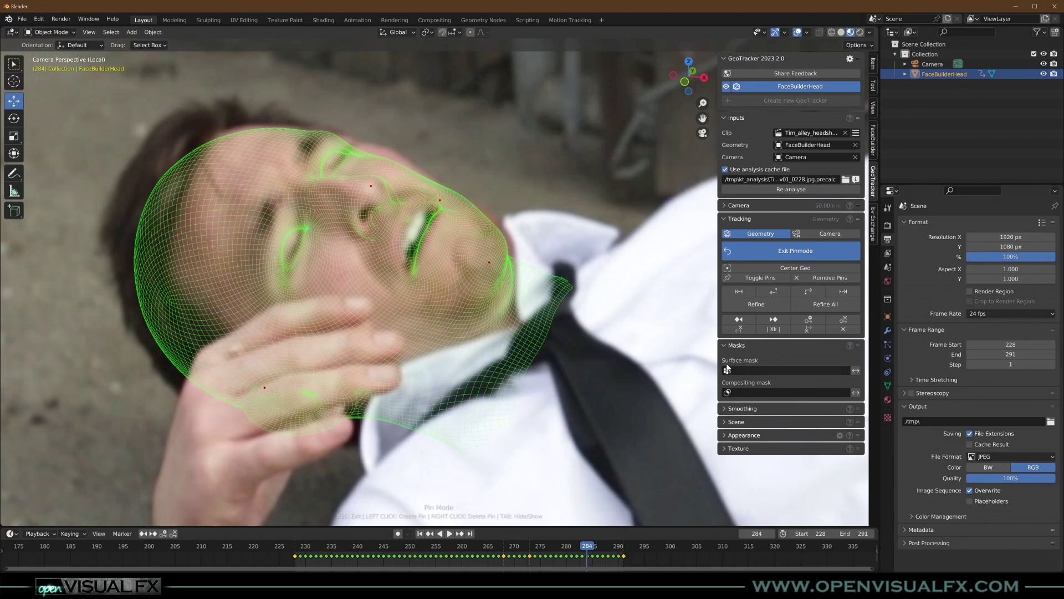
click(730, 344)
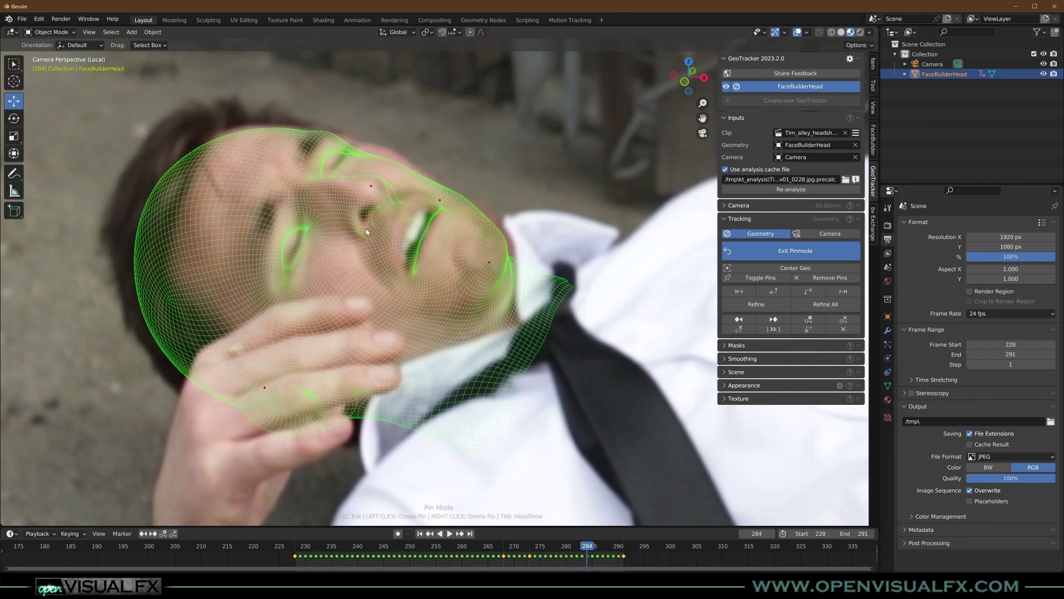
Remove the upper lip pin at frame 284, reposition the nose tip and chin pins, and pin the near eye's inner corner
scroll(366, 228, up, 4)
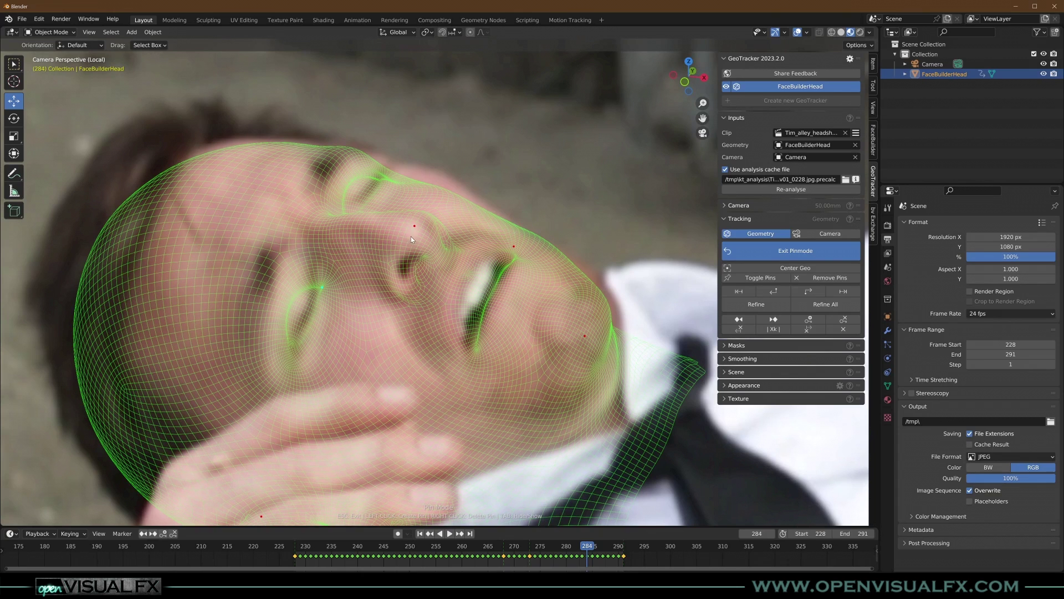
right_click(415, 225)
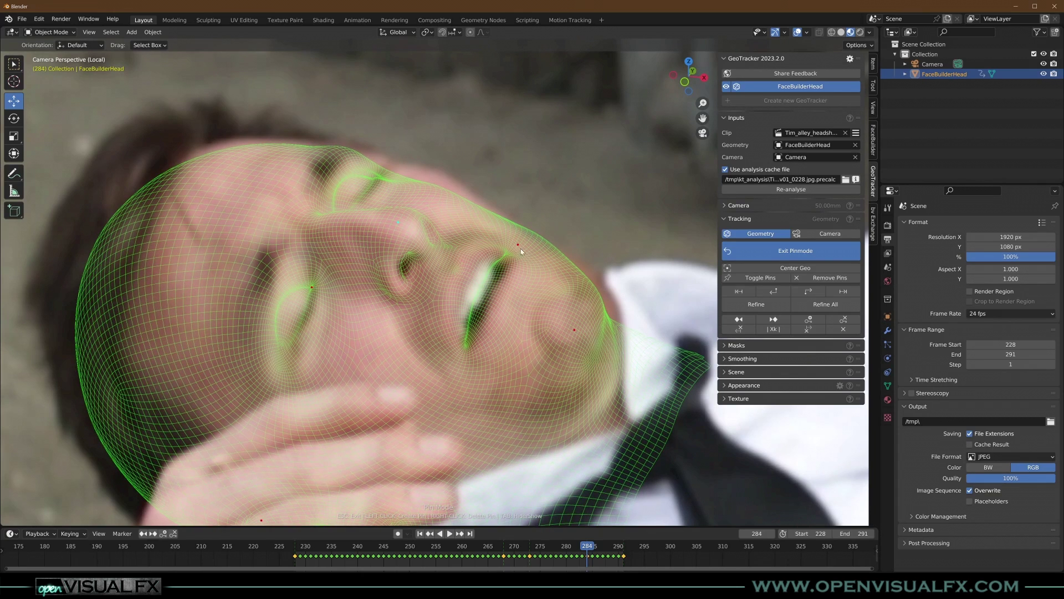
right_click(521, 250)
right_click(571, 332)
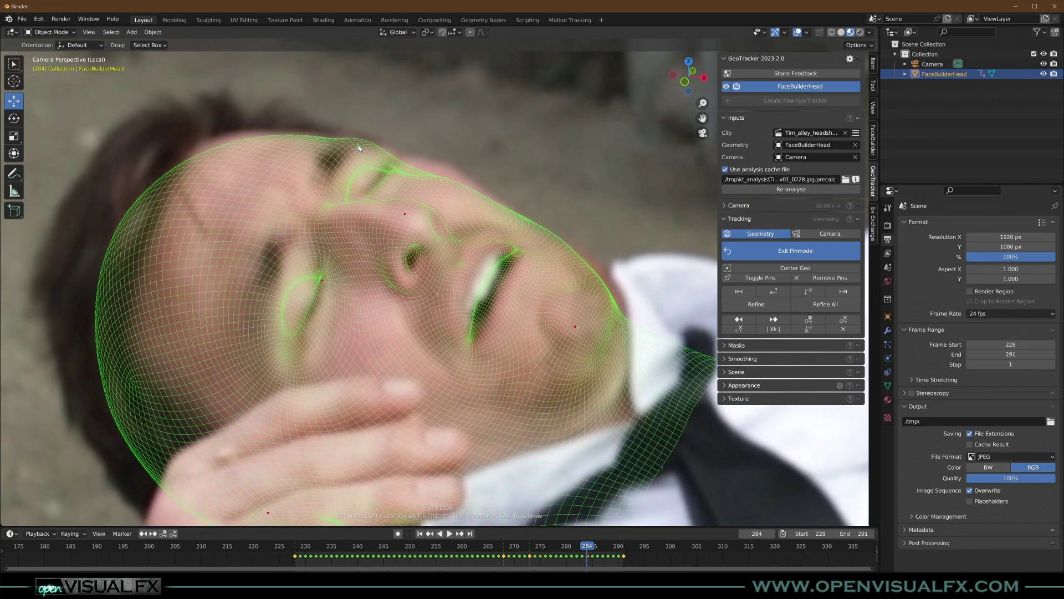
Pin the far brow at frame 284, swap the near eye's inner corner pin for an outer one, and nudge the nose tip pin
click(301, 338)
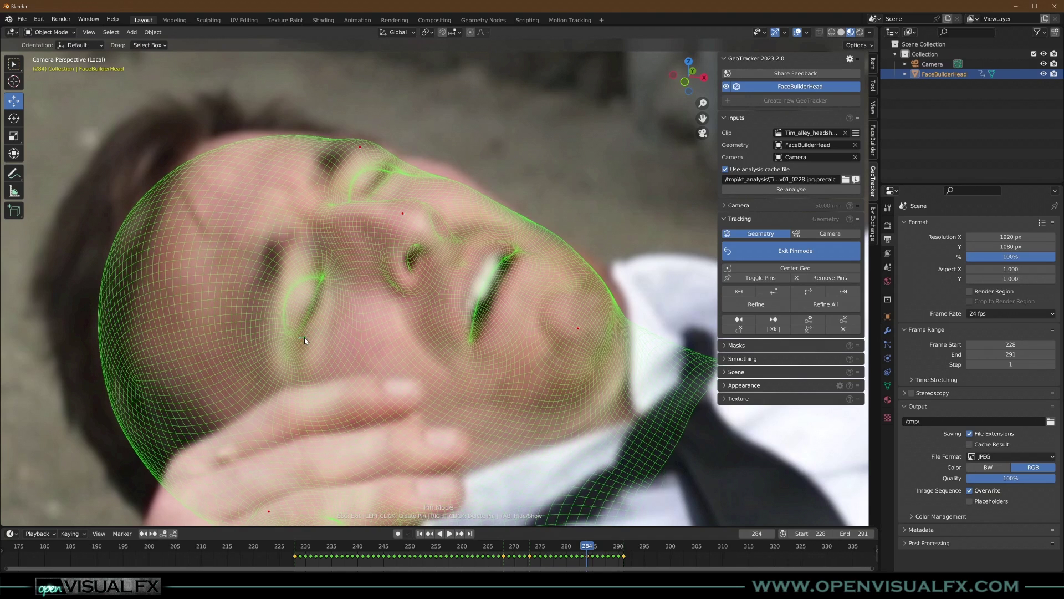
drag(407, 216, 401, 214)
scroll(385, 222, down, 3)
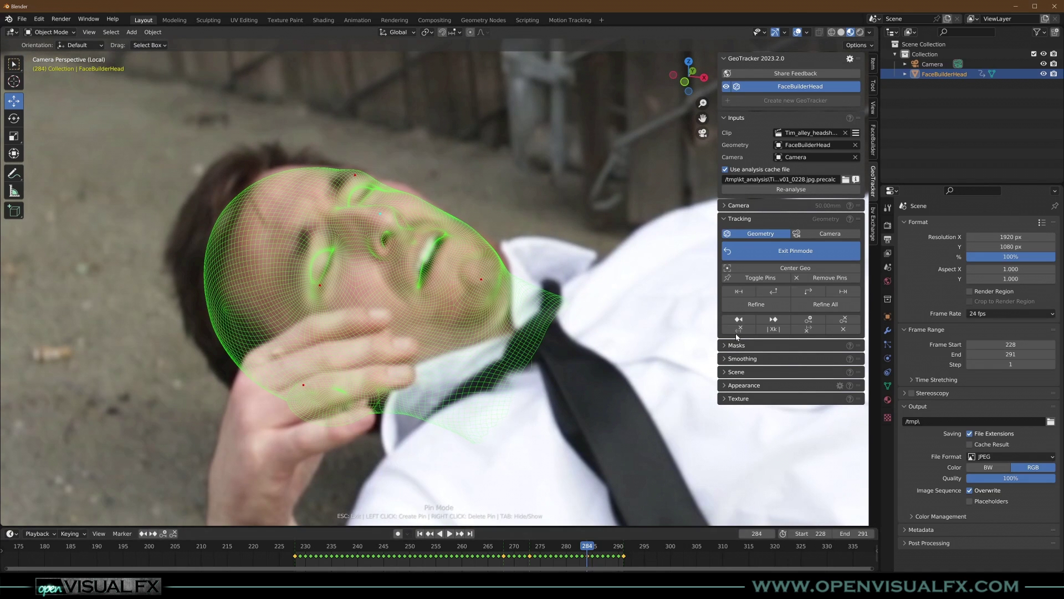
Refine the track from frame 284 and play it back from an earlier frame through to frame 279
click(756, 304)
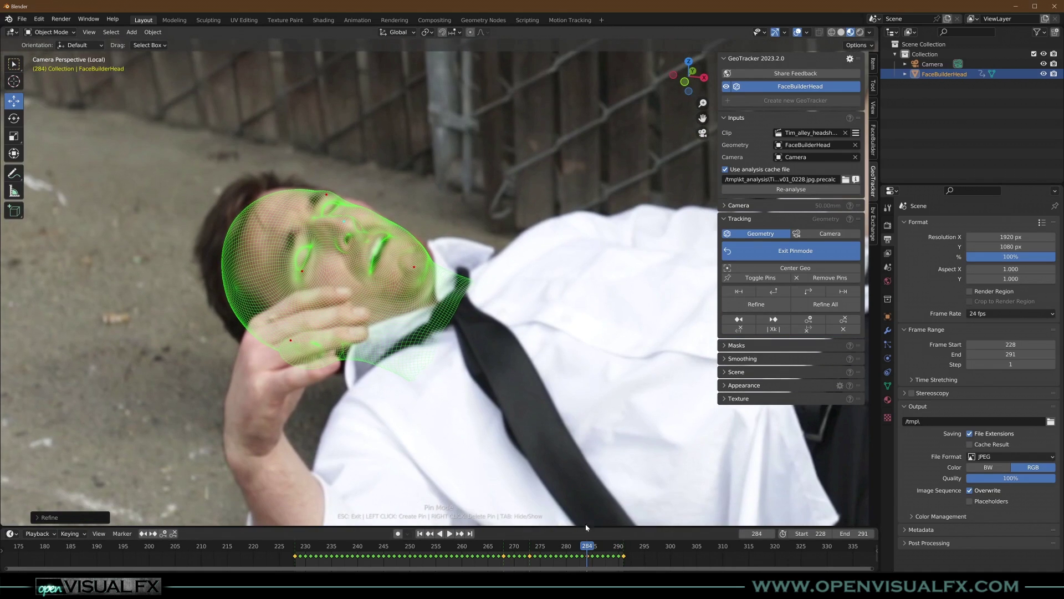
drag(588, 552, 461, 547)
scroll(434, 294, down, 2)
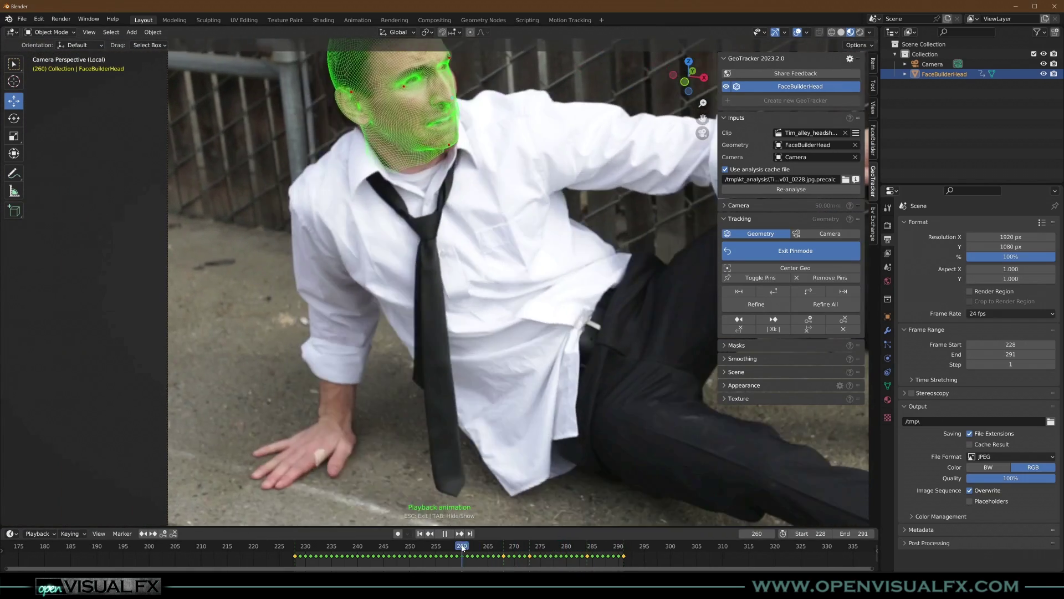
shift+middle_drag(397, 322, 312, 379)
scroll(328, 367, down, 1)
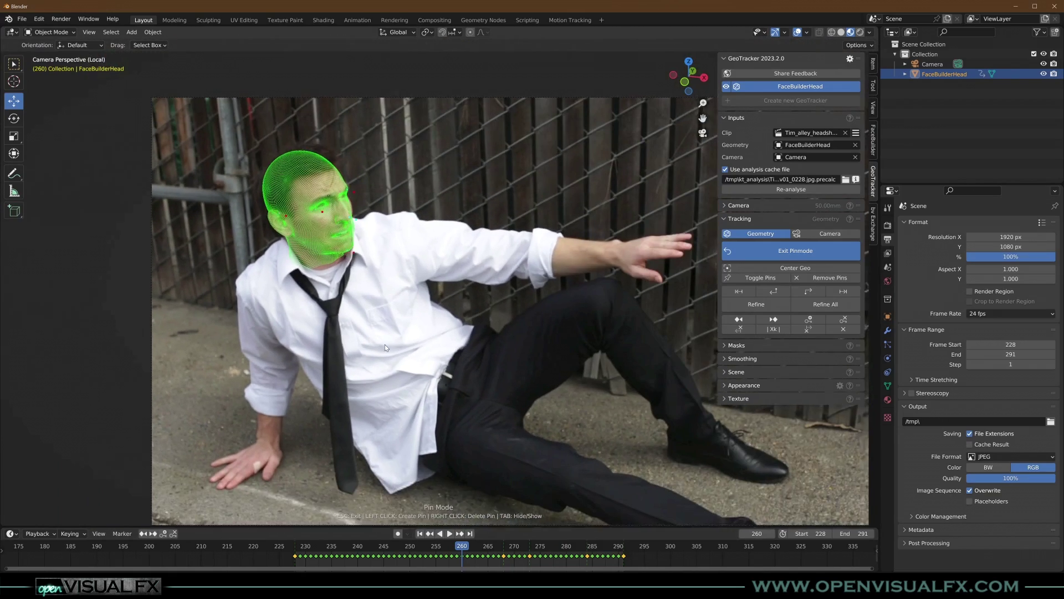
key(space)
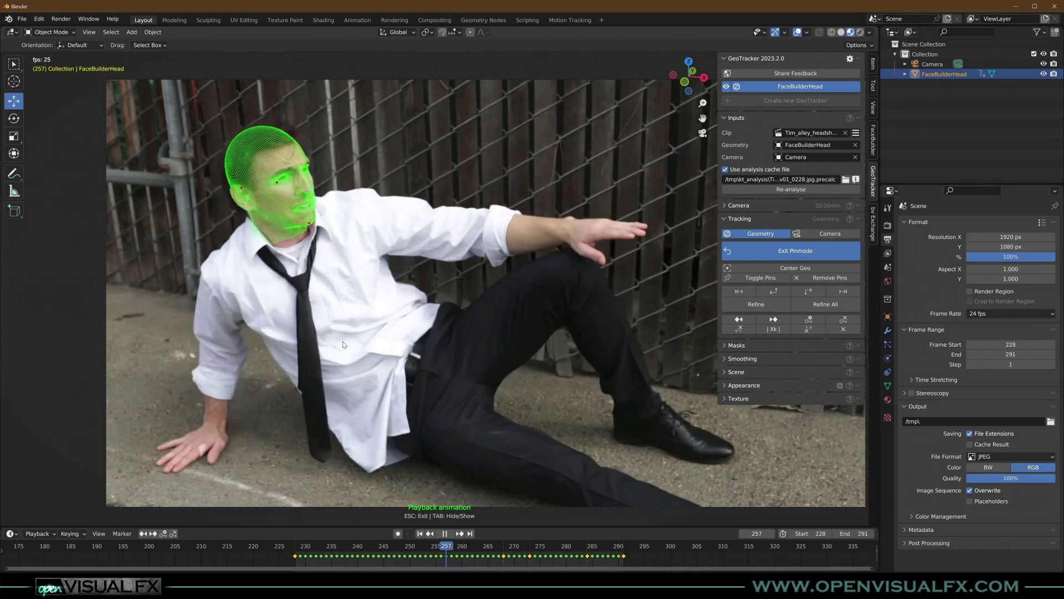
key(space)
scroll(251, 284, up, 5)
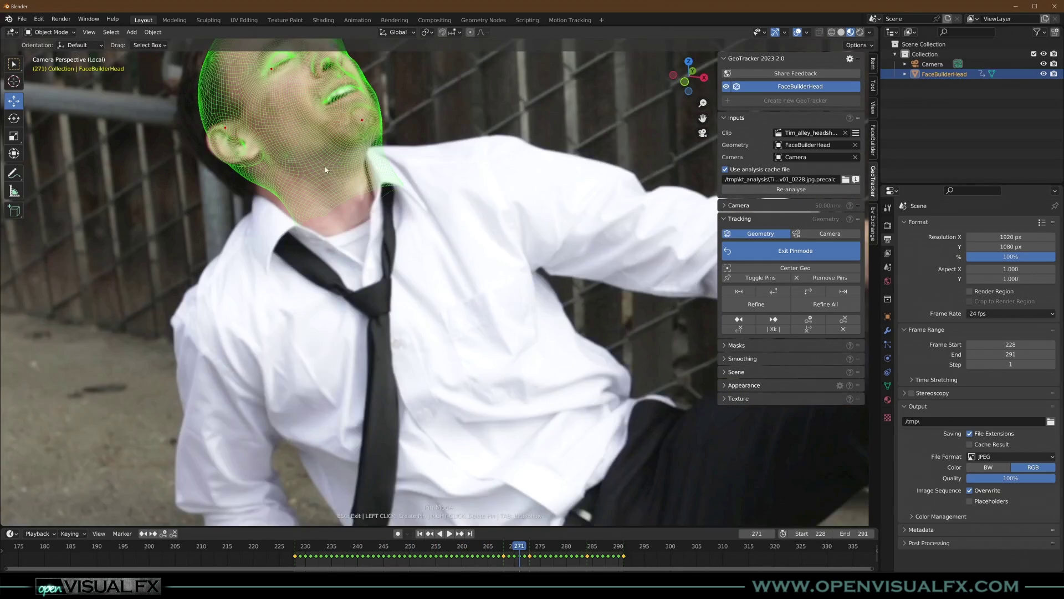
key(space)
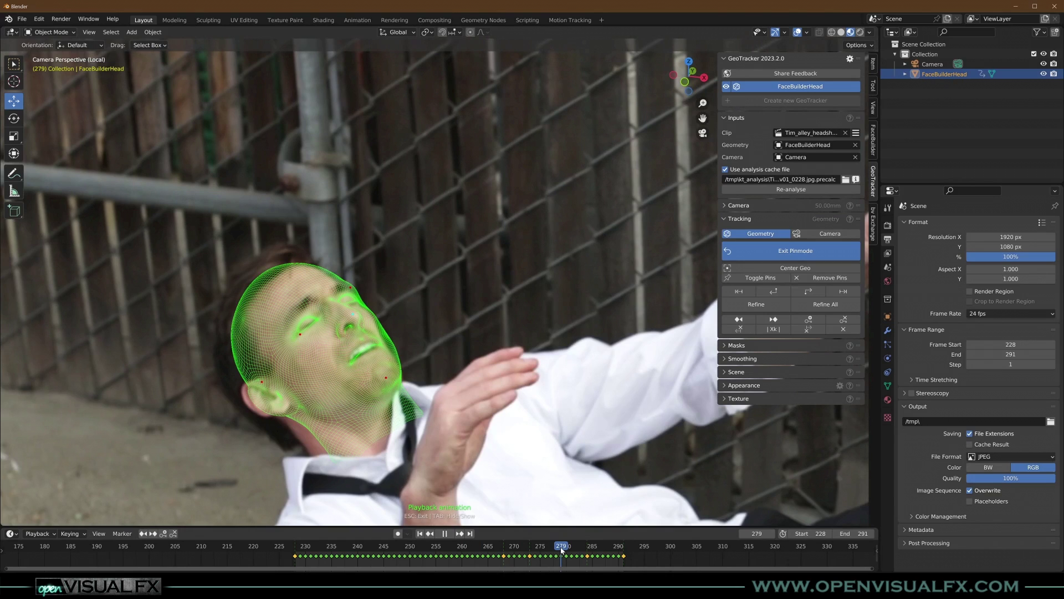
key(space)
Shift the near ear pin at frame 279 so the head's ear lines up with the actor's ear
scroll(340, 412, up, 6)
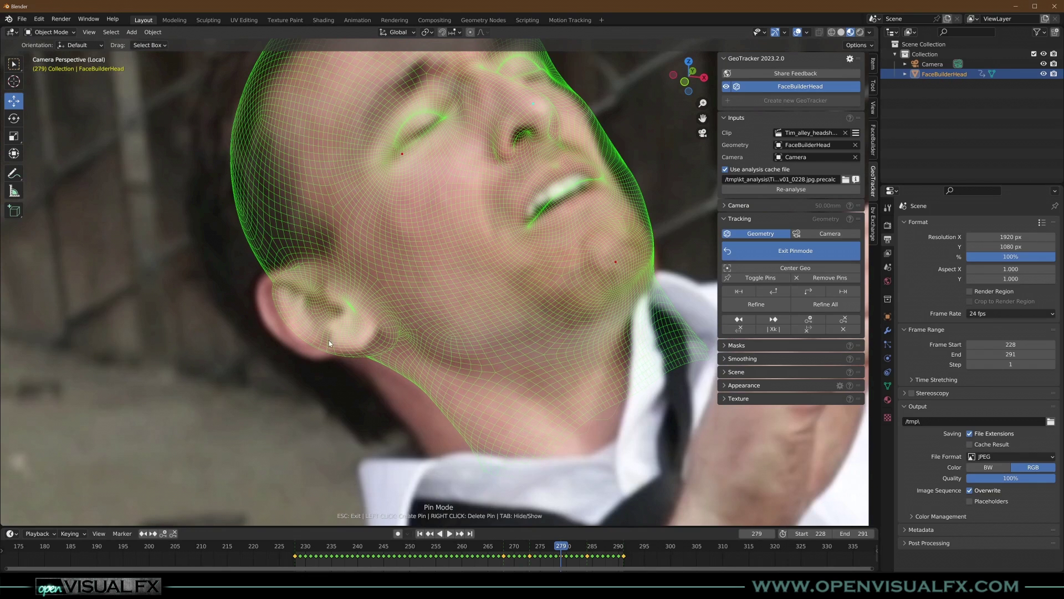
drag(329, 343, 313, 341)
shift+middle_drag(423, 151, 416, 257)
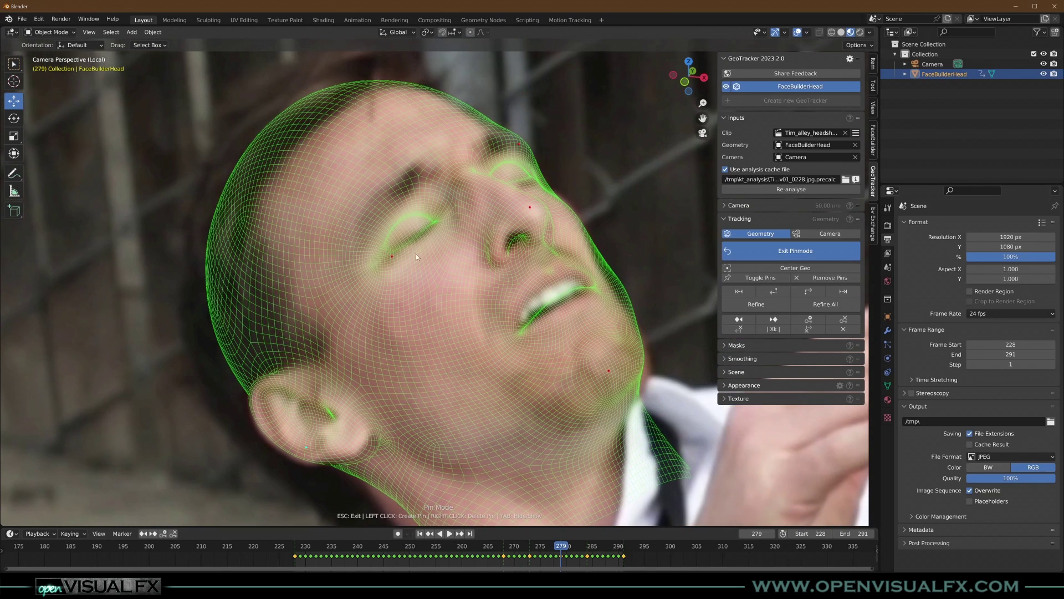
Replace the near eye pin at frame 279 with one at the inner corner and rework the far brow and nose pins
right_click(392, 256)
drag(436, 221, 444, 223)
drag(519, 146, 519, 150)
right_click(532, 207)
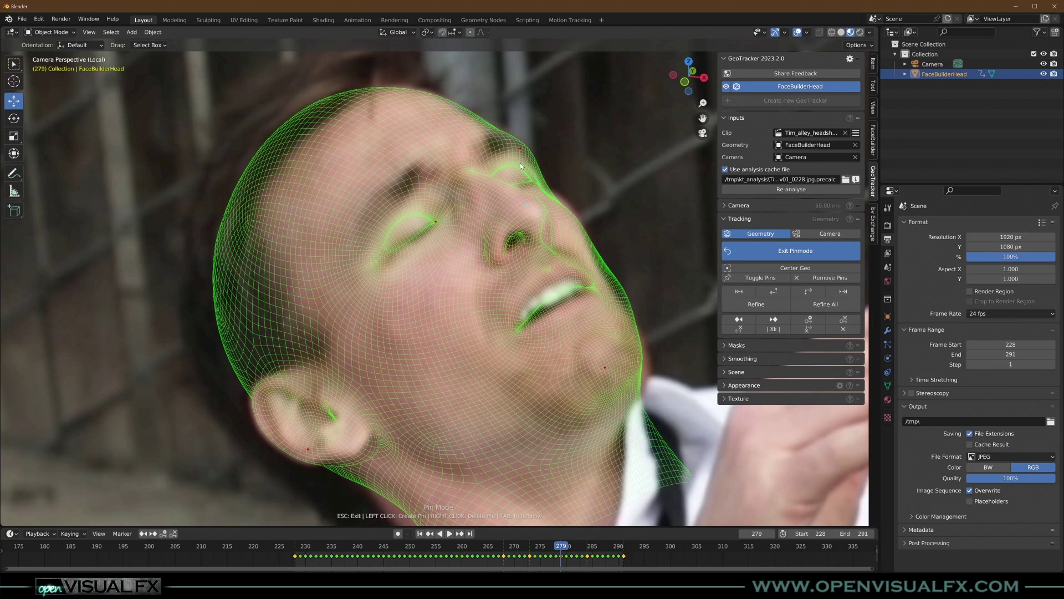
drag(521, 149, 518, 150)
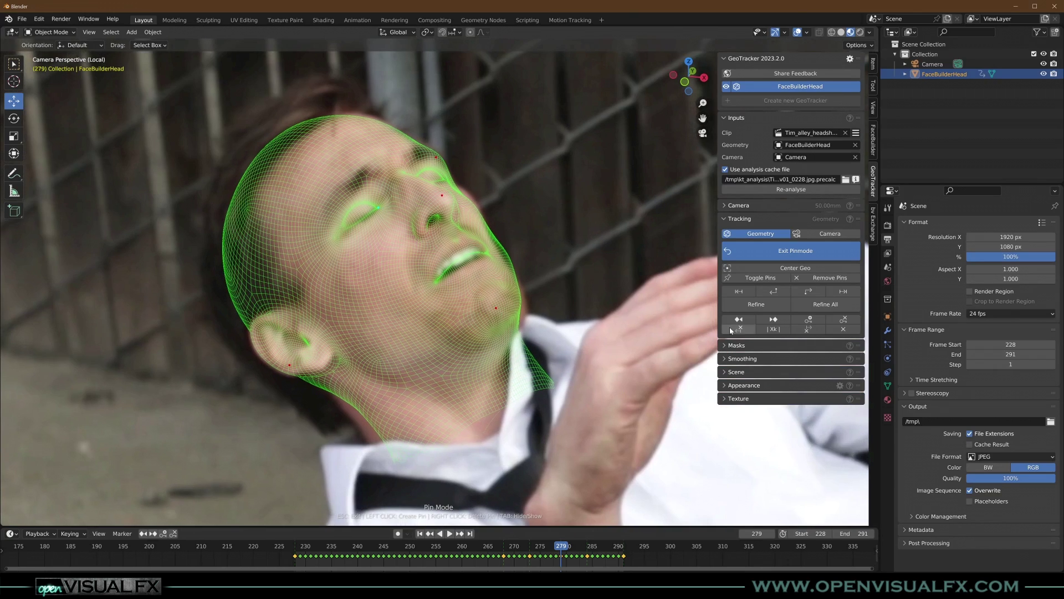
Refine the track from frame 279 and play back the shot to check the head's alignment, stopping at frame 268
click(756, 304)
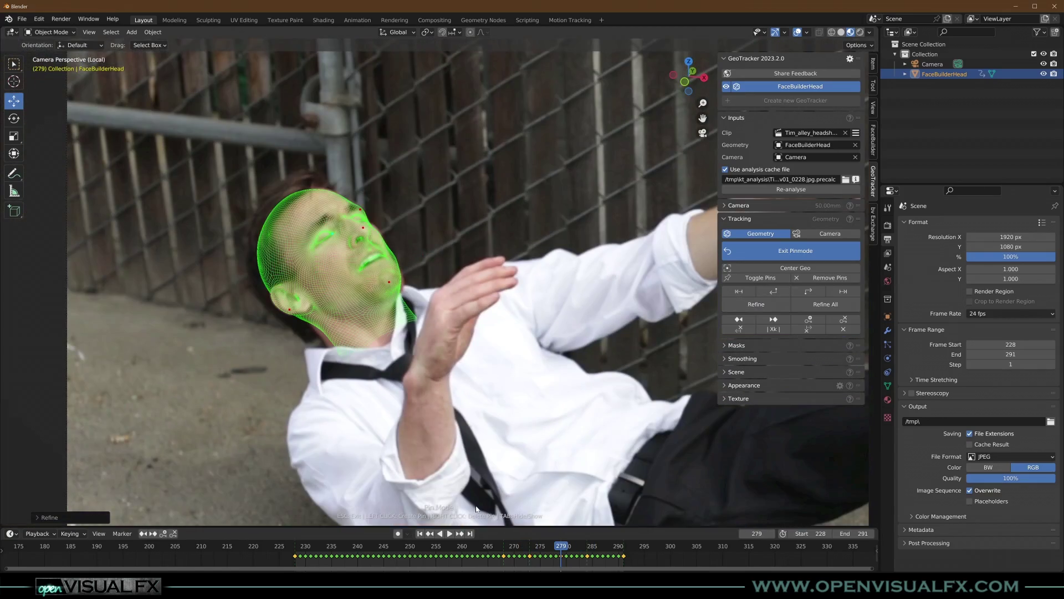
key(space)
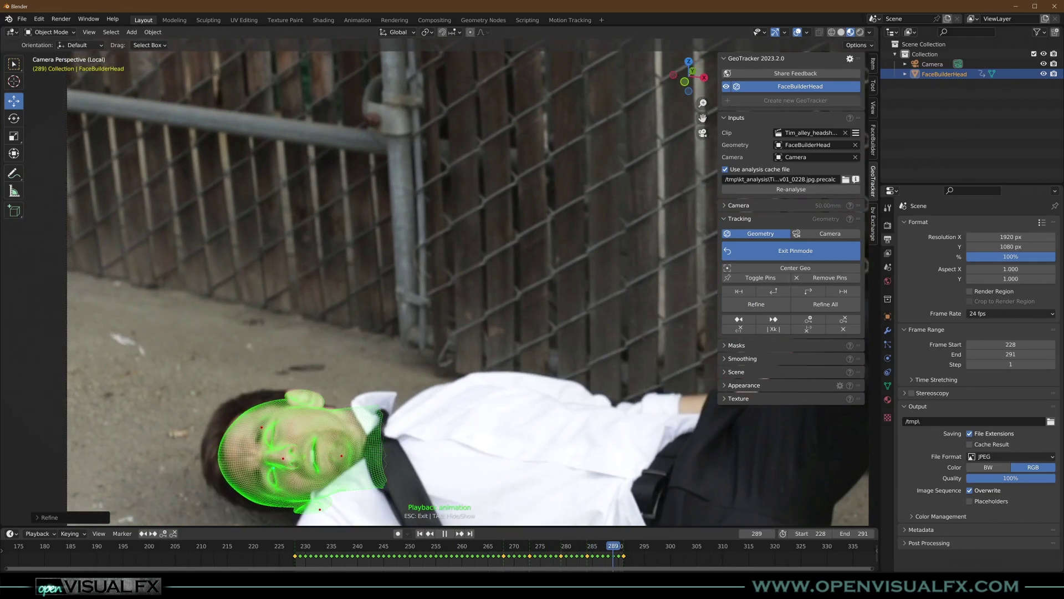
key(space)
scroll(441, 324, down, 2)
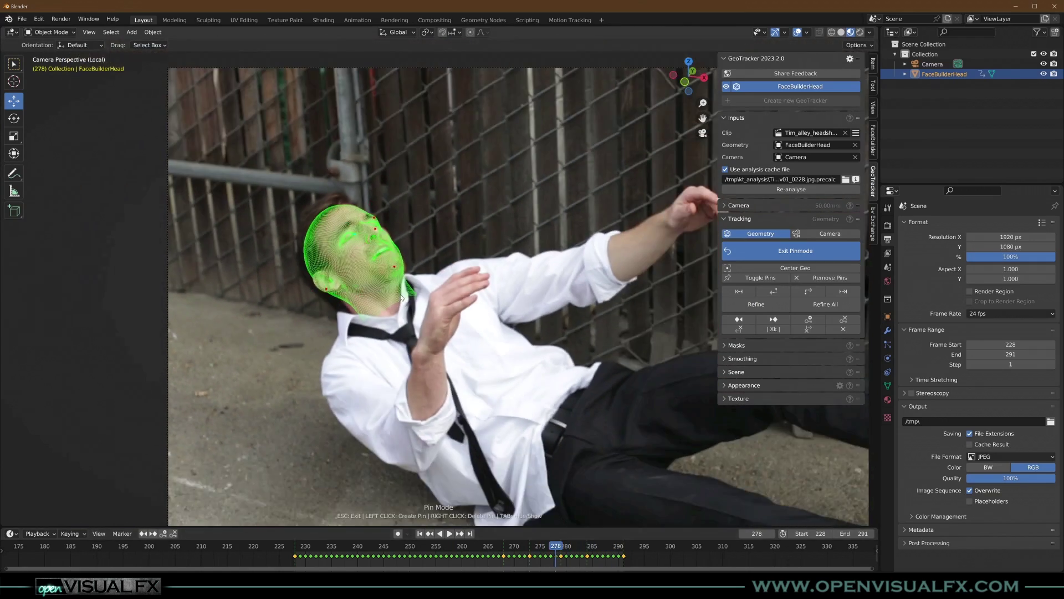
shift+middle_drag(441, 324, 388, 311)
key(space)
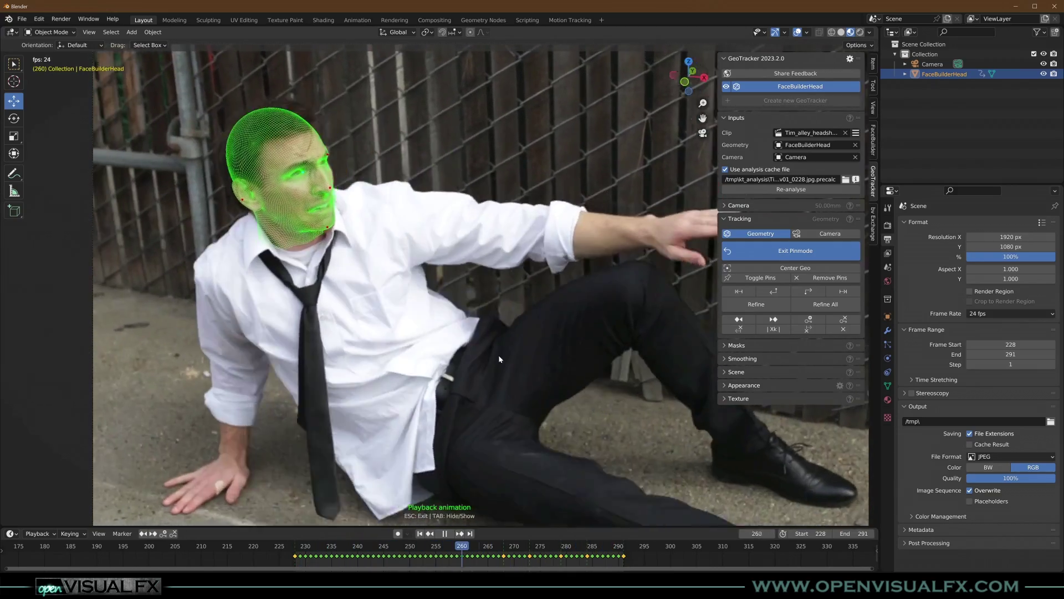
key(space)
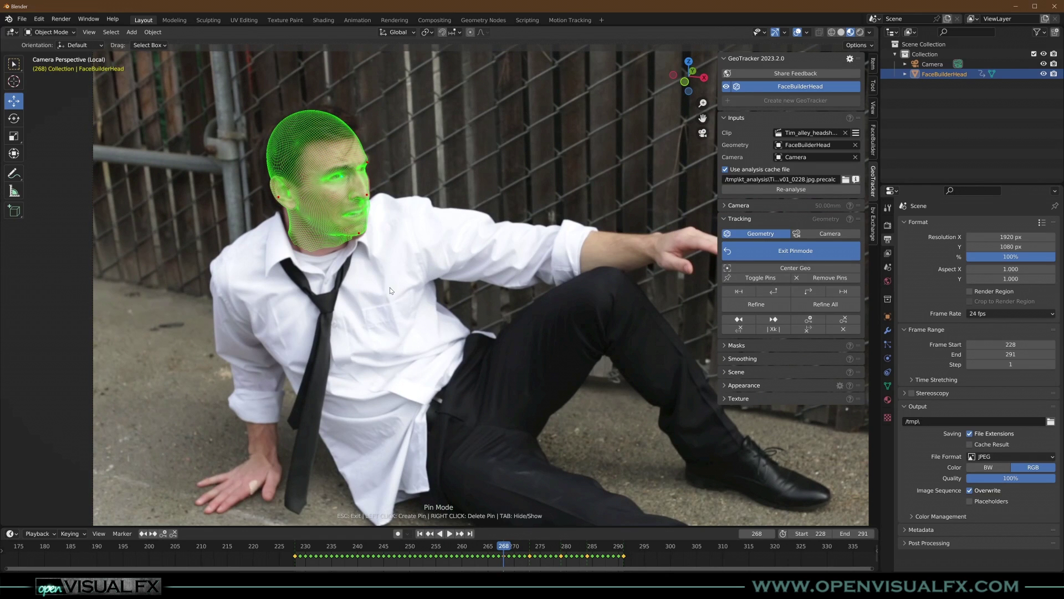
Try adjusting the background exposure and gamma in GeoTracker's appearance settings, resetting gamma to 1
scroll(390, 287, up, 3)
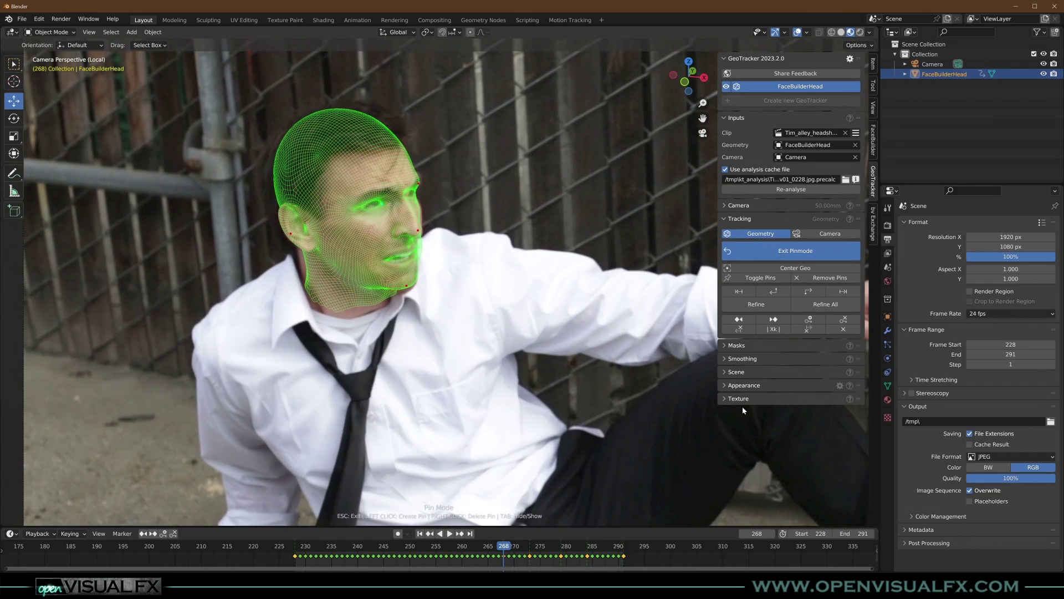
click(746, 385)
scroll(759, 353, down, 1)
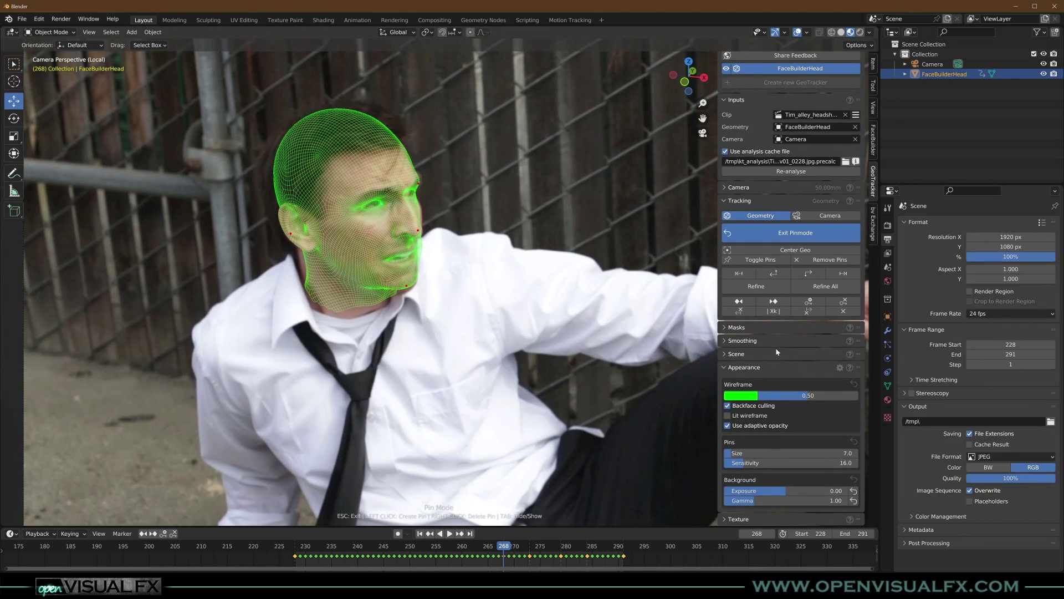
scroll(386, 235, up, 1)
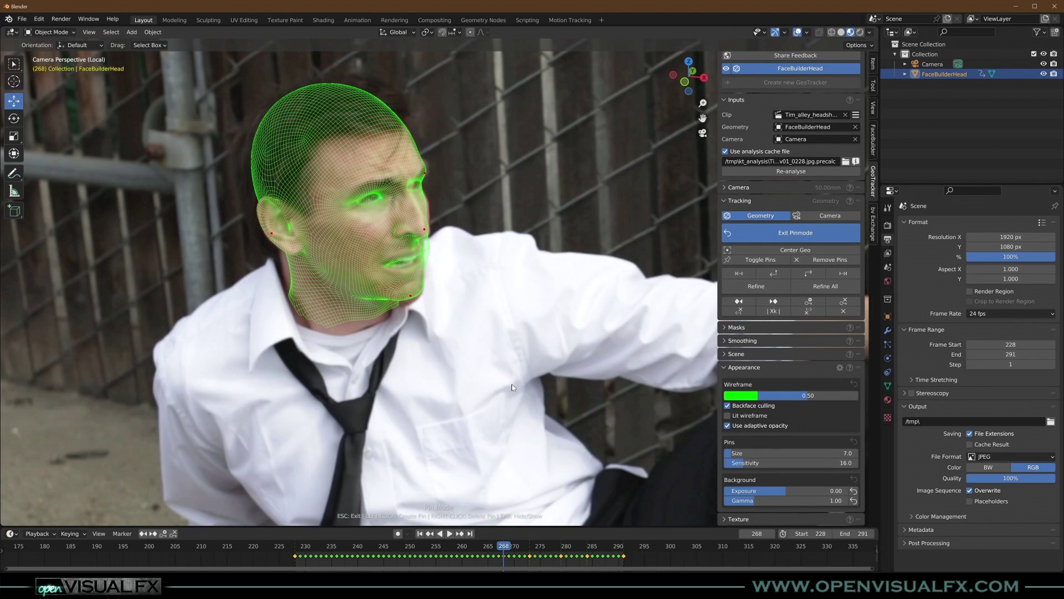
drag(787, 490, 752, 501)
click(753, 501)
text(1)
key(Return)
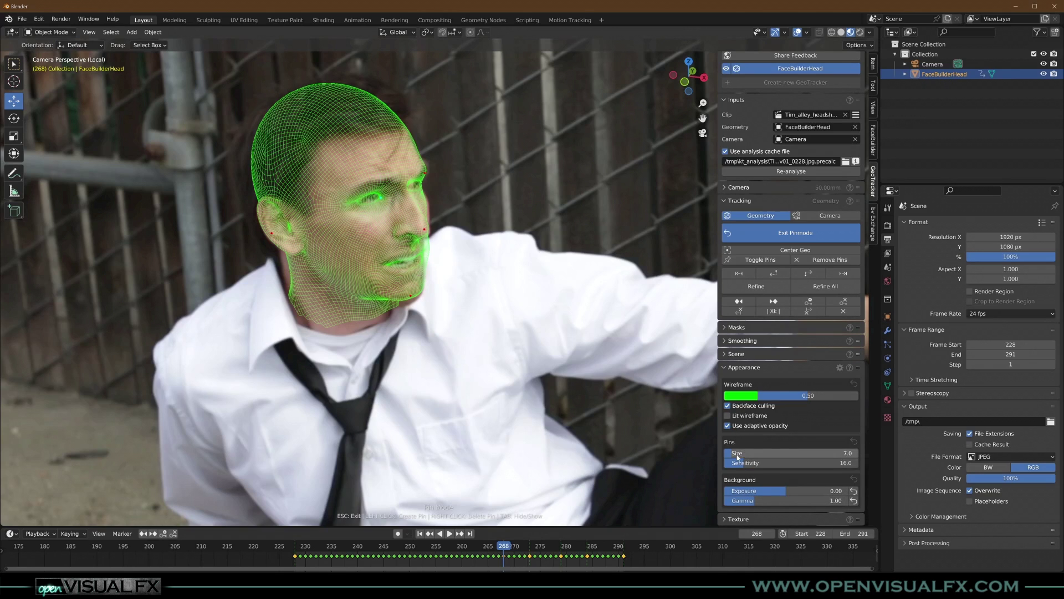
Set the pin size to 6.8, the pin sensitivity to 36.4 and the wireframe opacity to 0.54
mouse_move(737, 453)
mouse_down()
mouse_move(763, 453)
mouse_move(732, 453)
mouse_up()
mouse_move(799, 395)
mouse_down()
mouse_move(848, 395)
mouse_move(779, 395)
mouse_move(829, 395)
mouse_move(804, 395)
mouse_up()
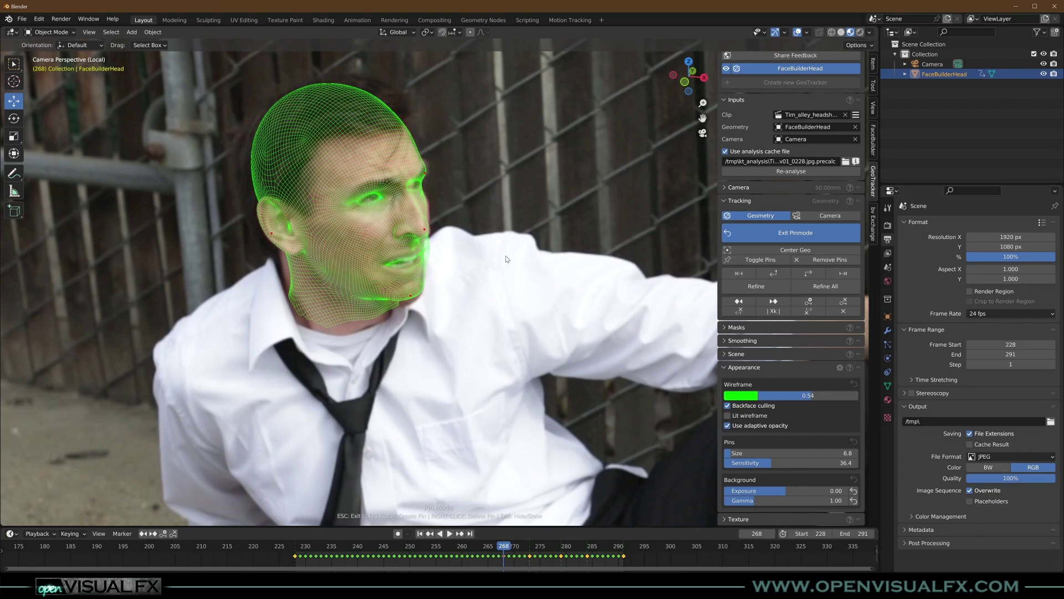
click(744, 367)
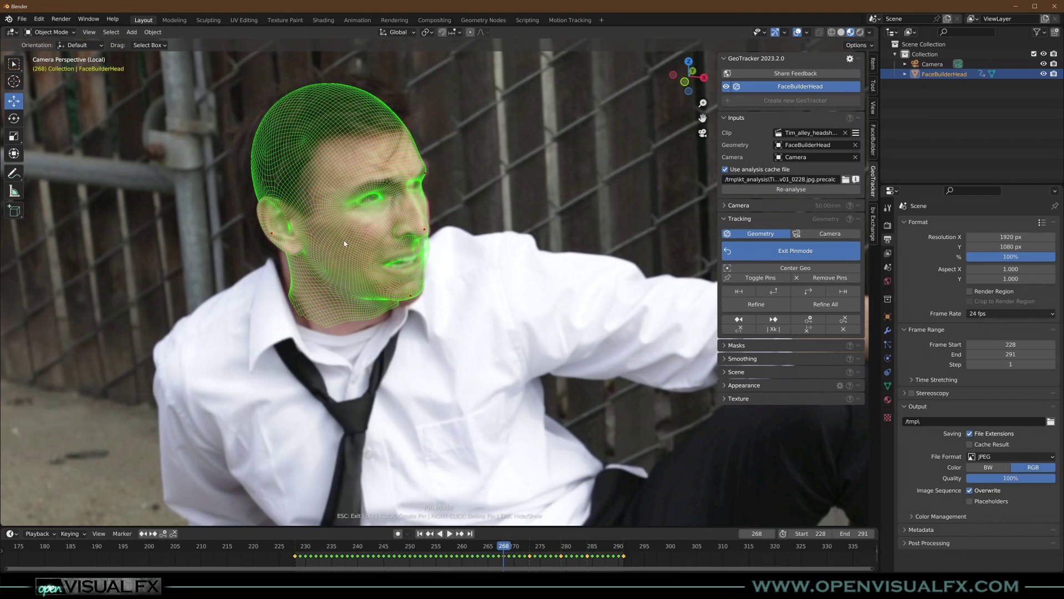
Scrub back to frame 255 with the whole shot in view and exit pin mode
scroll(508, 311, down, 4)
scroll(383, 285, down, 1)
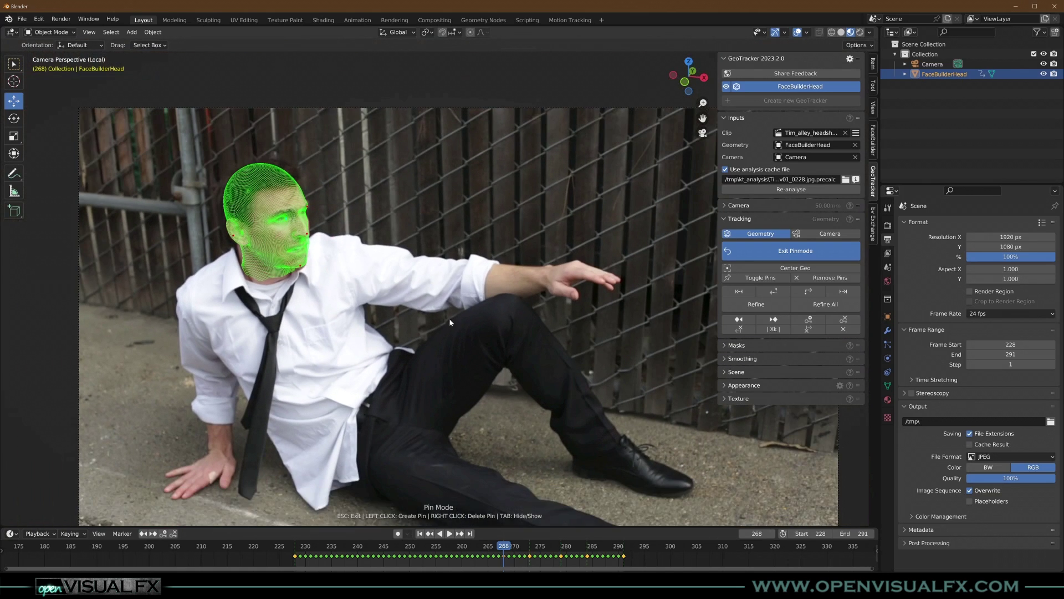
shift+middle_drag(449, 318, 409, 288)
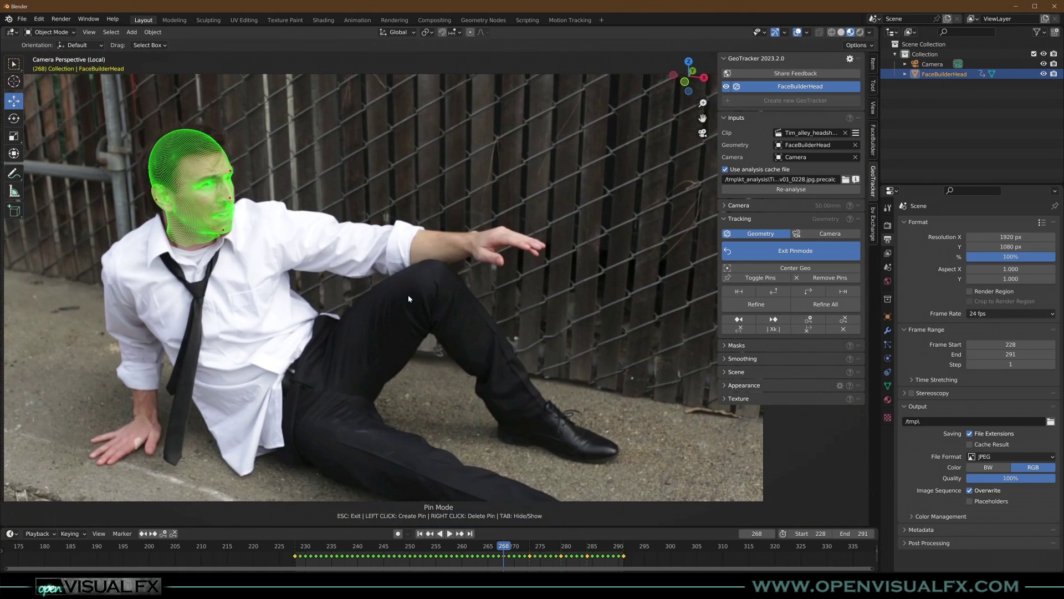
shift+middle_drag(279, 319, 310, 334)
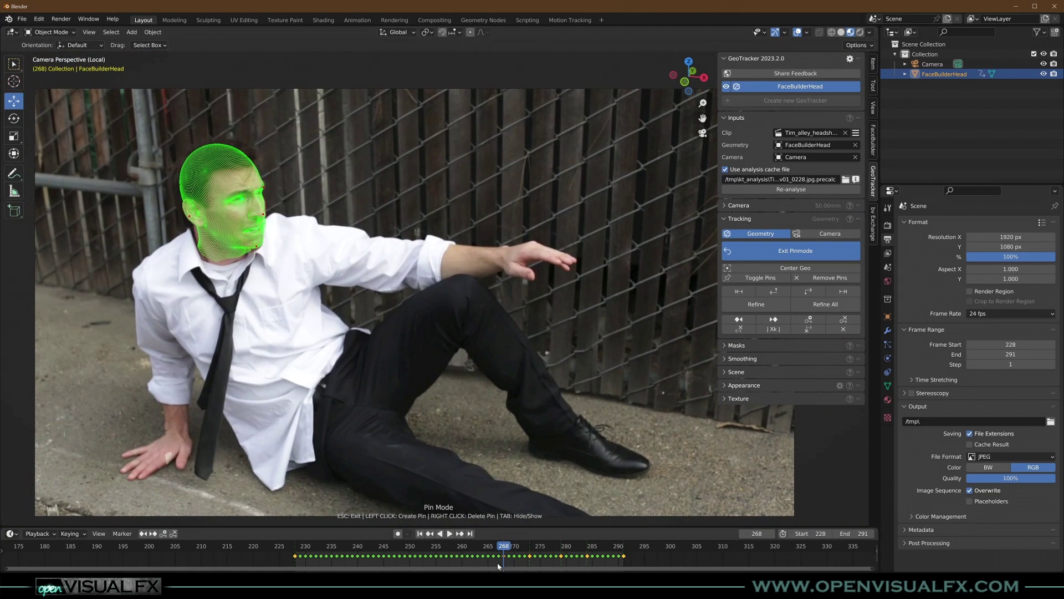
drag(491, 552, 436, 548)
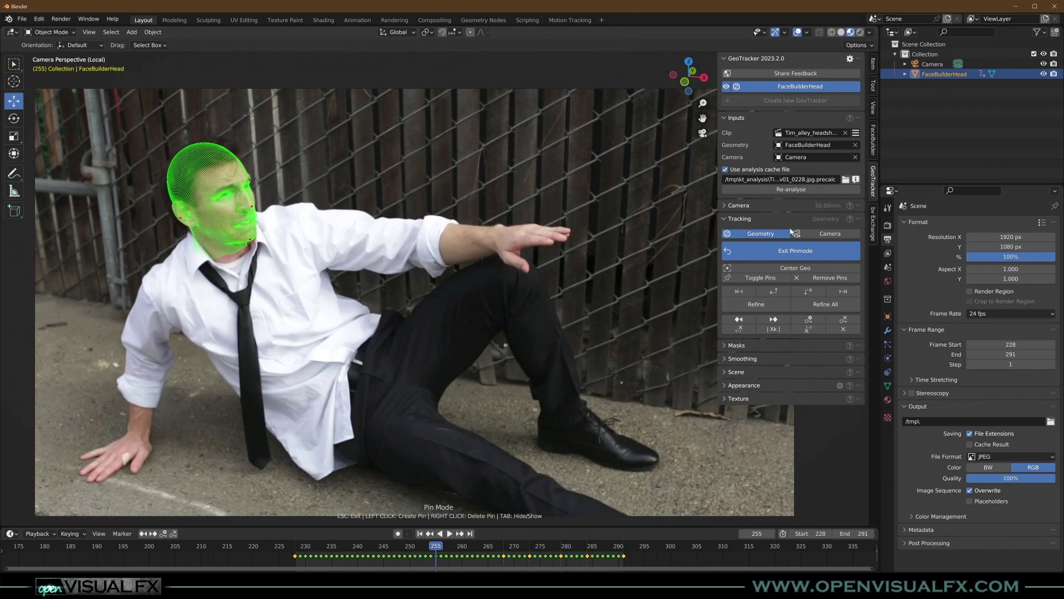
click(797, 251)
scroll(317, 245, up, 1)
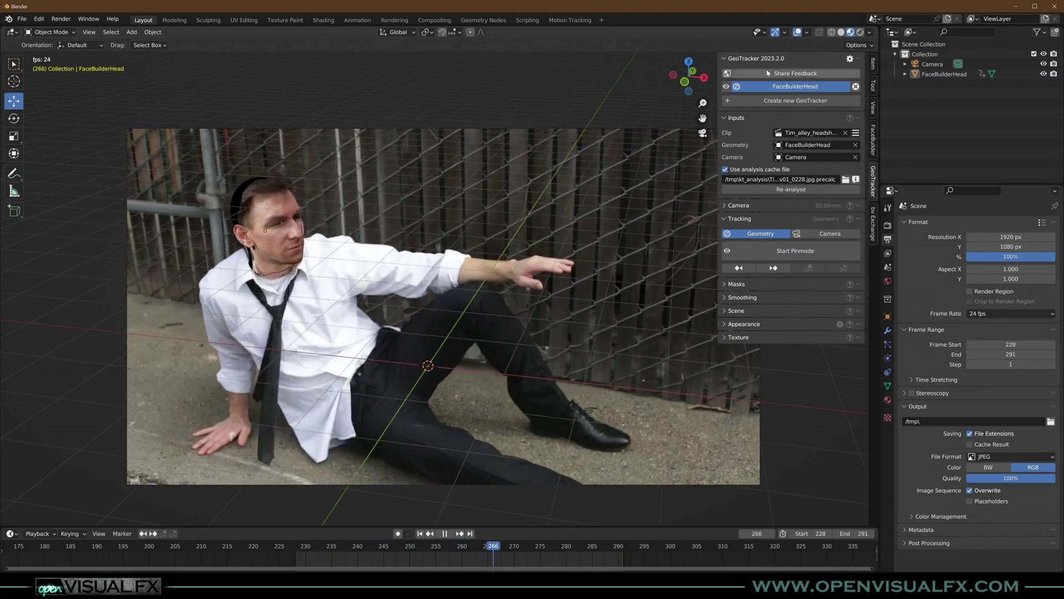
Display the tracked head in solid shading and examine how it follows the actor's face during playback
click(842, 32)
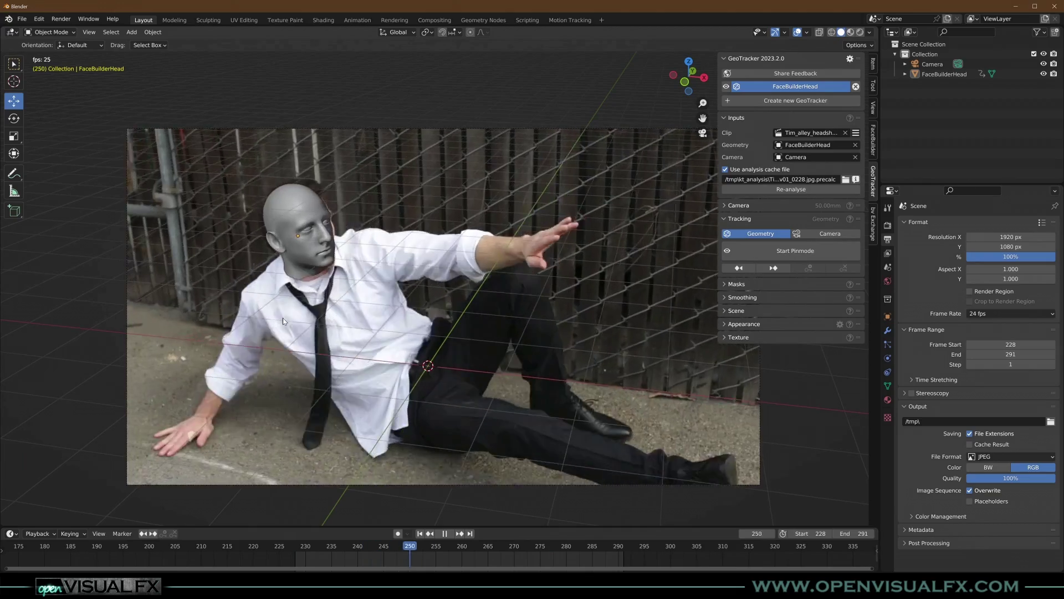
scroll(282, 318, up, 1)
shift+middle_drag(235, 310, 288, 292)
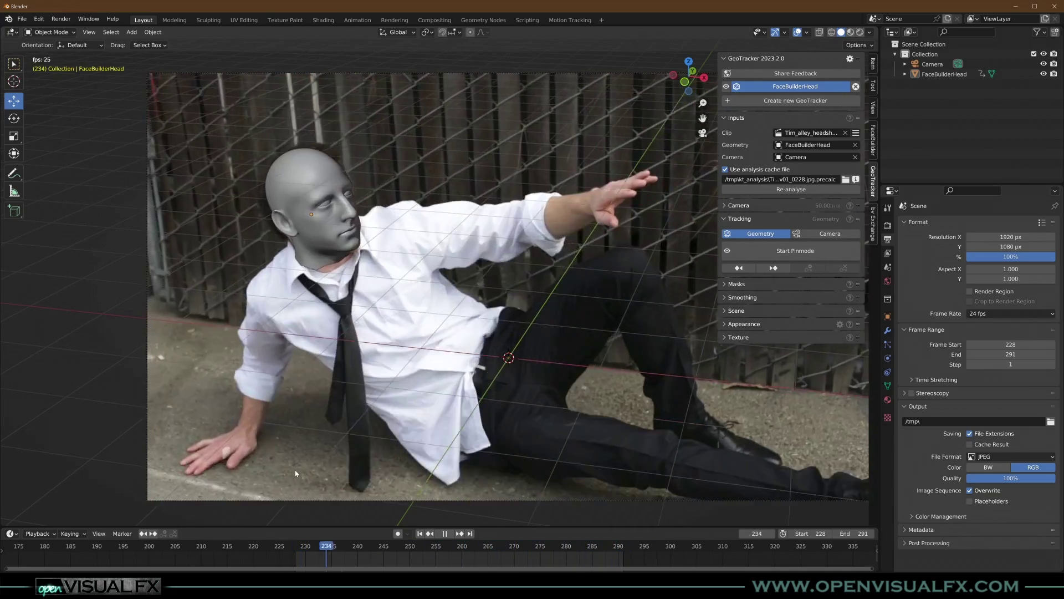
shift+middle_drag(540, 312, 408, 322)
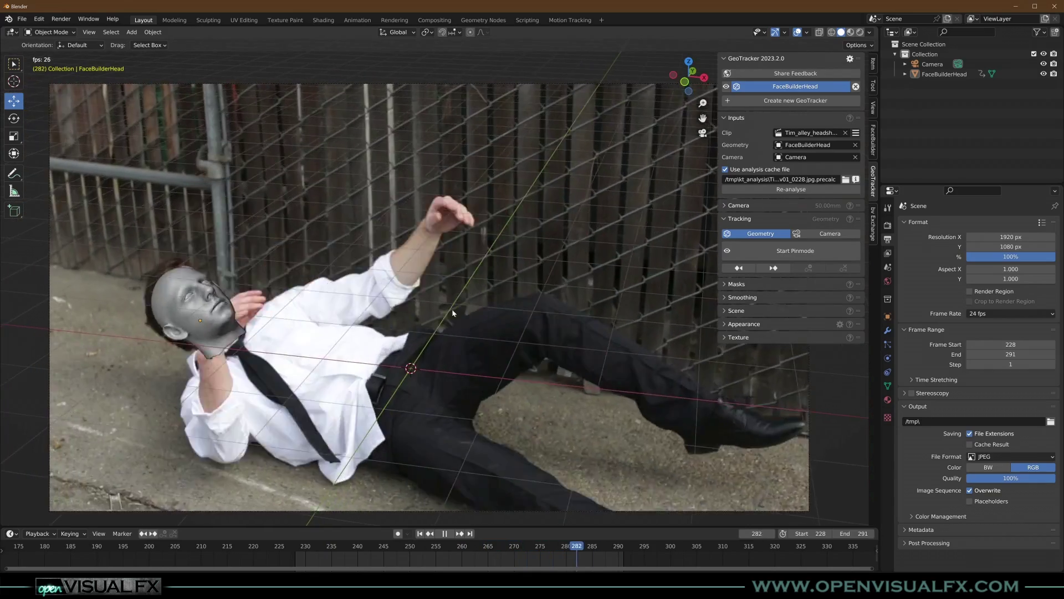